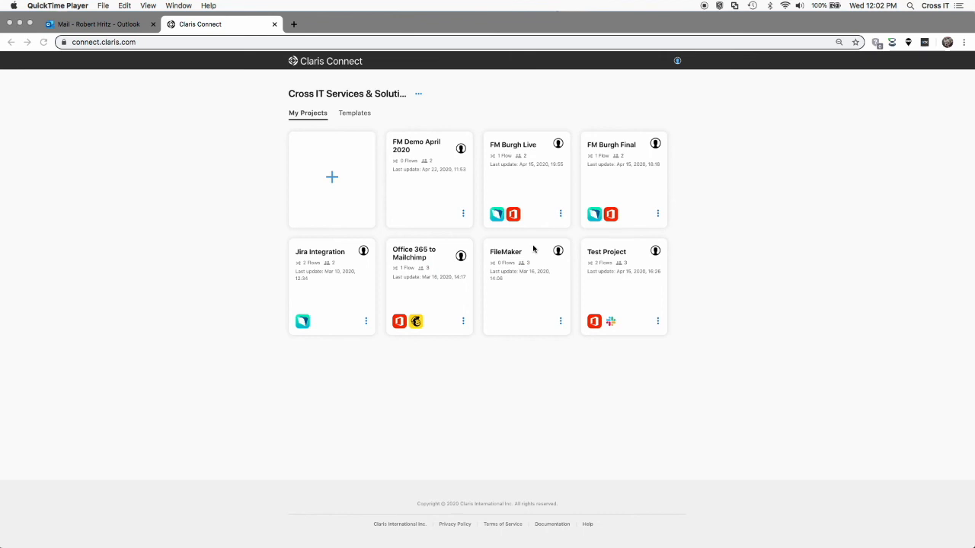
View the available flow templates and return to the list of own projects
left_click(353, 115)
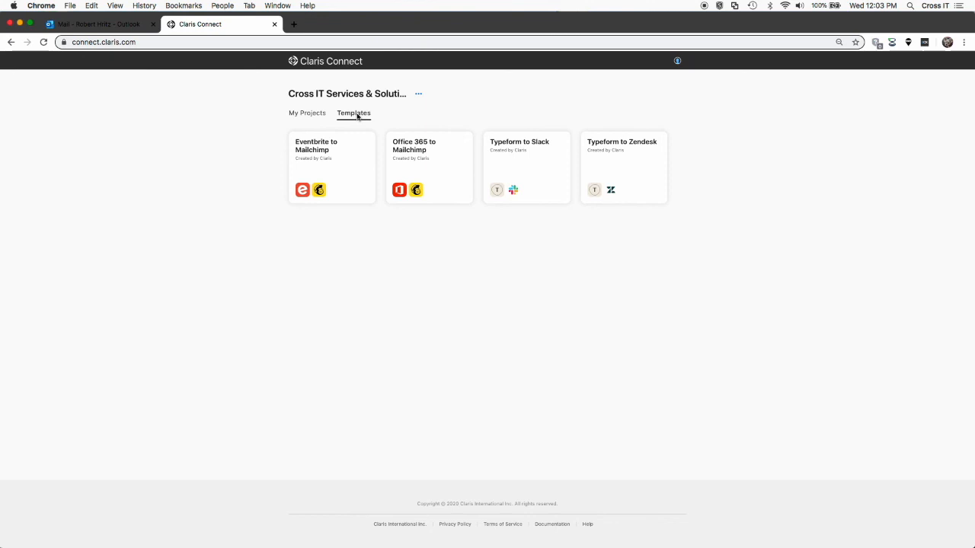
left_click(313, 113)
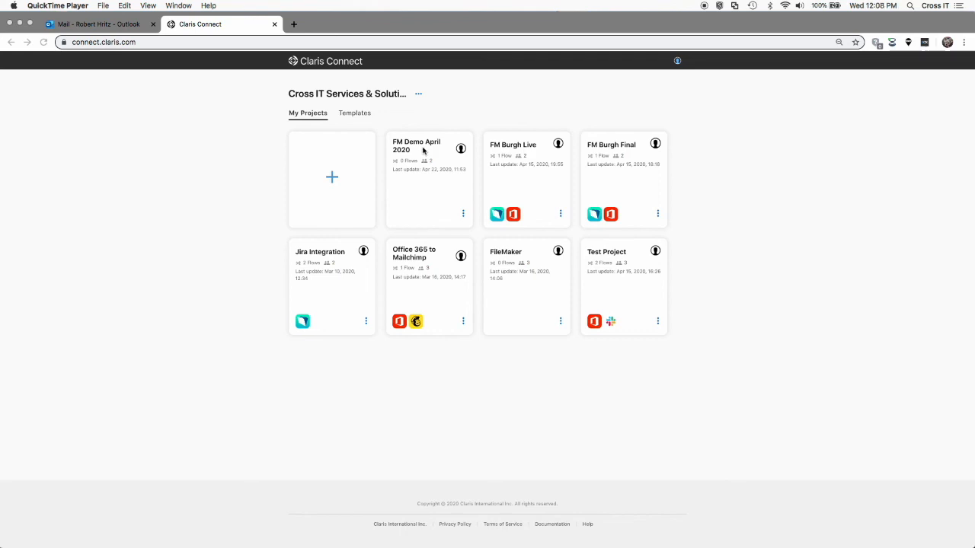
Open the FM Demo April 2020 project and create a new flow named "Demo FM to Outlook Contact"
left_click(326, 179)
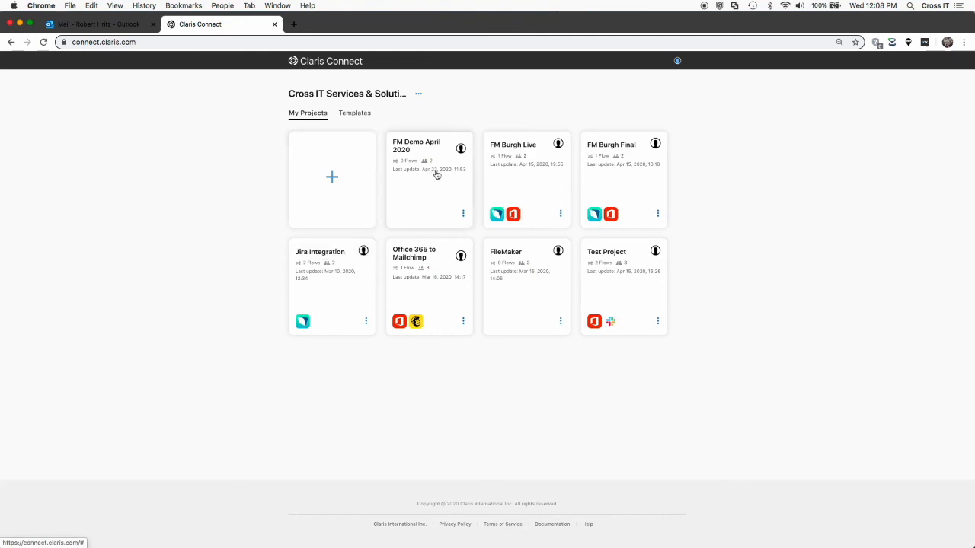
left_click(435, 198)
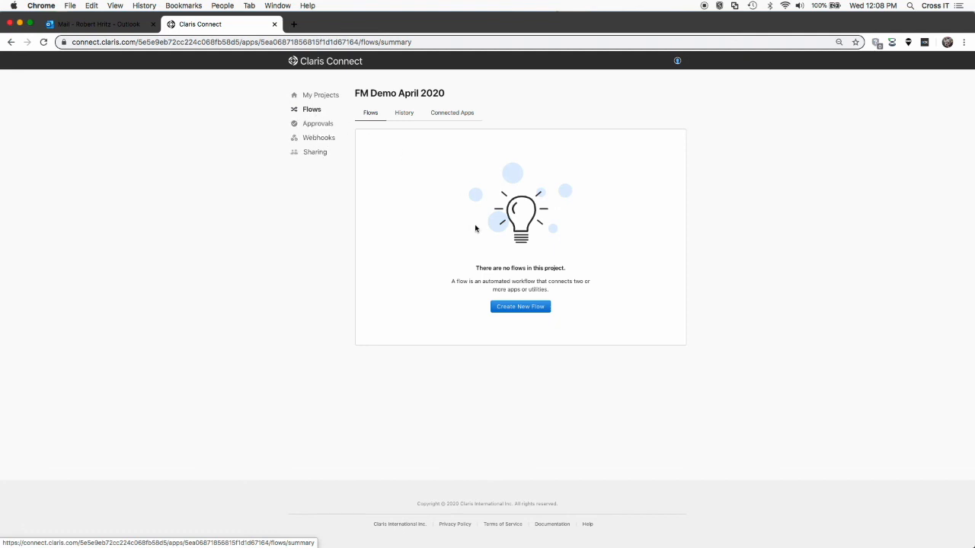
left_click(538, 308)
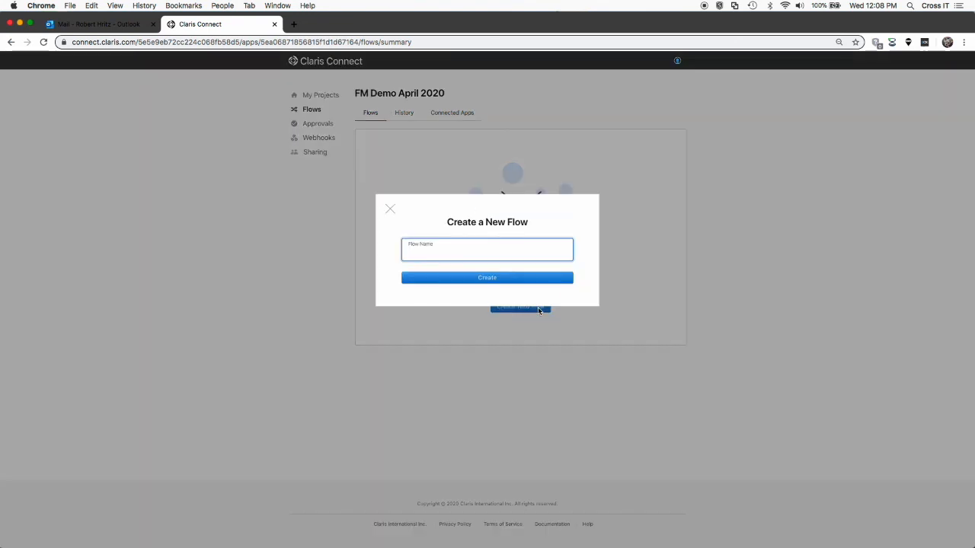
type("Demo FM to Outlook Contact")
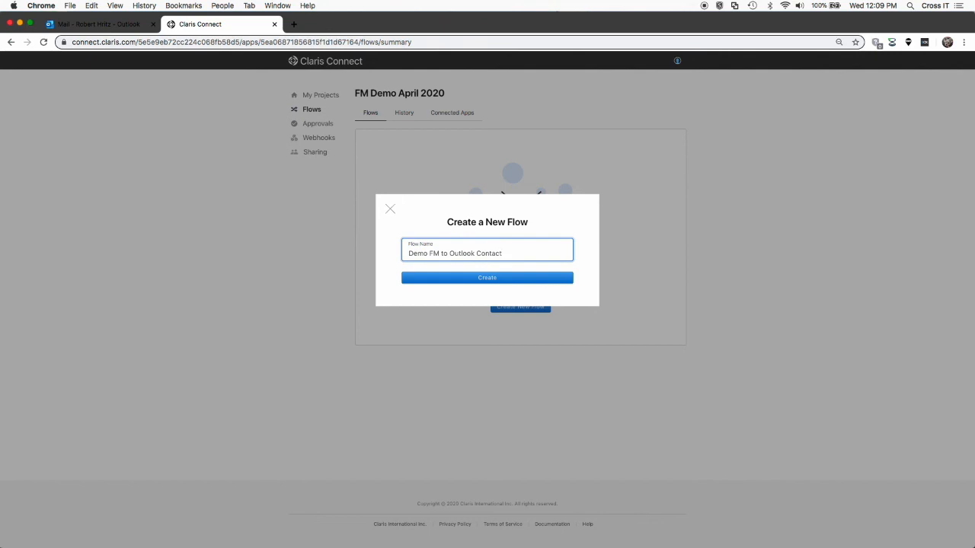
left_click(517, 281)
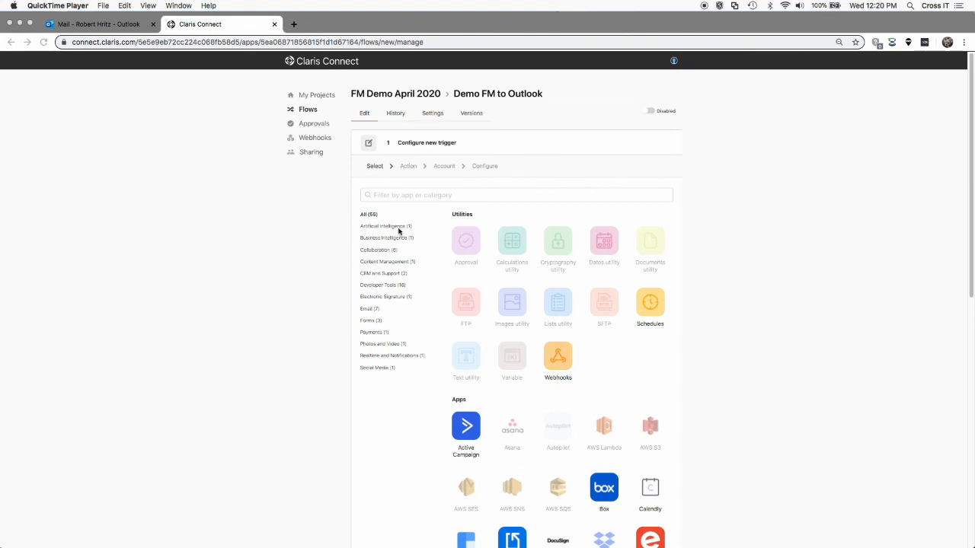
Browse the utilities and apps available for the flow's trigger and read the triggers and actions offered by Docparser
scroll(480, 270, "down", 2)
scroll(484, 272, "down", 4)
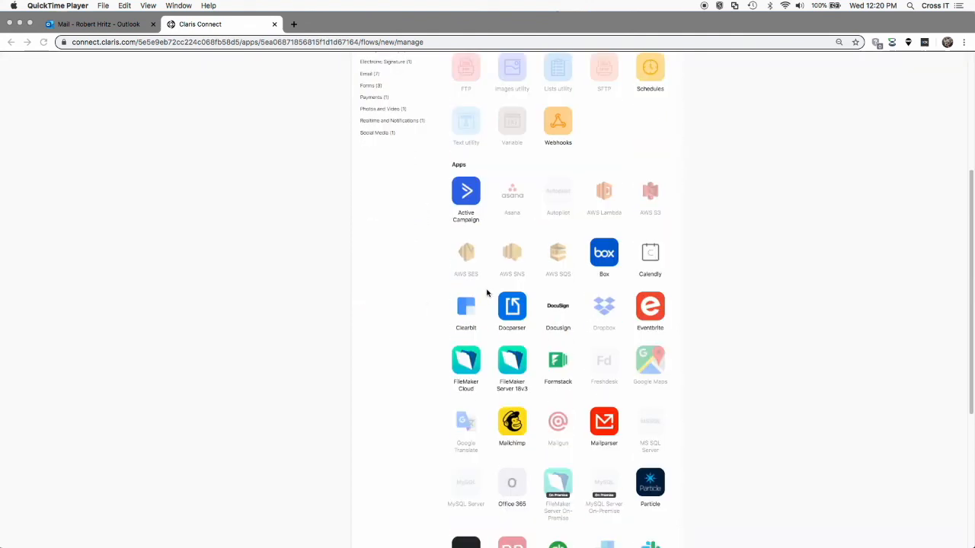
scroll(485, 276, "up", 6)
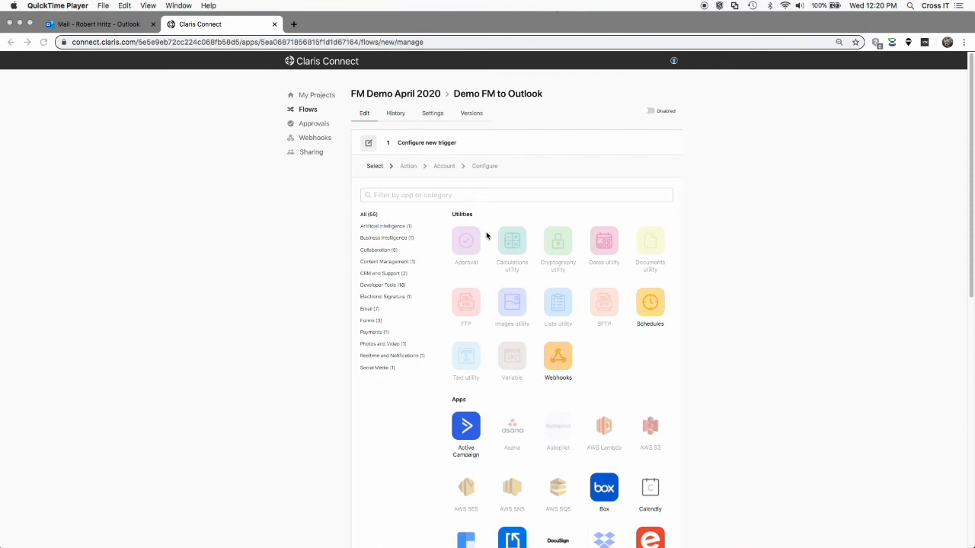
scroll(487, 289, "down", 1)
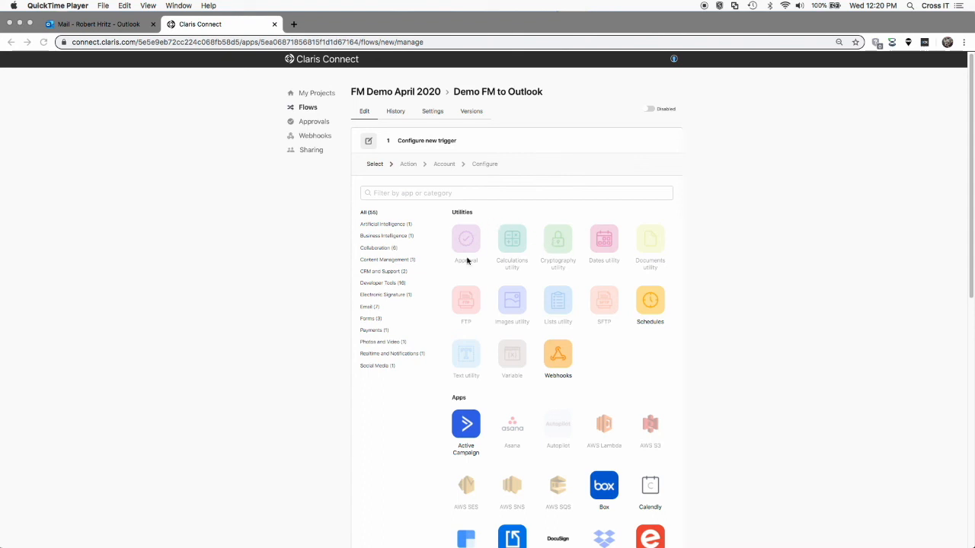
scroll(477, 423, "down", 4)
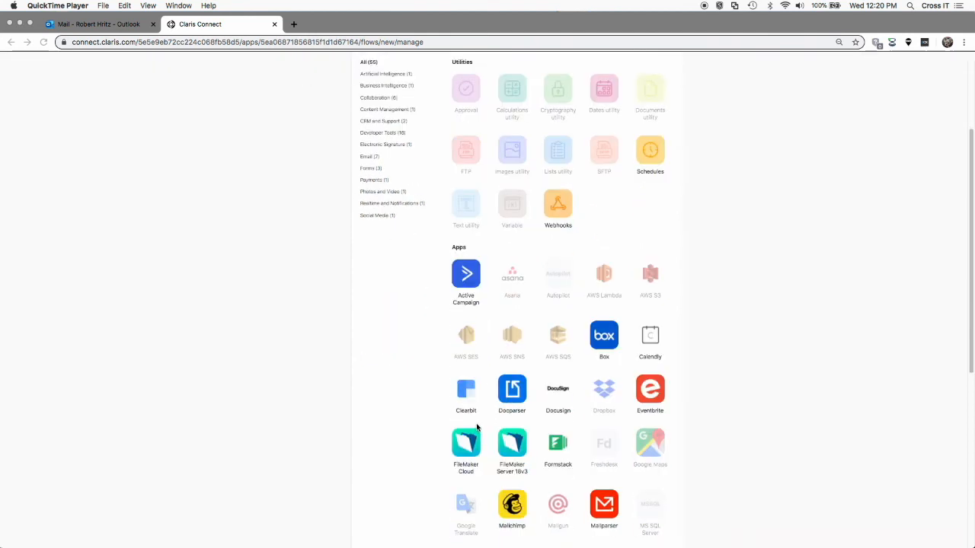
scroll(476, 430, "down", 2)
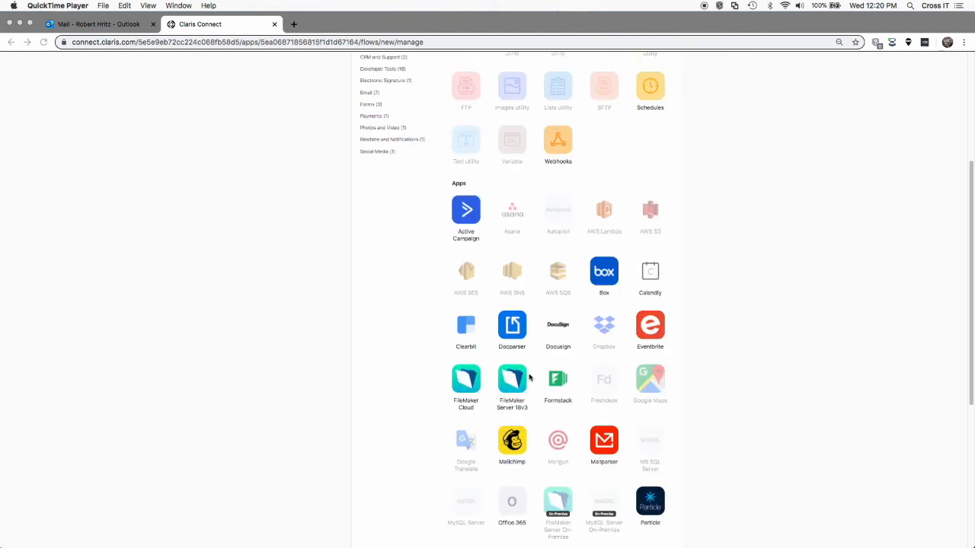
left_click(771, 302)
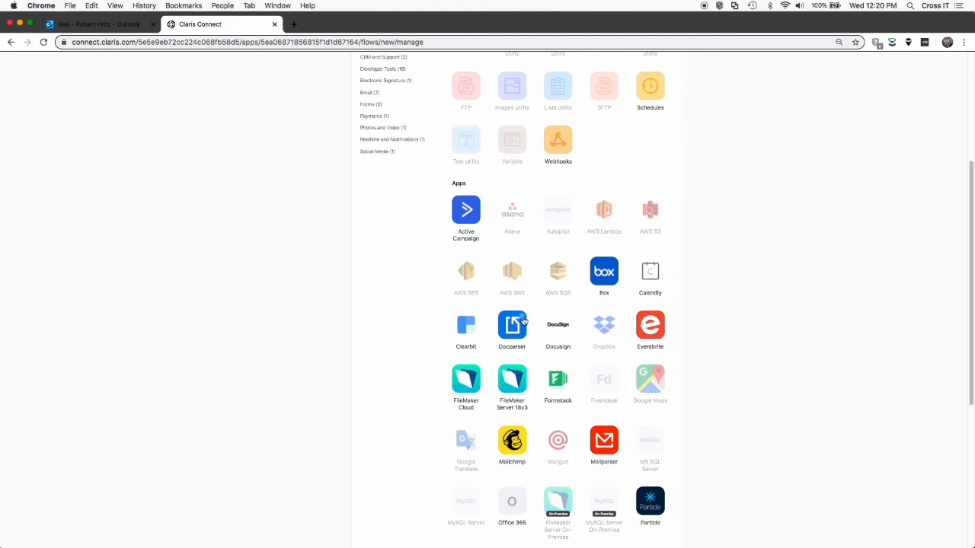
left_click(523, 321)
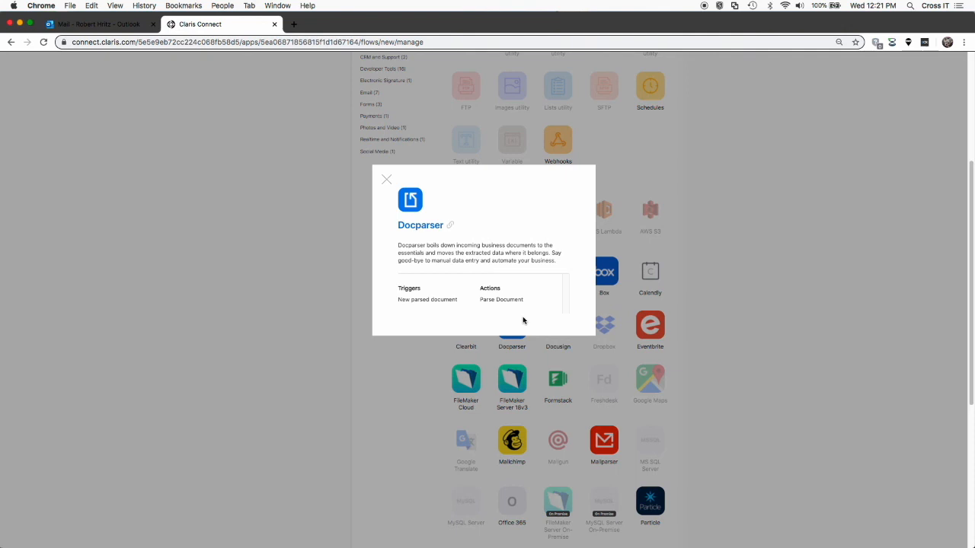
left_click(386, 180)
Look through the remaining apps and examine the triggers and actions offered by Twilio
scroll(565, 398, "down", 1)
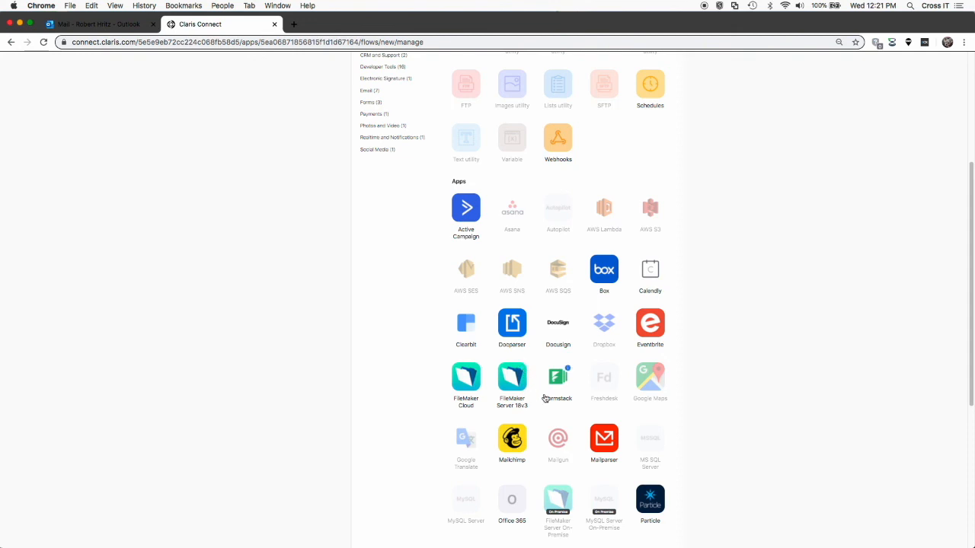
scroll(558, 445, "down", 1)
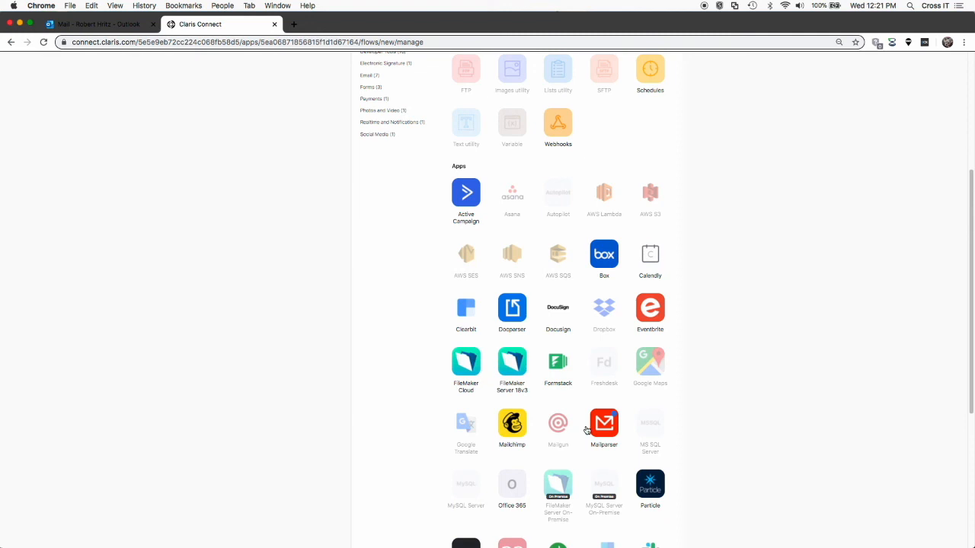
scroll(586, 428, "down", 3)
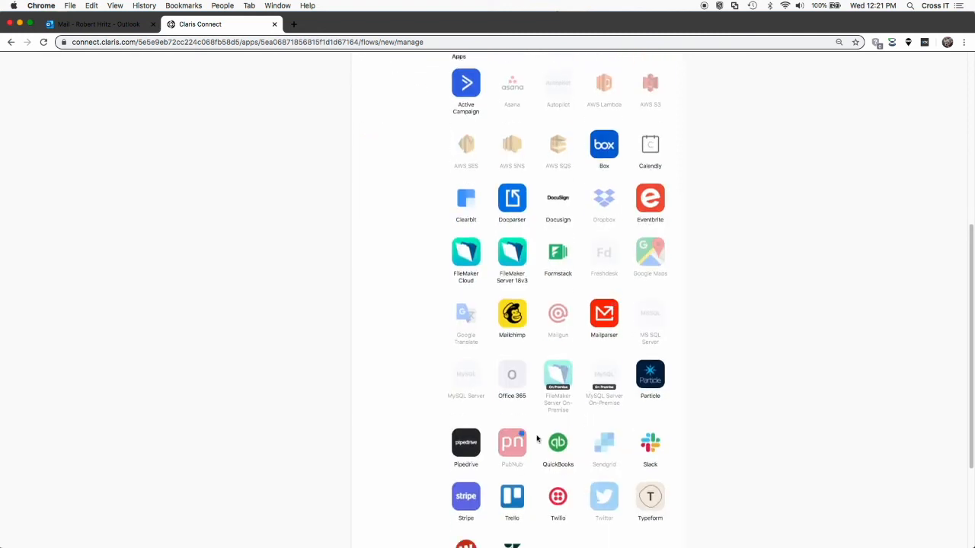
scroll(571, 433, "down", 2)
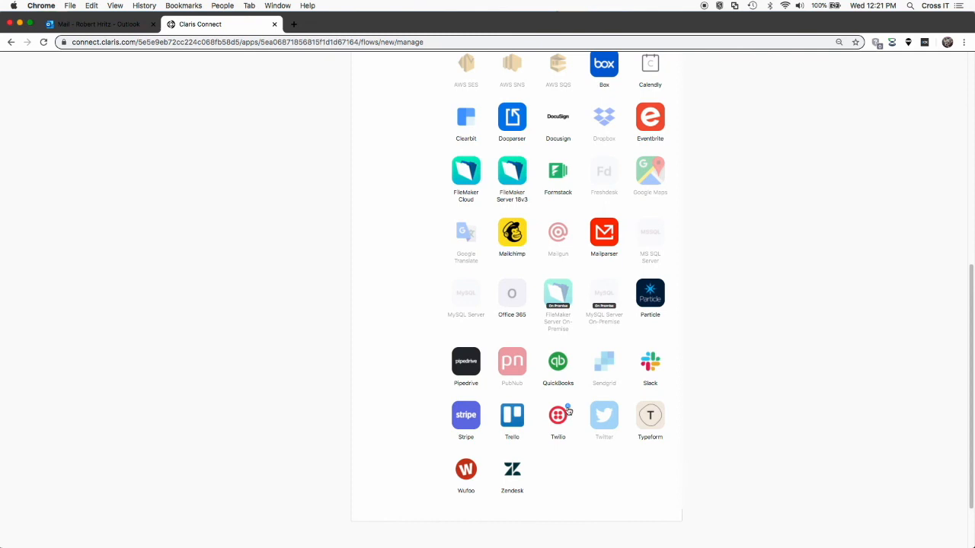
left_click(567, 412)
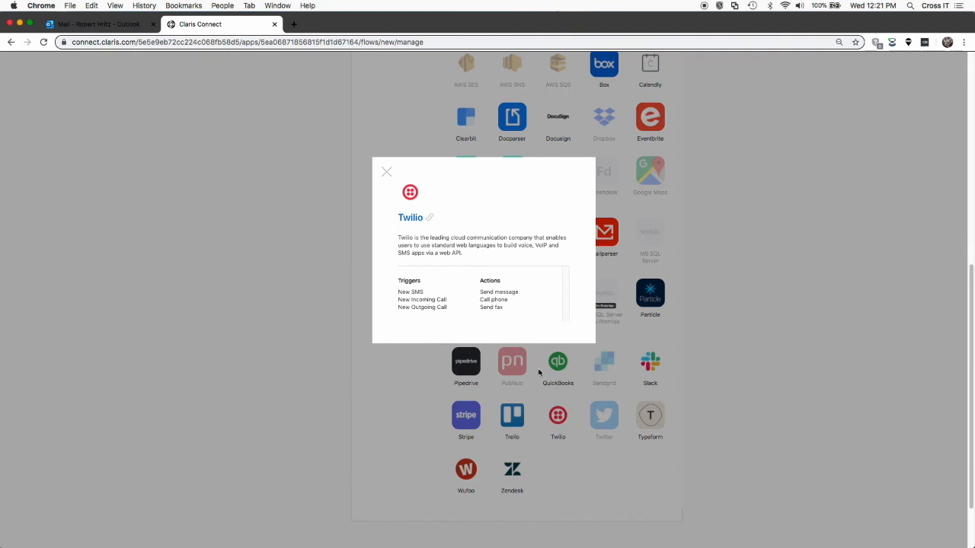
left_click(407, 291)
left_click(433, 296)
left_click_drag(448, 307, 389, 296)
left_click(423, 299)
left_click_drag(510, 312, 489, 291)
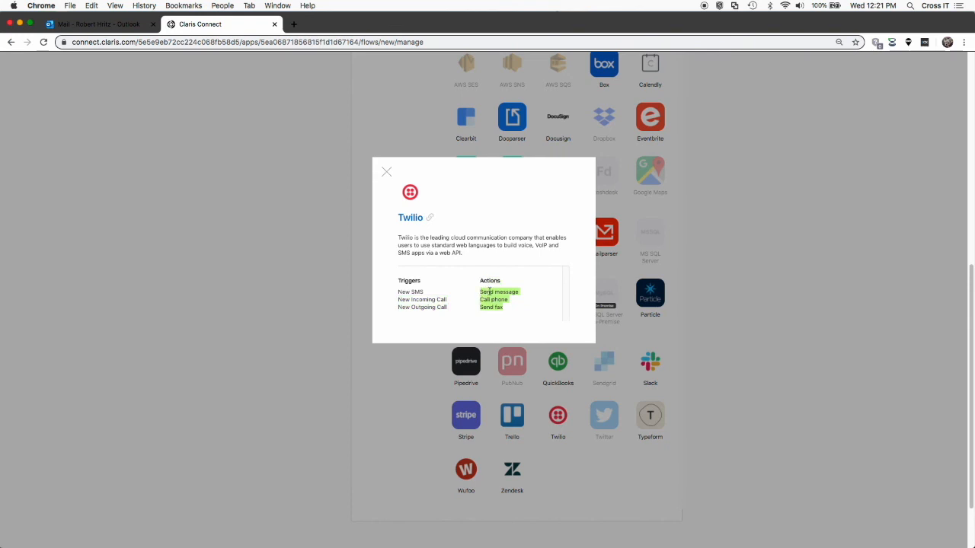
left_click(386, 171)
Choose FileMaker Server 18v3 as the trigger app with Script Trigger as its event, and proceed to the account stage
scroll(502, 377, "up", 5)
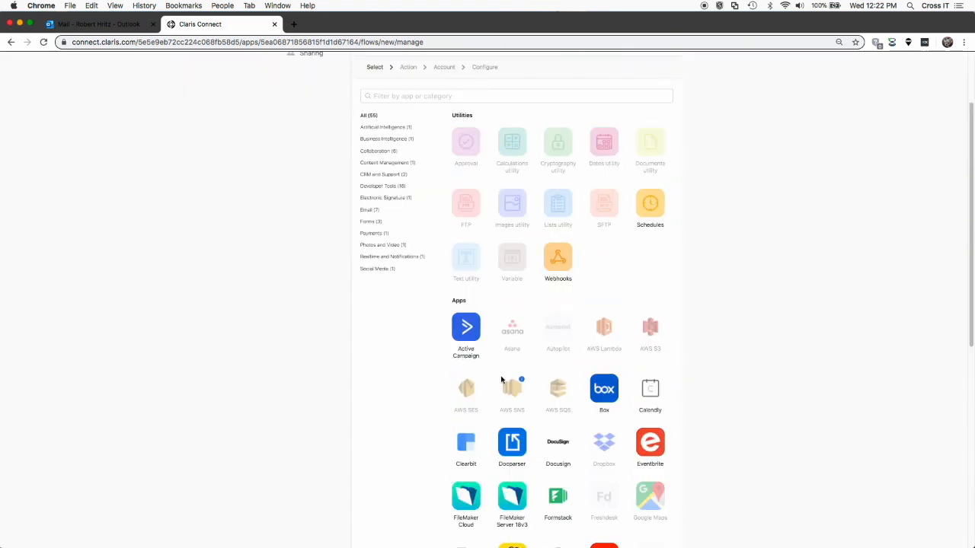
scroll(503, 418, "down", 2)
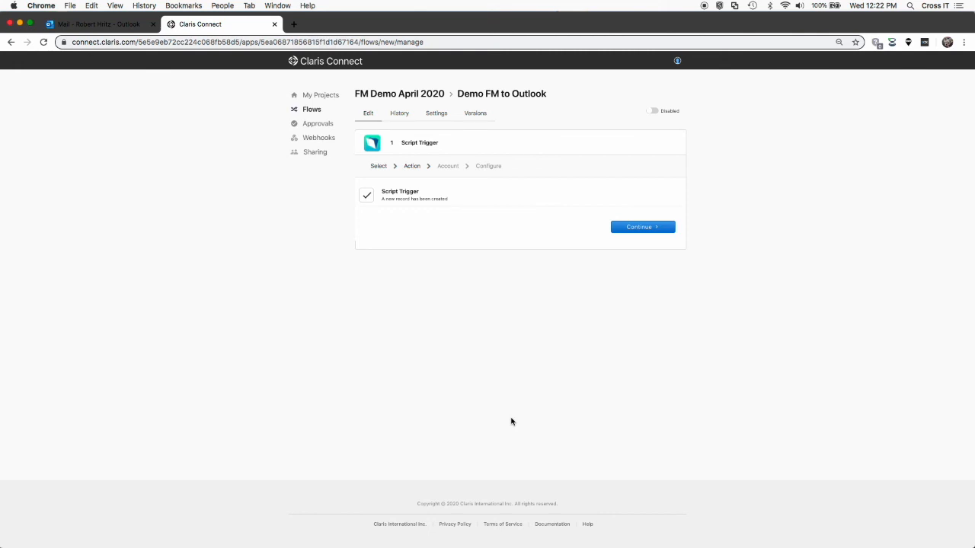
left_click(367, 198)
left_click(623, 228)
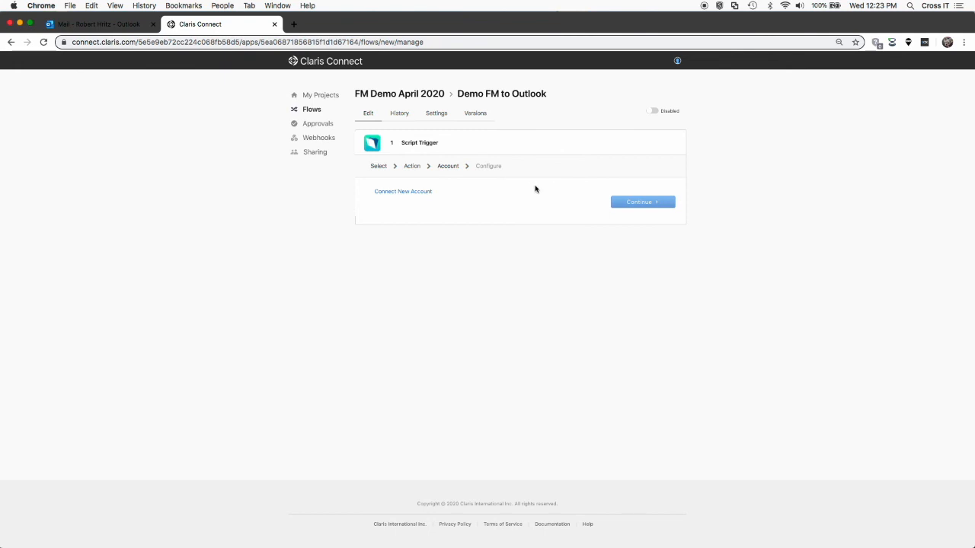
Connect a new FileMaker Server account using domain innovations.crossit.com, the account username and password, and database CrossContact_CC
left_click(408, 192)
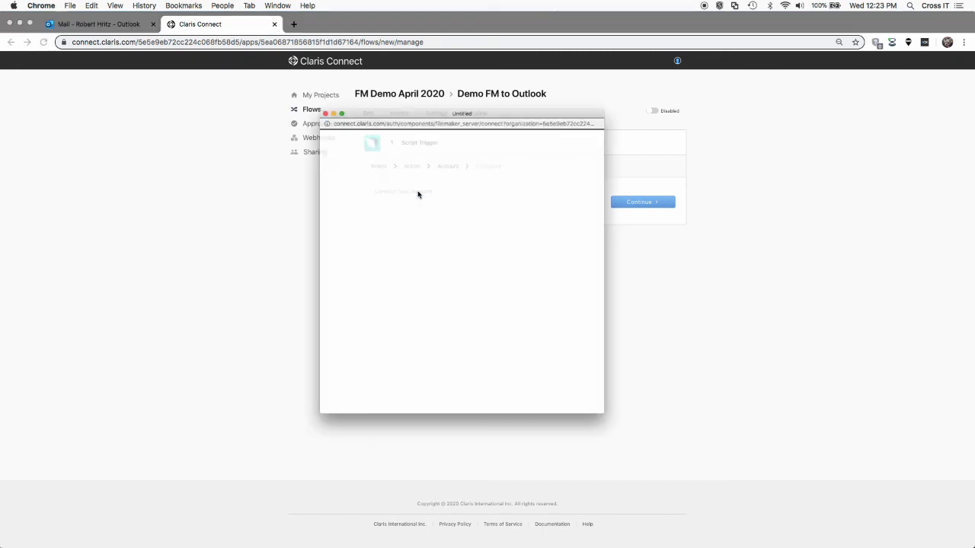
left_click(479, 195)
type("innovations.crossit.com")
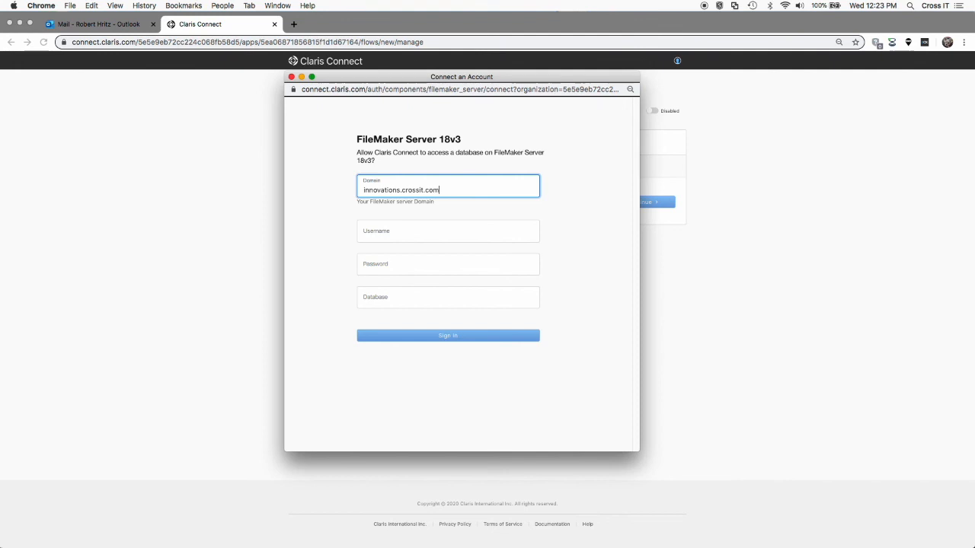
key("Tab")
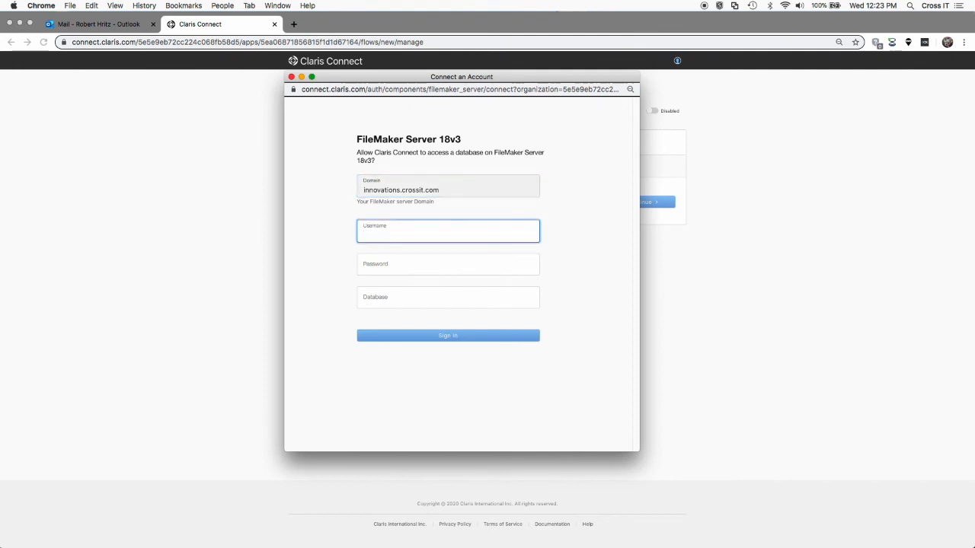
type("bobby")
key("Tab")
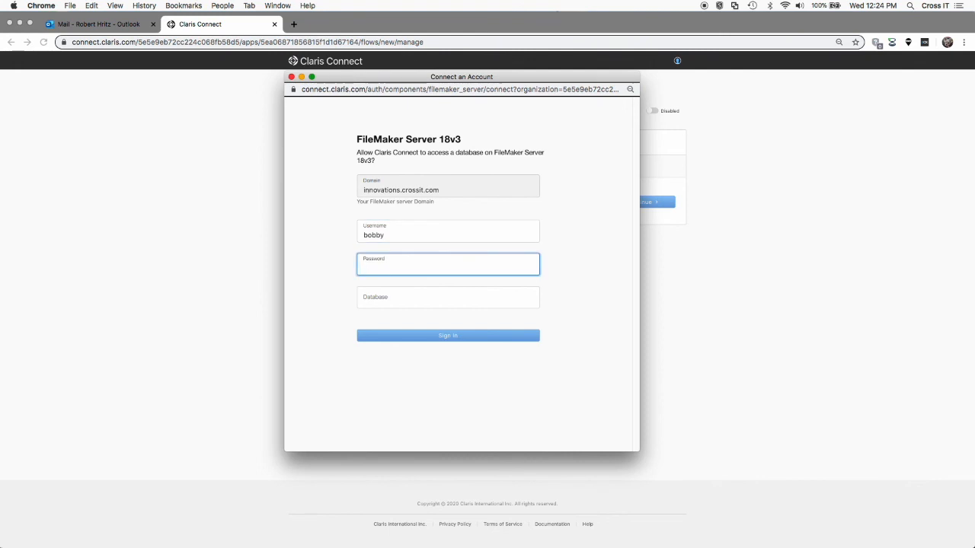
type("•••••••••")
key("Tab")
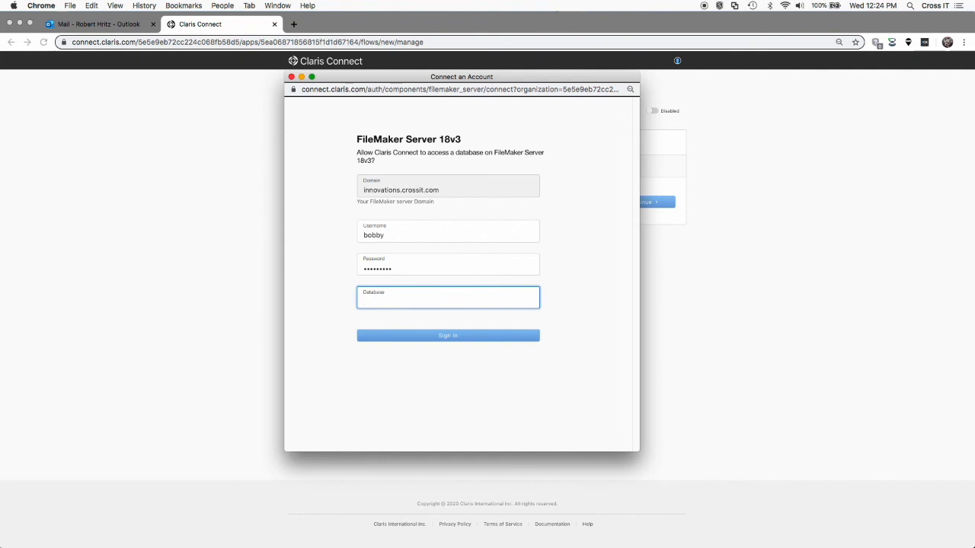
type("CrossCont")
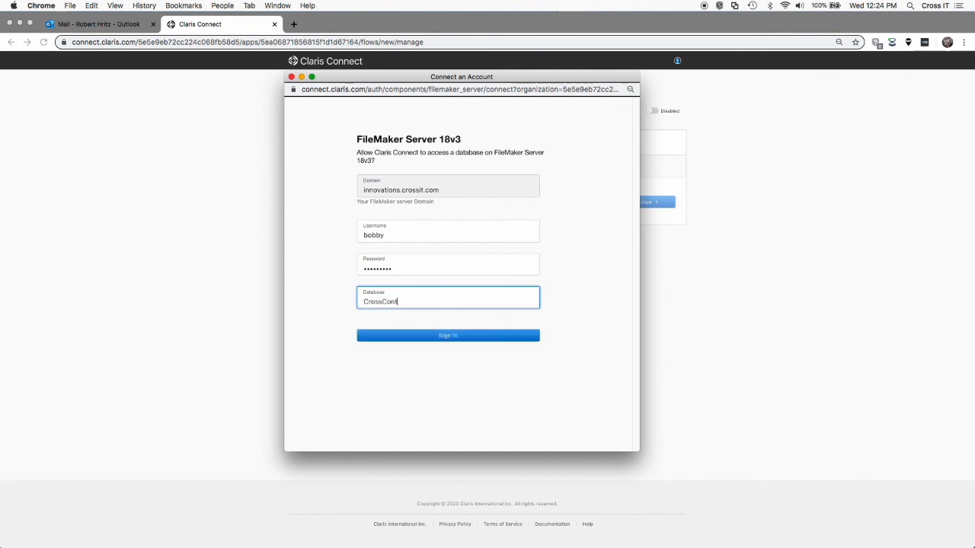
type("act_CC")
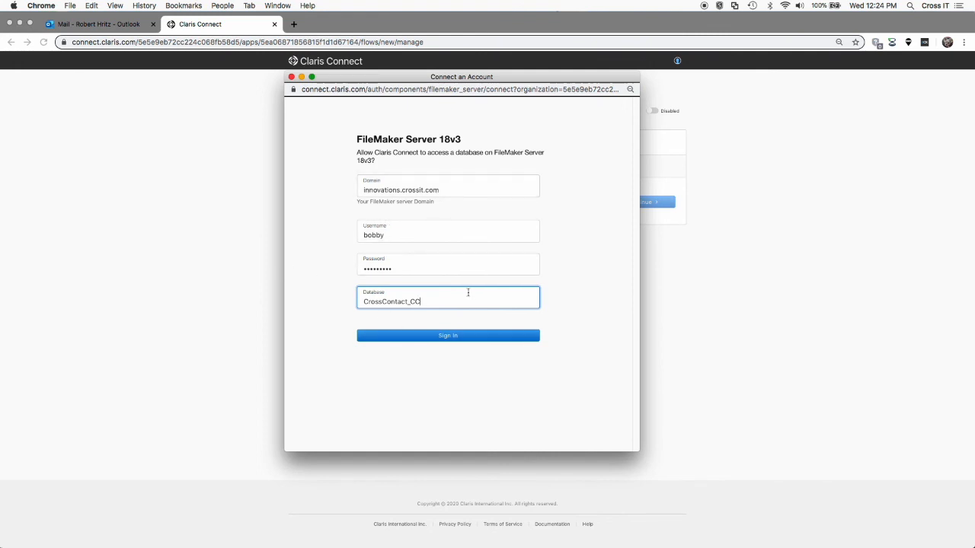
left_click(468, 335)
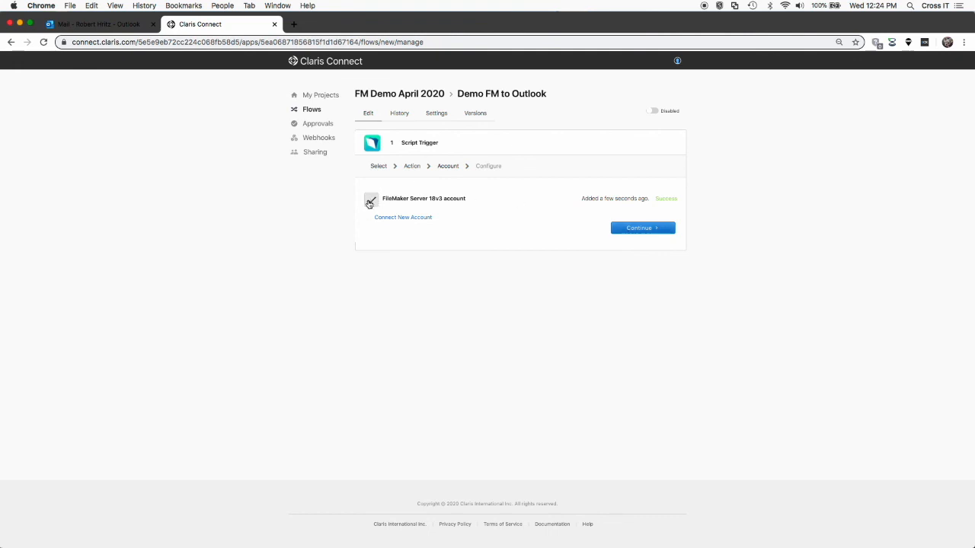
Rename the connected account "Cross Development - Contact CRM CC" and proceed to the trigger configuration
left_click(470, 200)
type("Cross Development")
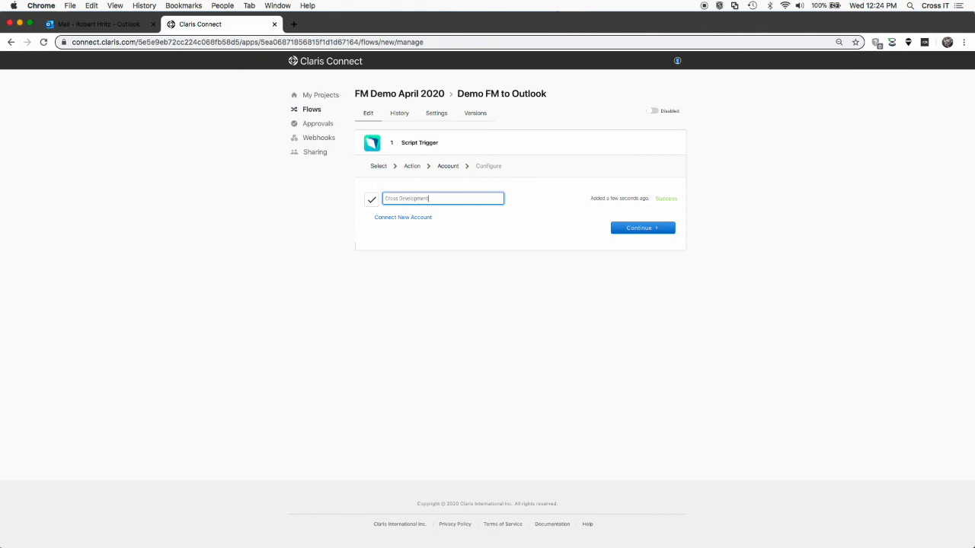
type(" - Captain CRM C.C")
key("Return")
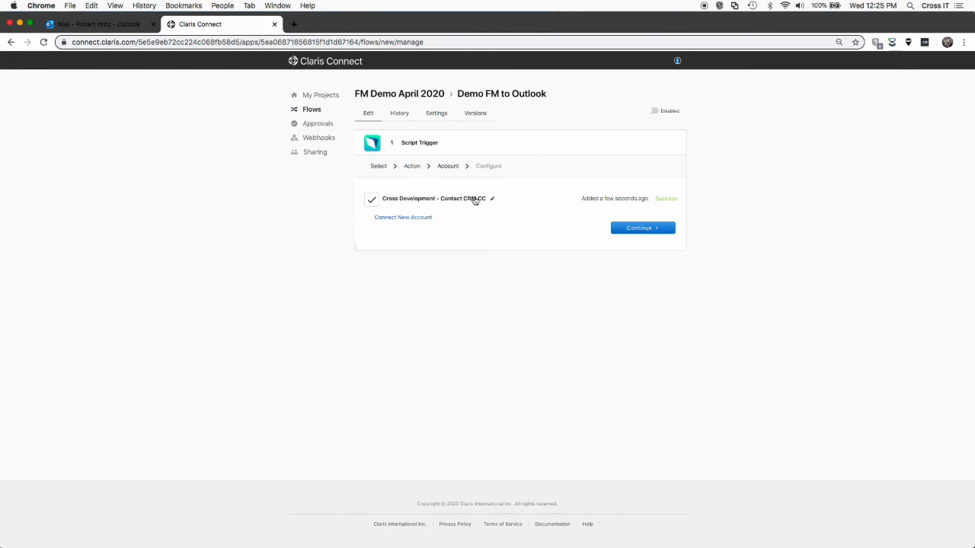
left_click(627, 231)
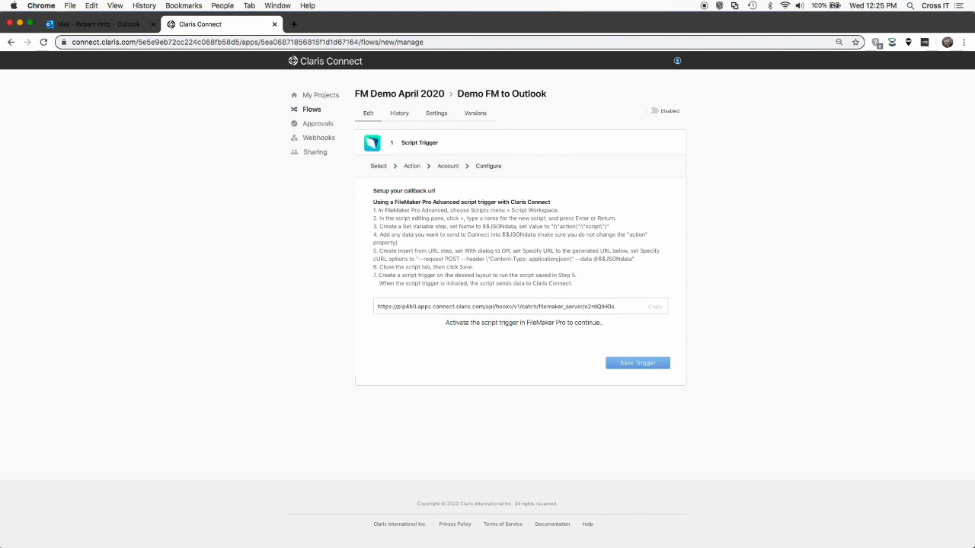
Switch to the Cross.Contact database in FileMaker Pro Advanced
mouse_move(451, 539)
left_click(453, 541)
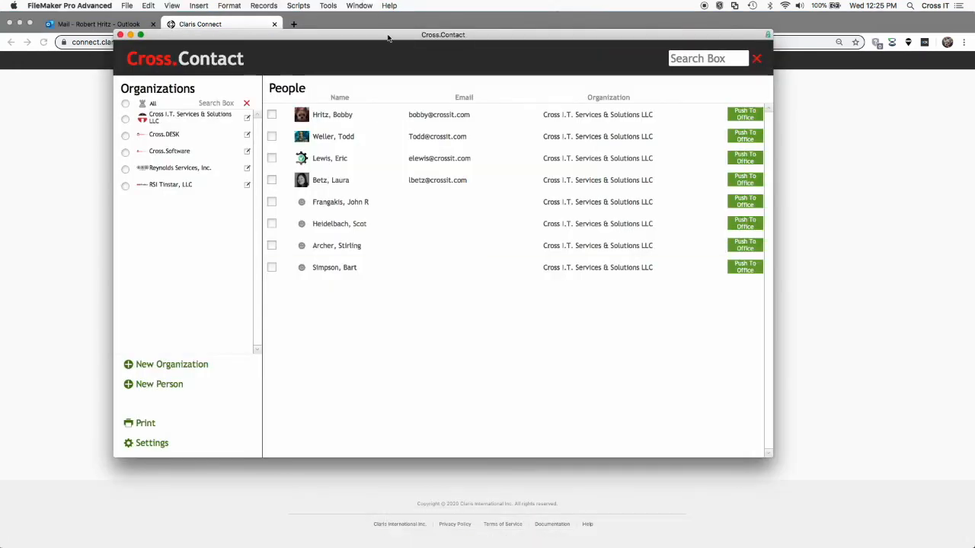
Open the Script Workspace of the Cross.Contact database and reposition its window on screen
left_click_drag(388, 38, 485, 65)
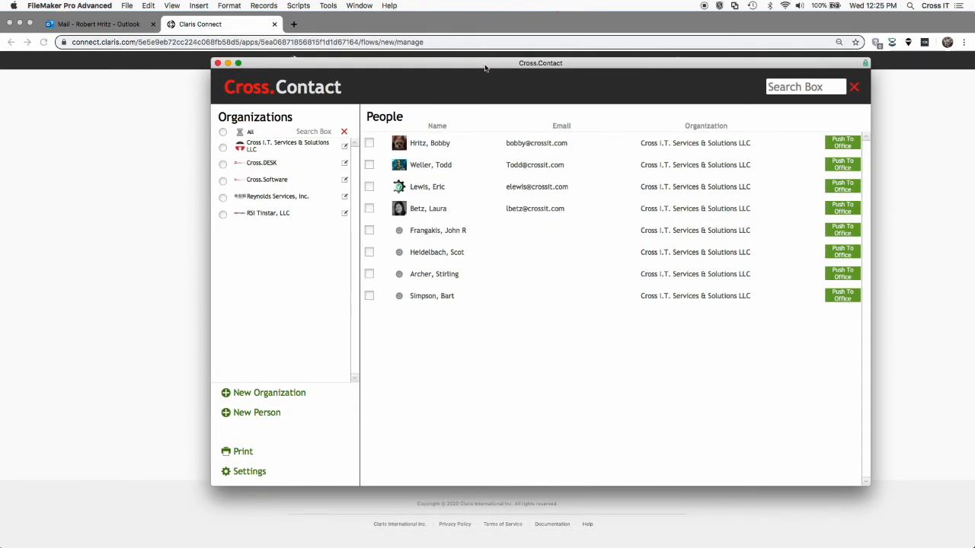
left_click(307, 5)
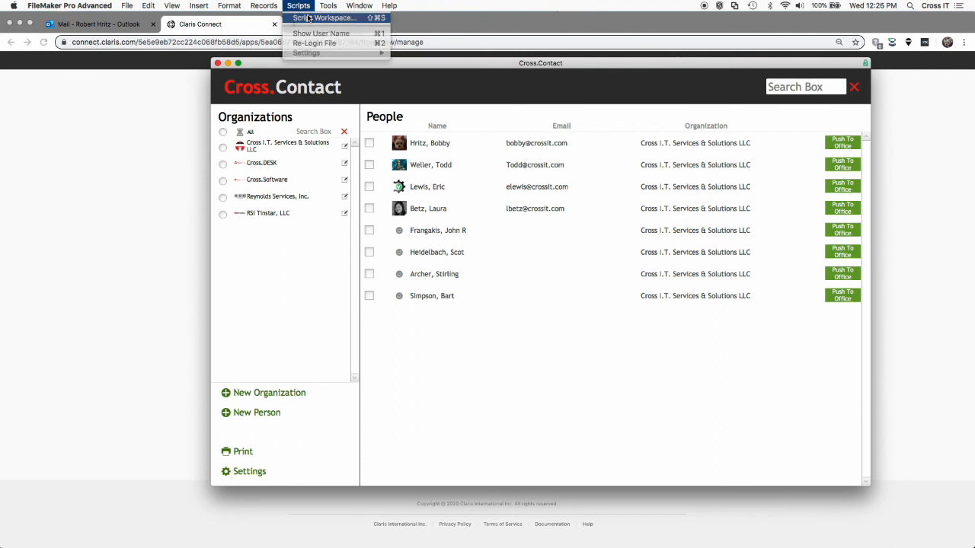
left_click(308, 17)
left_click_drag(478, 177, 489, 77)
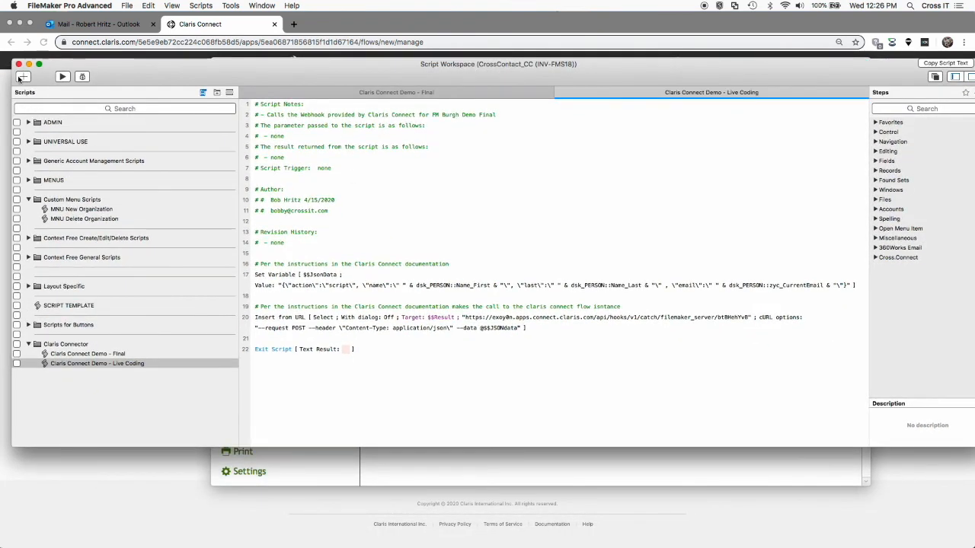
Create a new script named "Claris Connect Demo - Apr 2020" in the Claris Connector folder and save it
key("super+n")
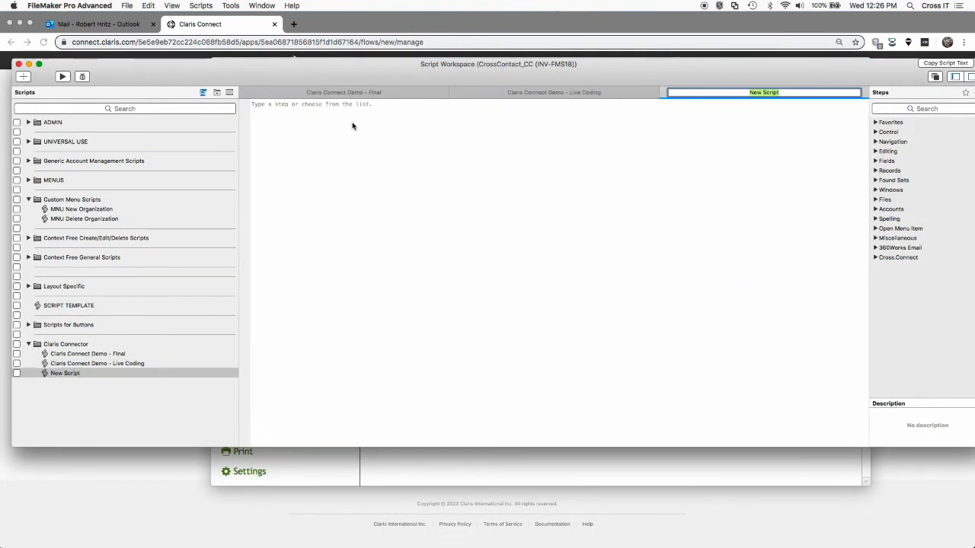
type("Claris Connect Demo -")
type("Apr 2020")
key("Return")
key("super+s")
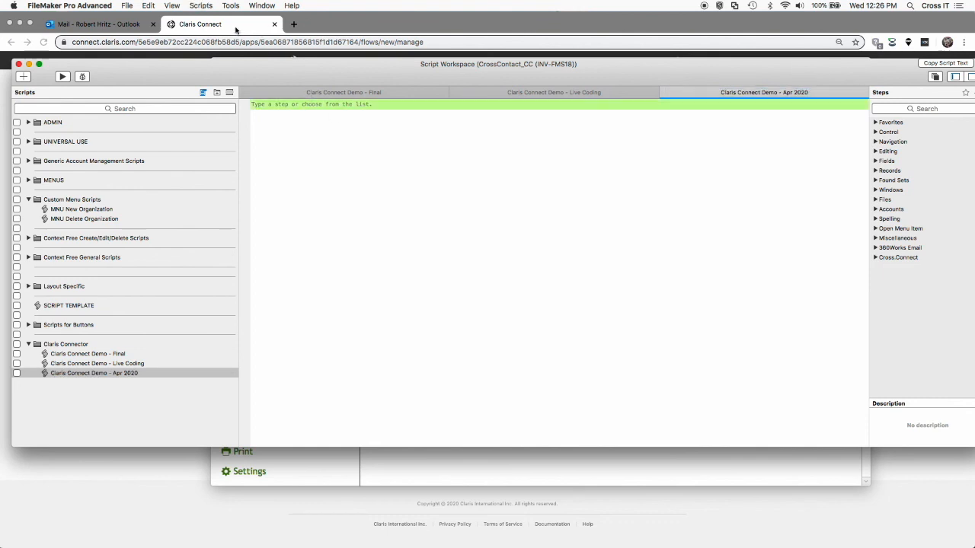
Switch to Claris Connect and examine the setup instructions for the action value, $$JSONdata and the cURL options
left_click(236, 29)
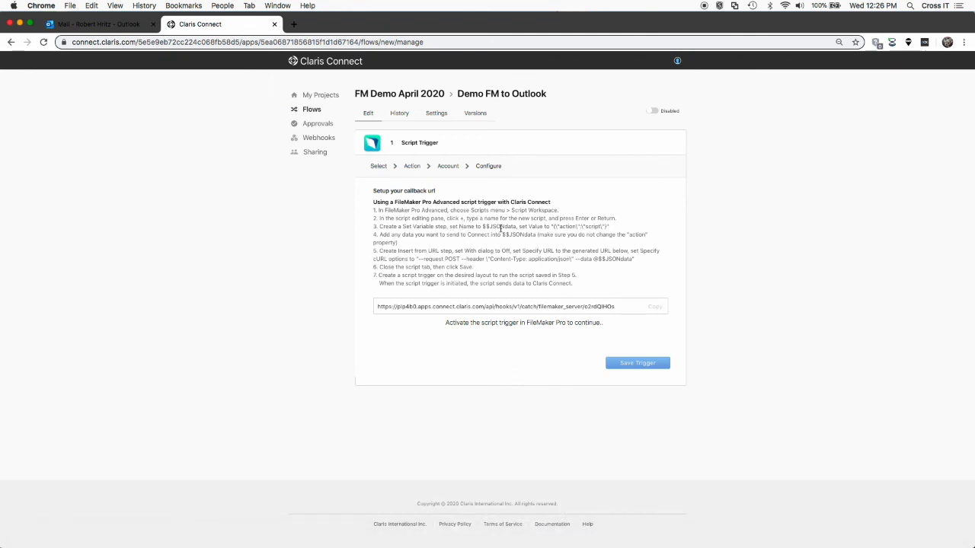
left_click_drag(553, 227, 606, 226)
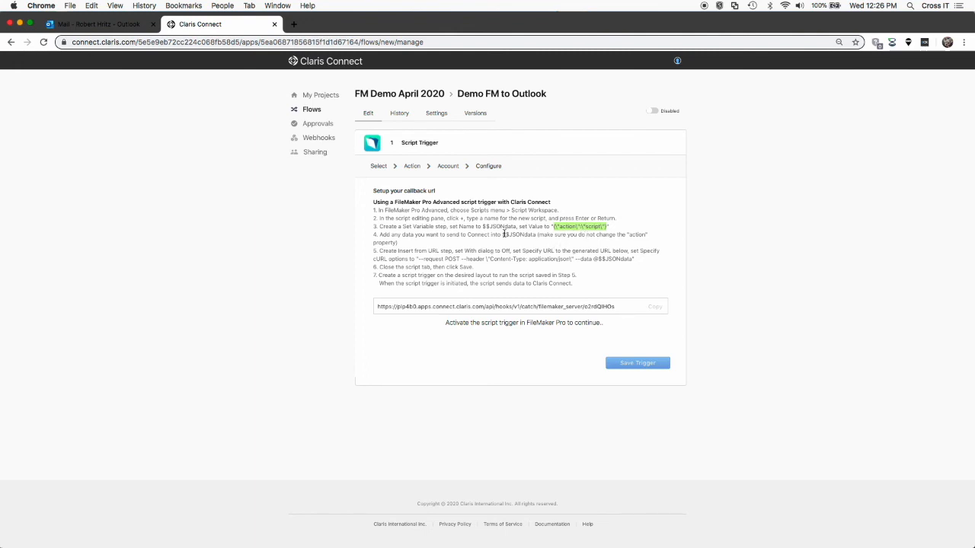
left_click_drag(502, 234, 537, 235)
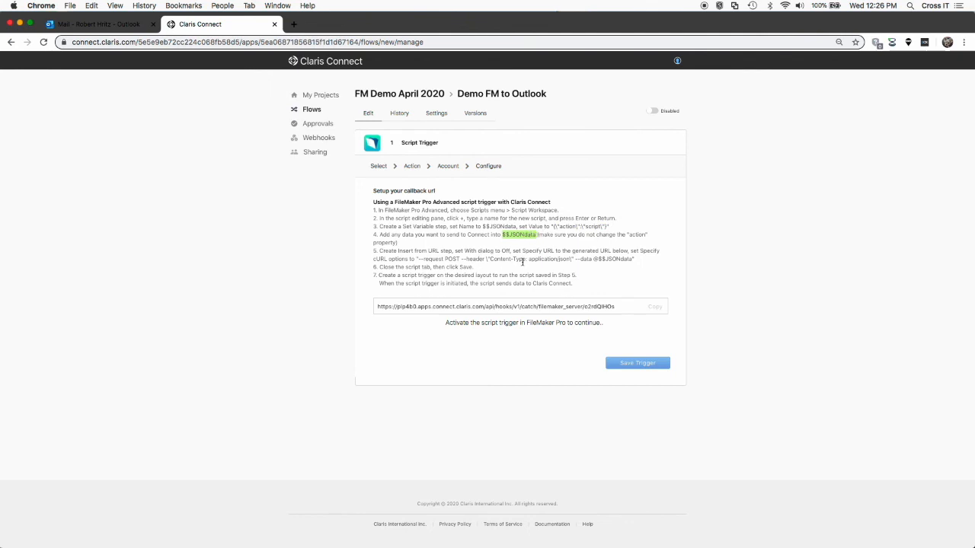
left_click_drag(417, 259, 632, 259)
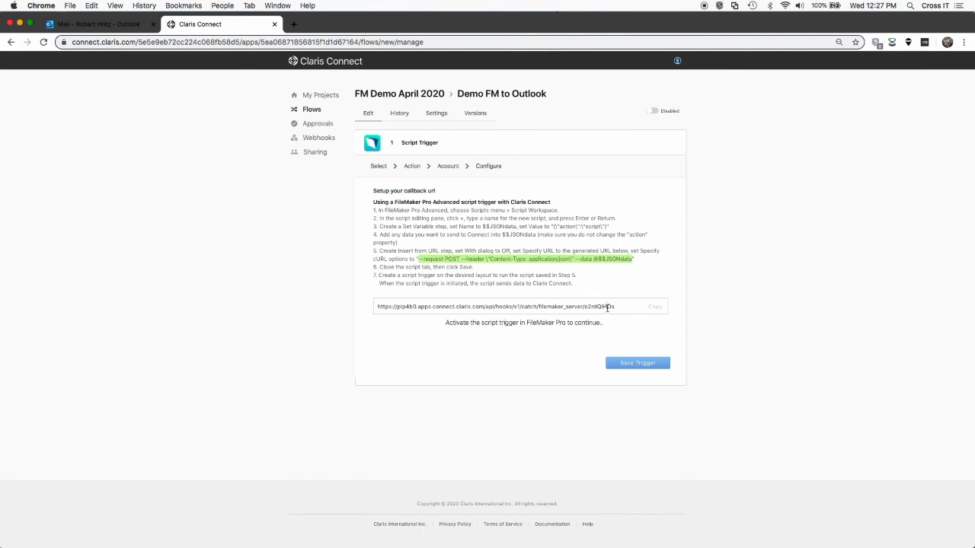
Copy the generated callback URL from the Script Trigger configuration
left_click(613, 305)
left_click_drag(613, 305, 398, 302)
left_click(655, 307)
Switch to FileMaker and copy the commented Set Variable and Insert from URL steps from "Claris Connect Demo - Live Coding" into "Claris Connect Demo - Apr 2020"
mouse_move(614, 547)
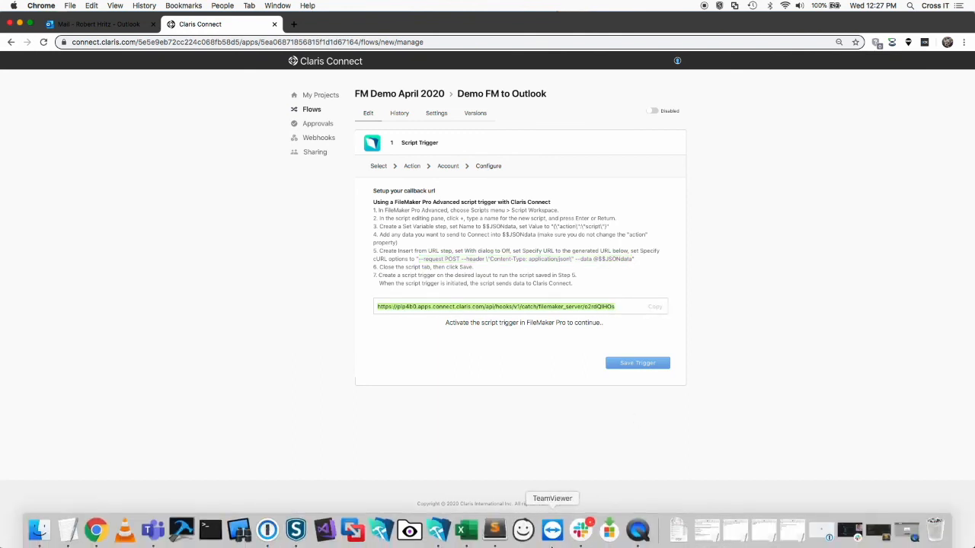
left_click(438, 531)
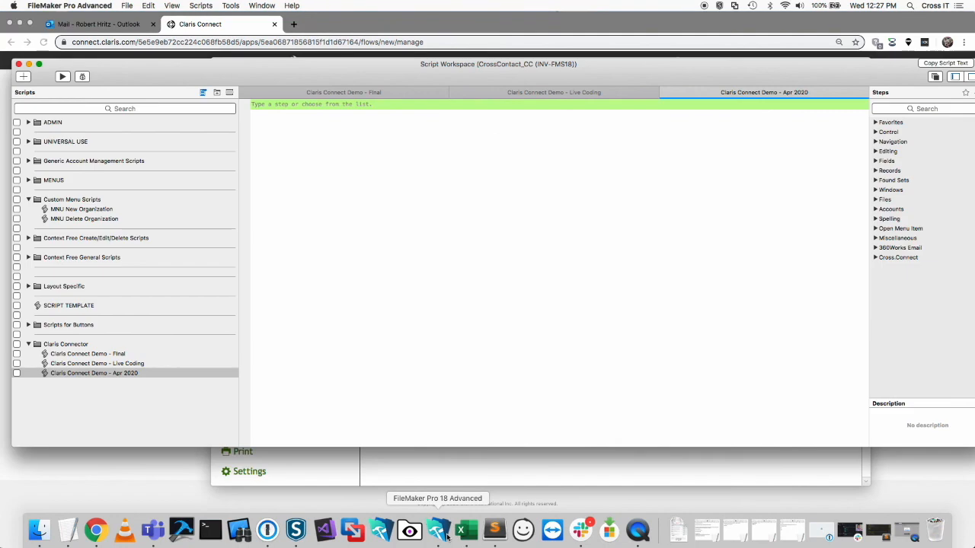
left_click(140, 365)
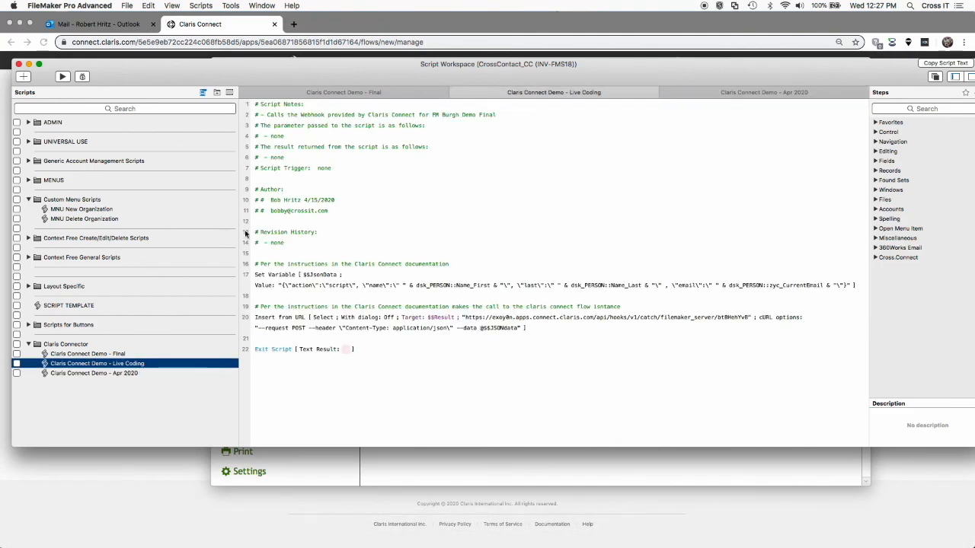
left_click(289, 264)
left_click(288, 329, "shift")
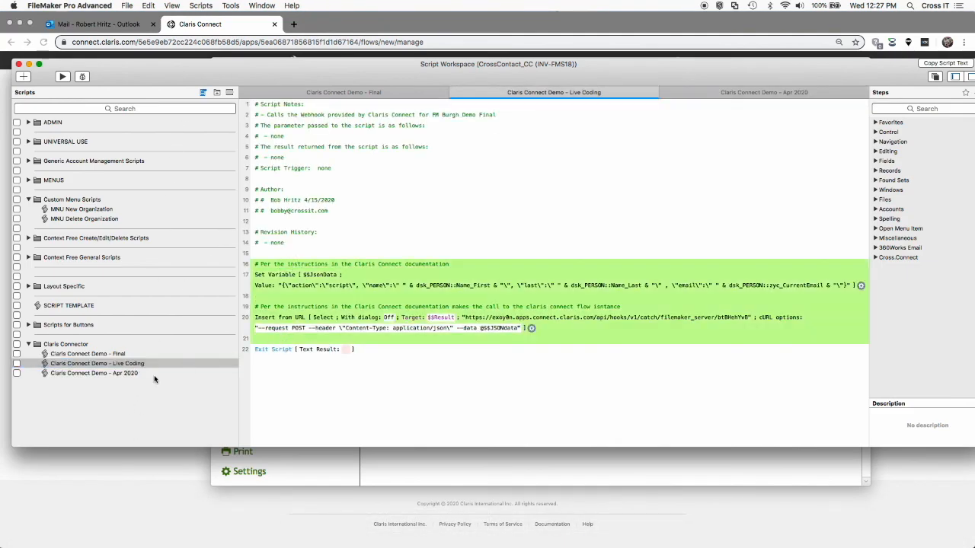
left_click(122, 373)
left_click(307, 109)
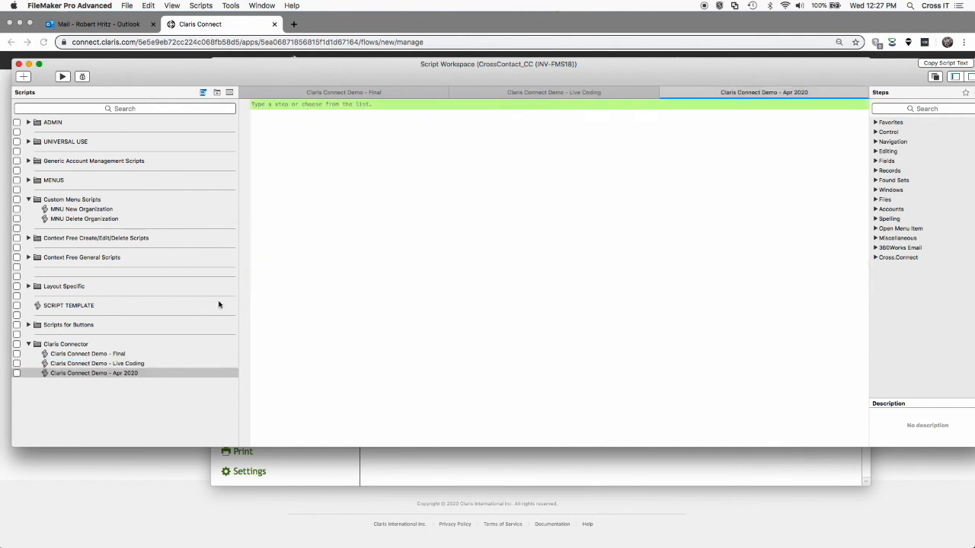
key("super+v")
Insert two blank lines above the first comment in the "Claris Connect Demo - Apr 2020" script
left_click(286, 106)
key("Return")
key("Return")
left_click_drag(286, 105, 286, 129)
left_click(287, 115)
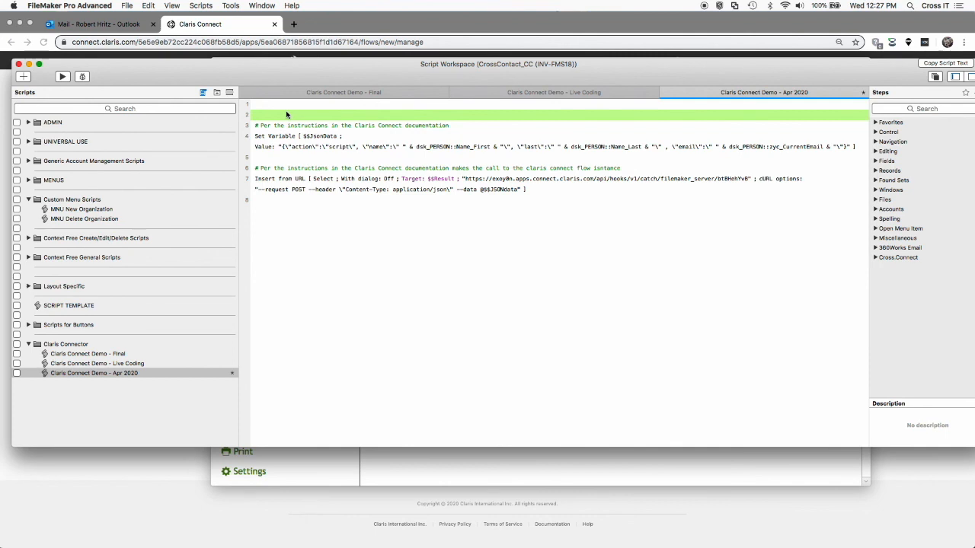
left_click(424, 188)
left_click(442, 178)
left_click(290, 409)
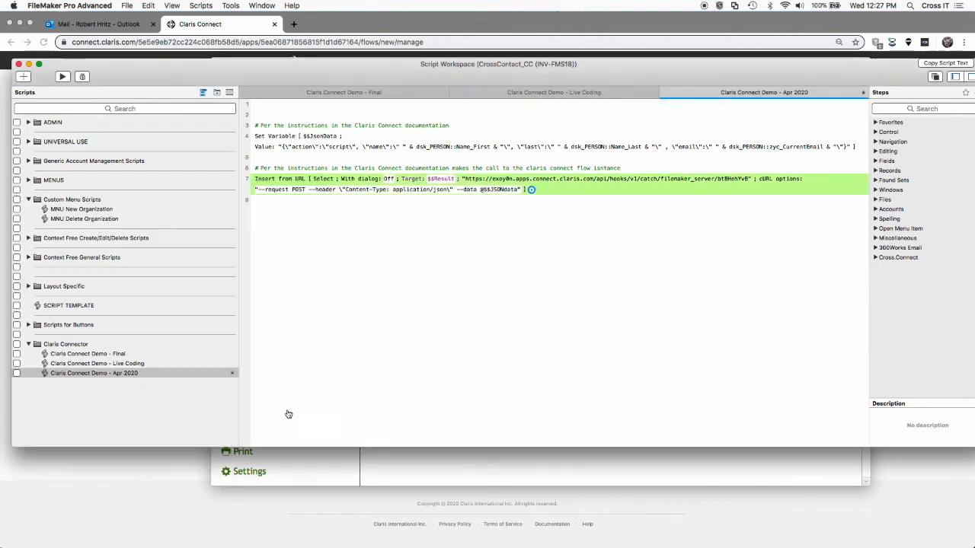
left_click(531, 189)
left_click(573, 240)
left_click(242, 158)
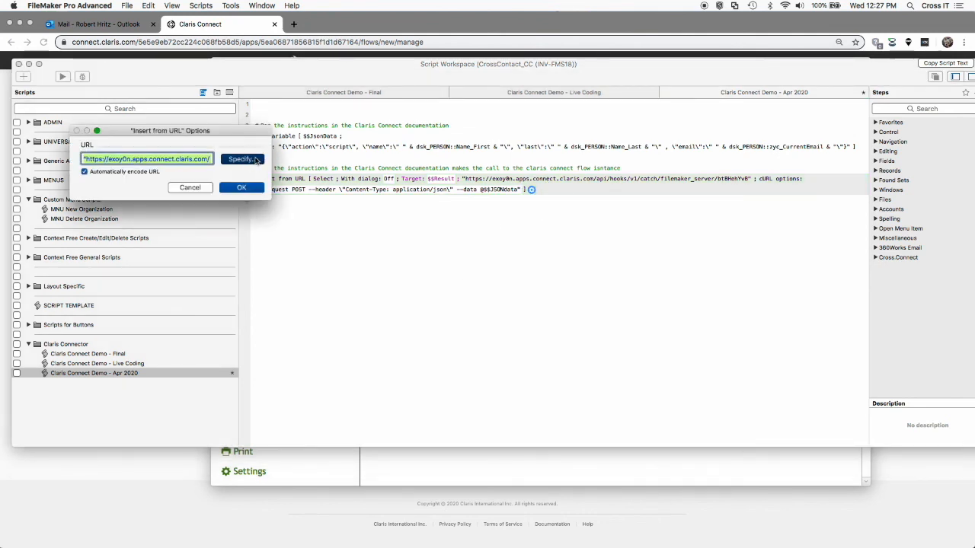
key("super+a")
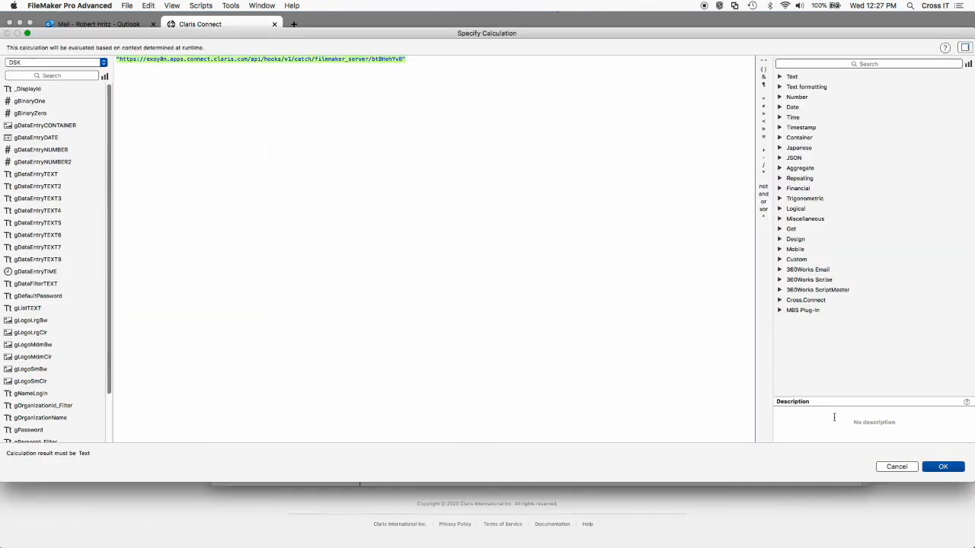
left_click(905, 467)
left_click(190, 188)
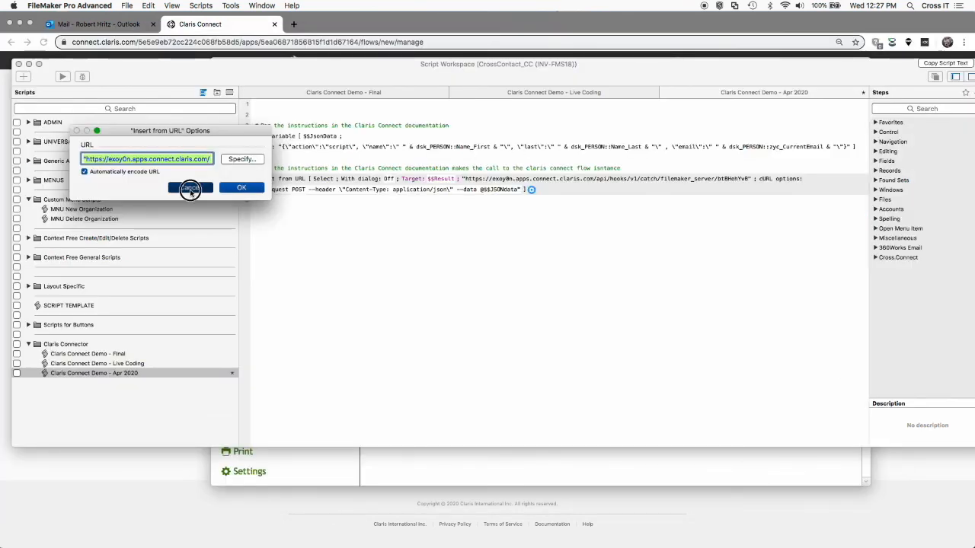
Copy the callback URL from Claris Connect and set it as the URL of the Insert from URL step in FileMaker
left_click(226, 25)
left_click(656, 307)
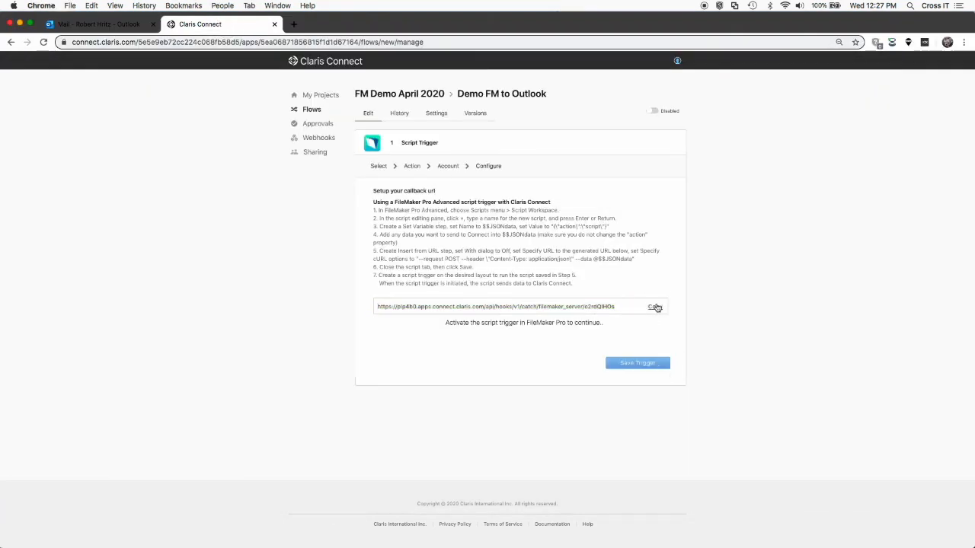
left_click(442, 540)
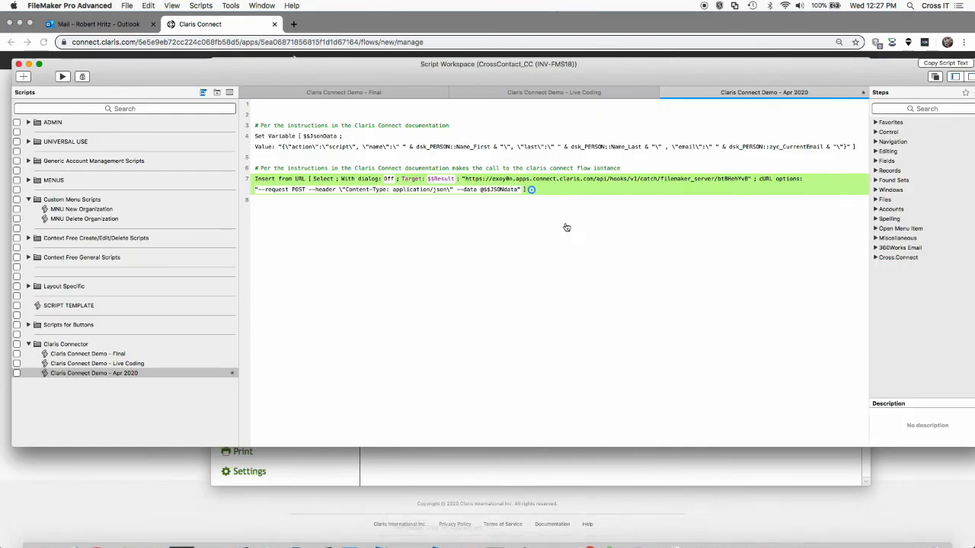
left_click(531, 189)
left_click(569, 240)
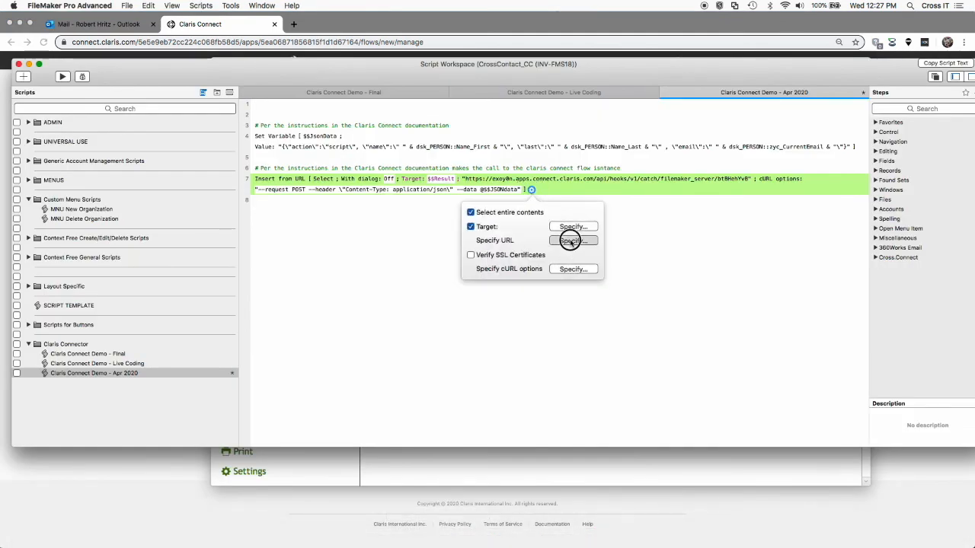
key("super+v")
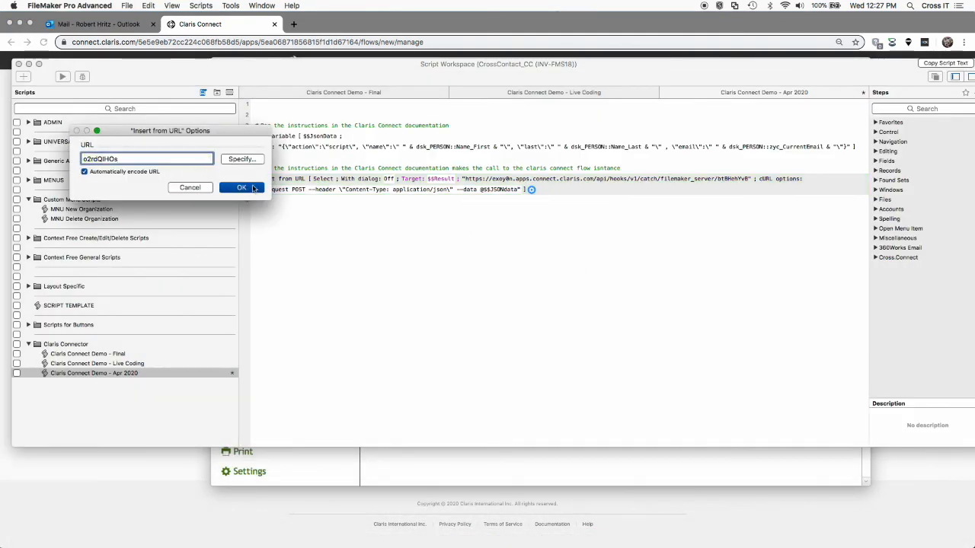
left_click(242, 188)
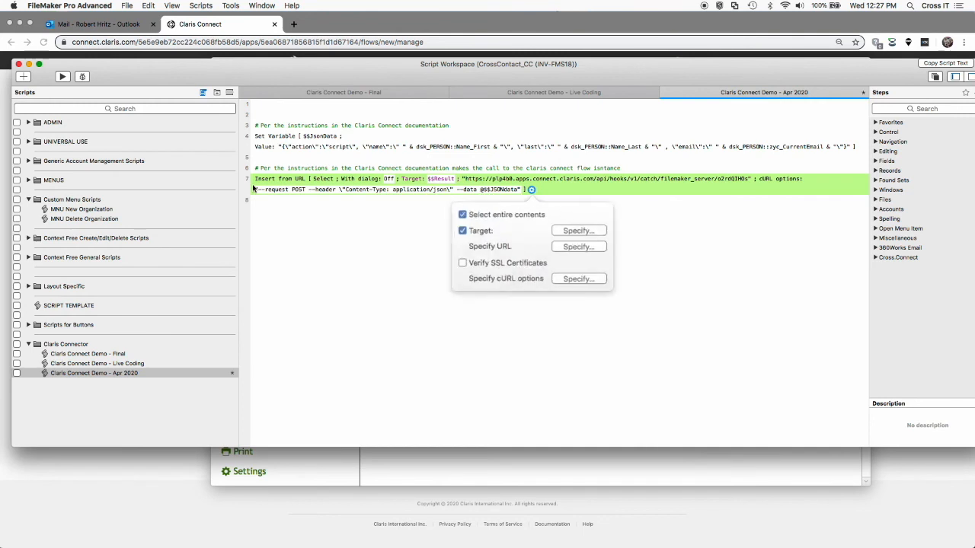
left_click(333, 219)
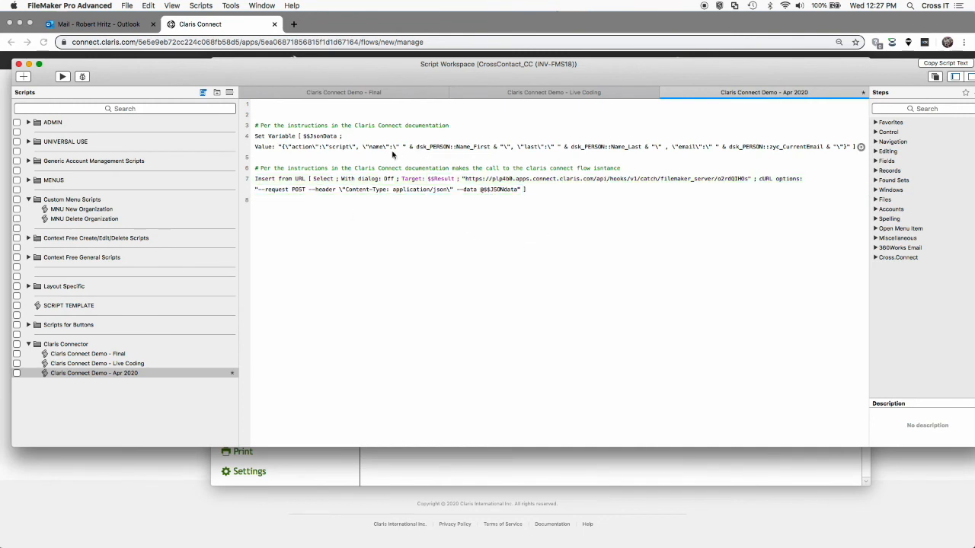
Compare the $$JsonData value calculation with instructions 3 and 4 on the Claris Connect Script Trigger page, returning to FileMaker
double_click(373, 147)
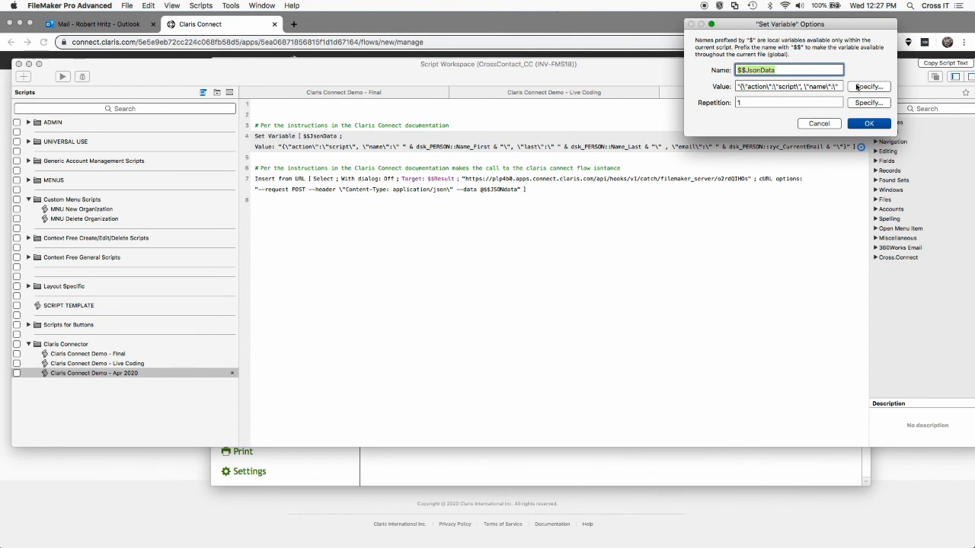
left_click(858, 87)
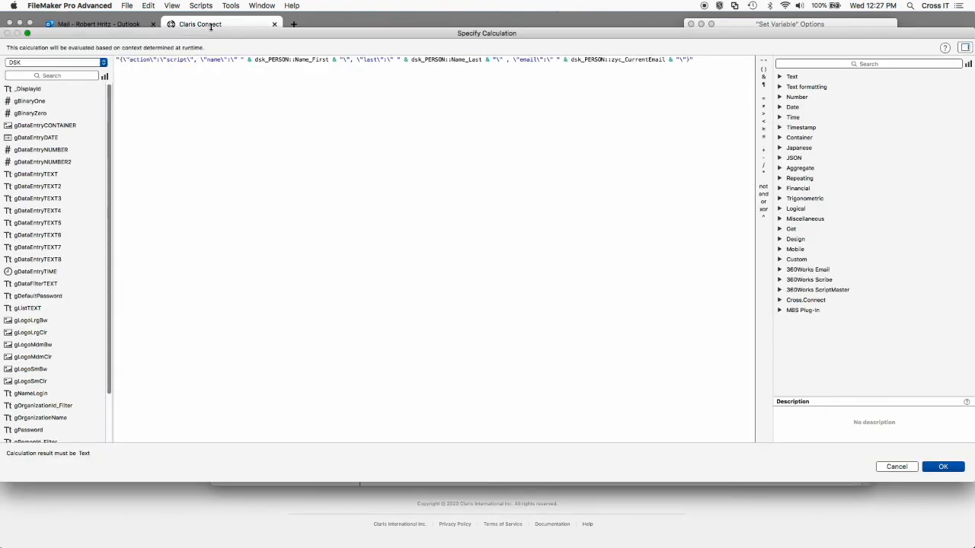
left_click(230, 25)
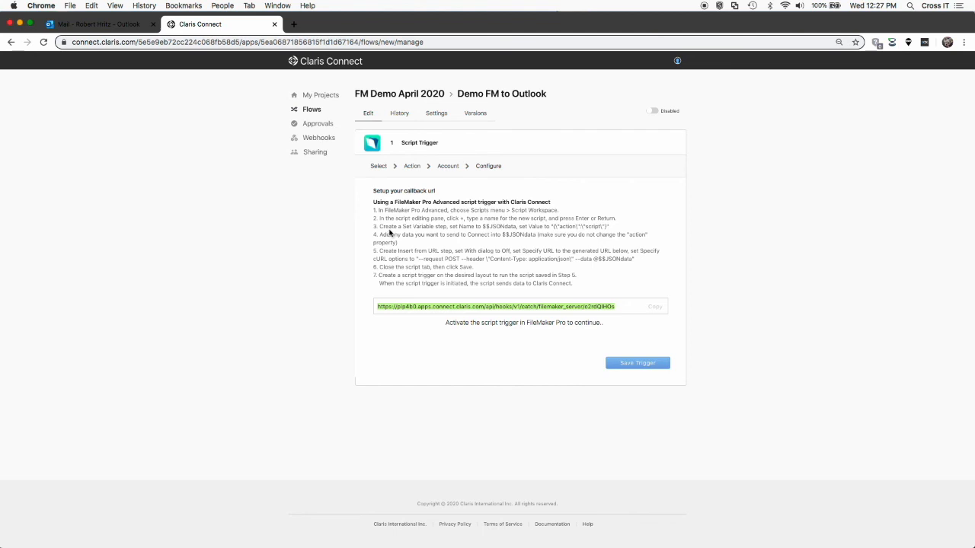
left_click(397, 242)
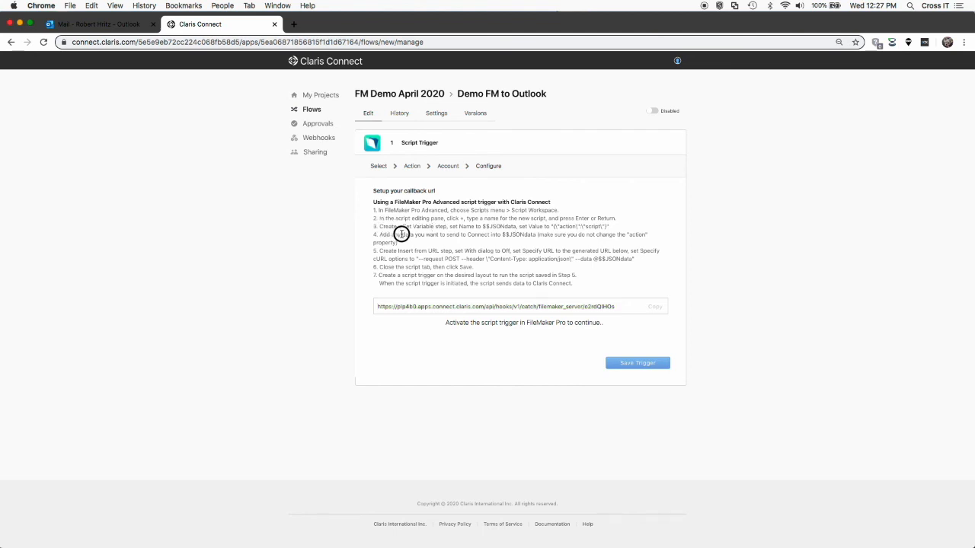
left_click_drag(397, 243, 378, 226)
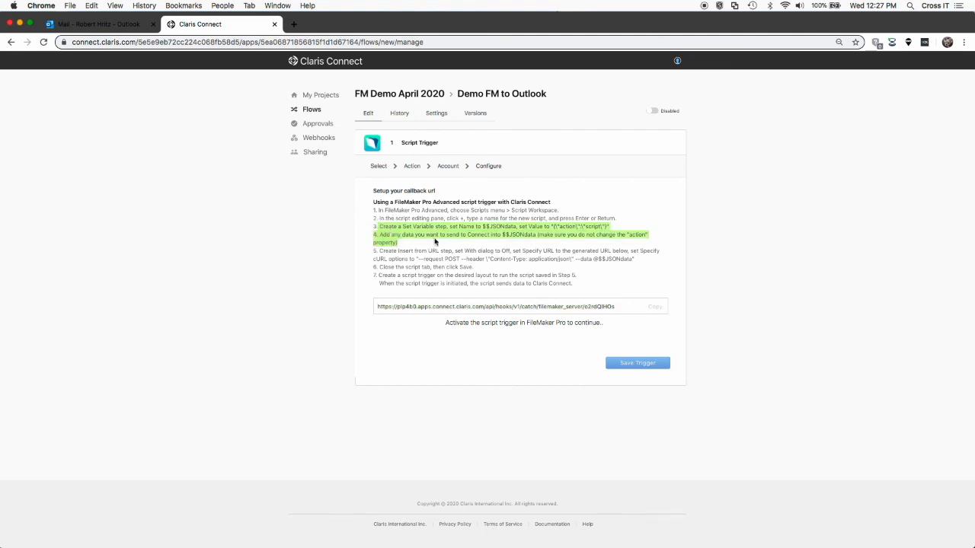
mouse_move(564, 530)
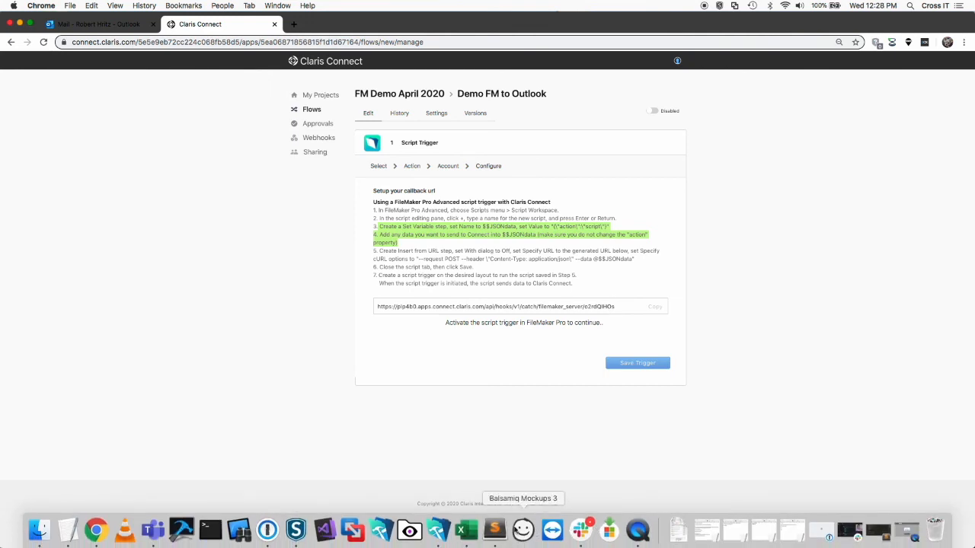
left_click(438, 529)
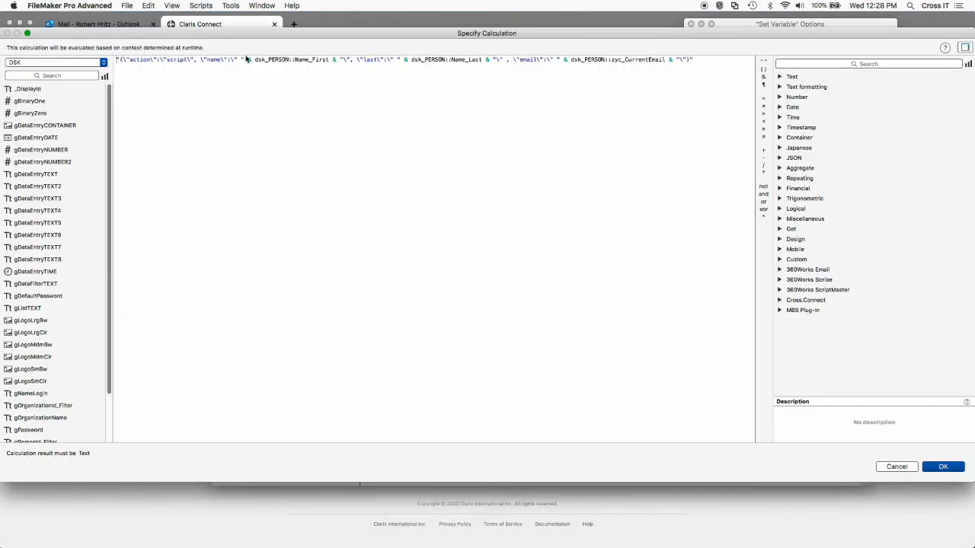
Review the name, last and email pairs in the $$JsonData calculation and close the Set Variable options
left_click_drag(119, 60, 684, 58)
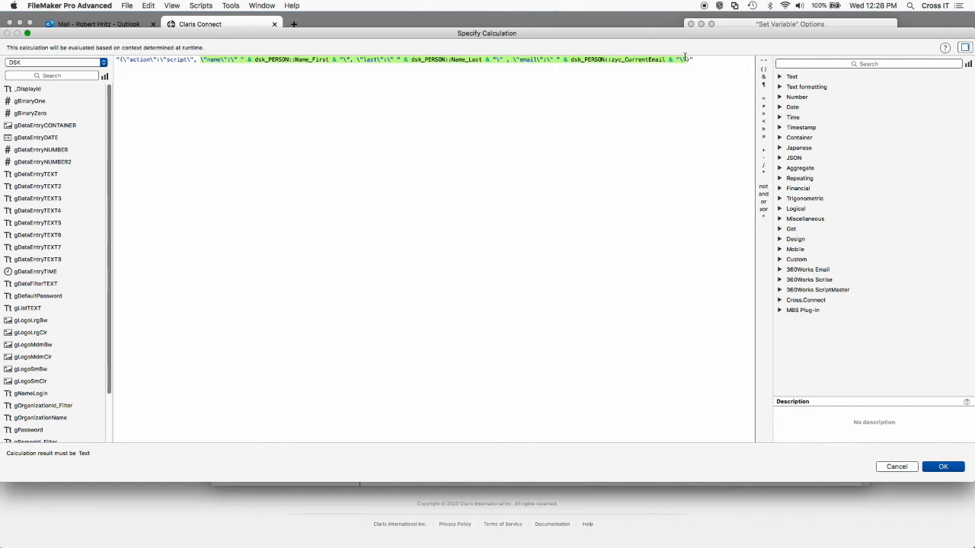
left_click_drag(364, 59, 378, 60)
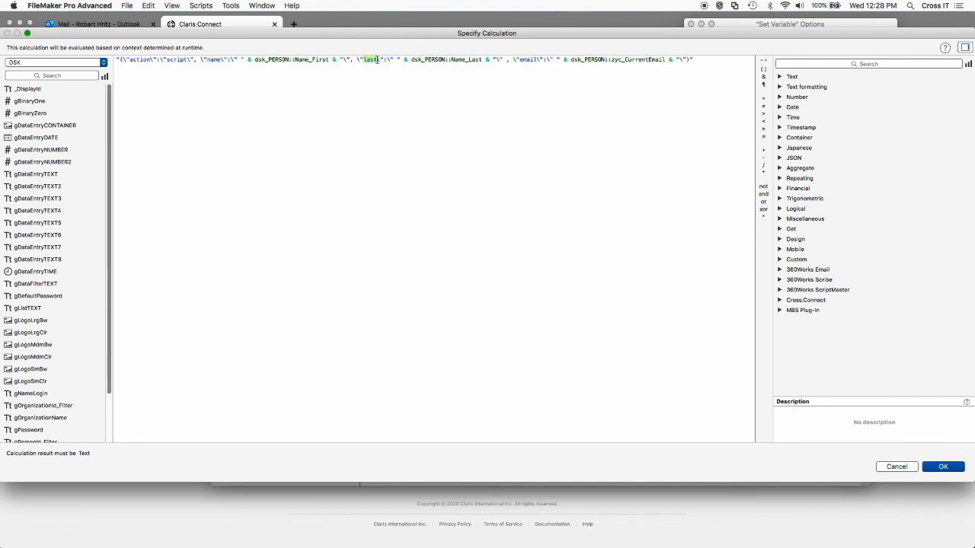
left_click_drag(412, 60, 664, 59)
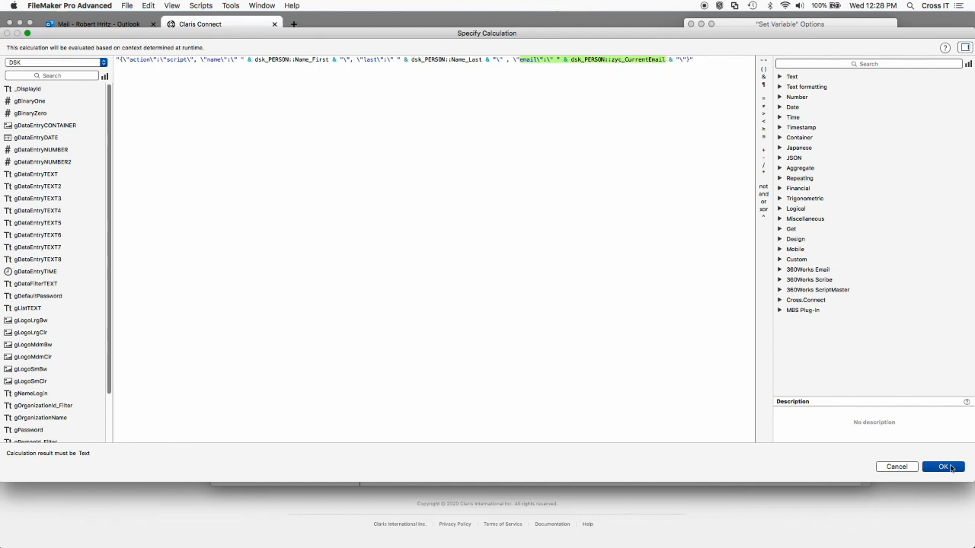
left_click(933, 465)
left_click(869, 122)
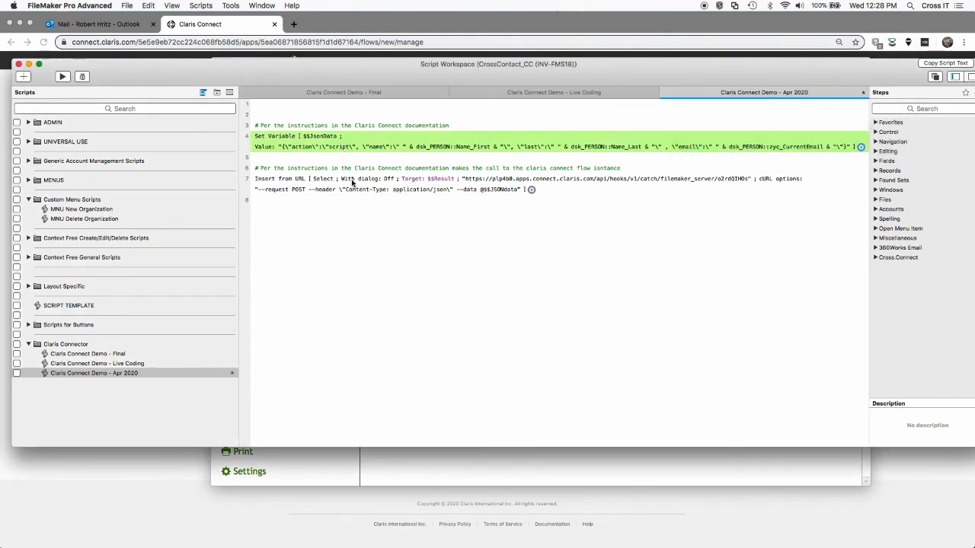
Inspect the target variable and URL settings of the Insert from URL step without changing them
double_click(352, 182)
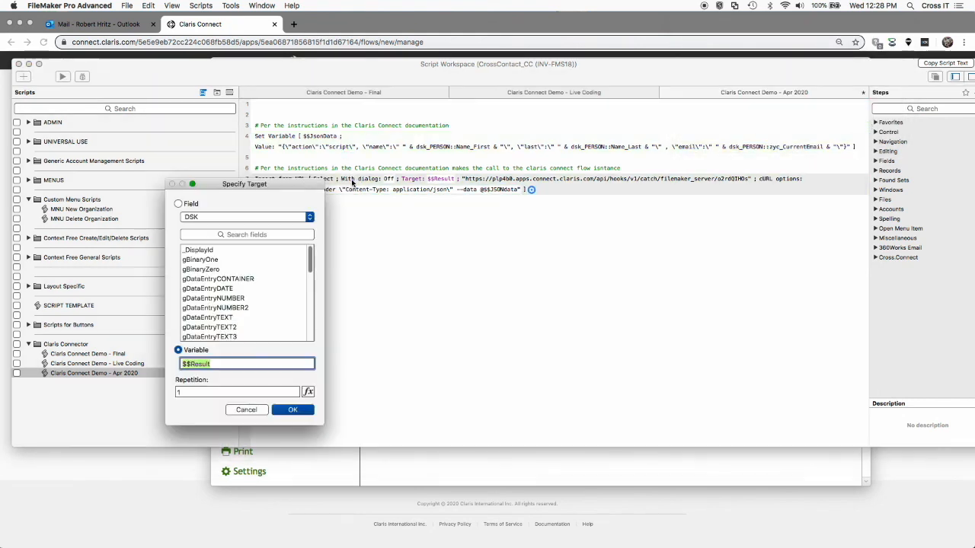
left_click(246, 410)
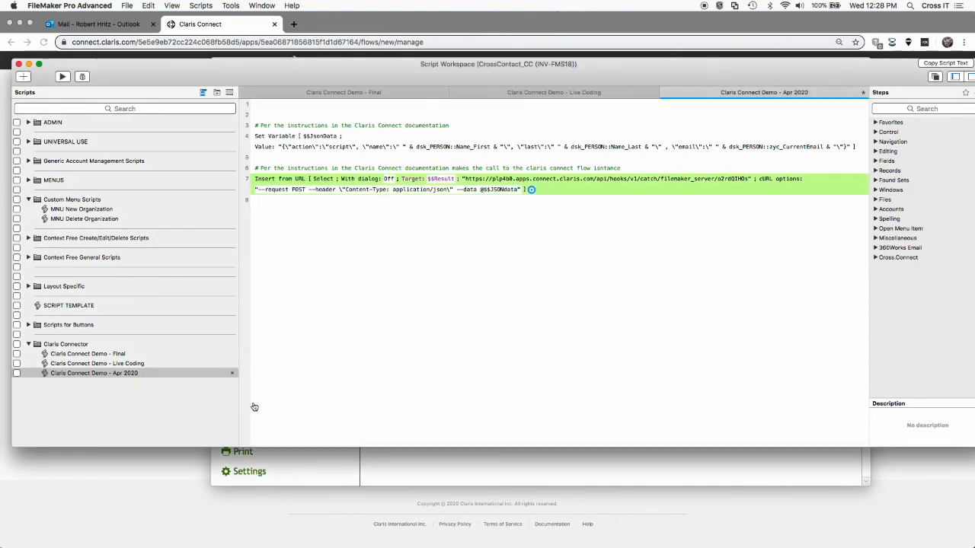
left_click(531, 190)
left_click(560, 241)
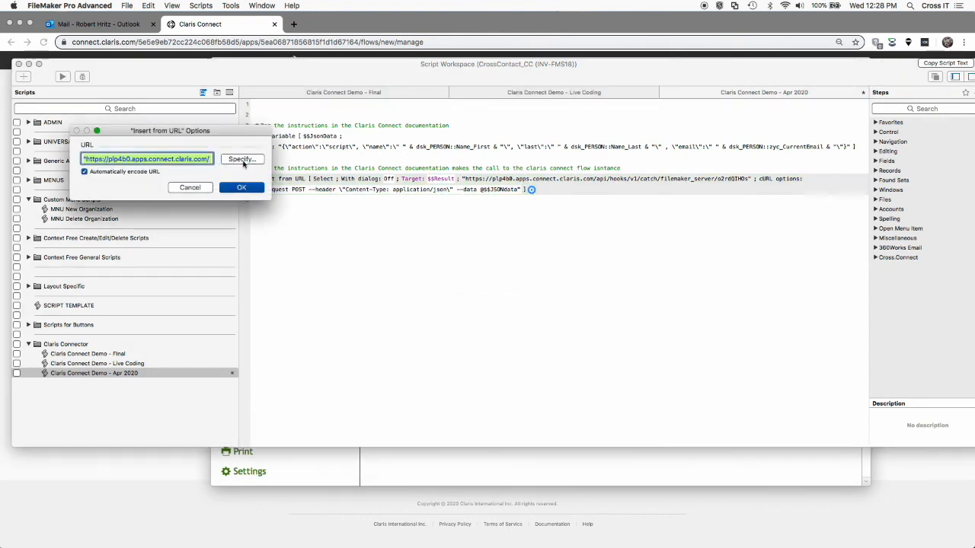
left_click(204, 187)
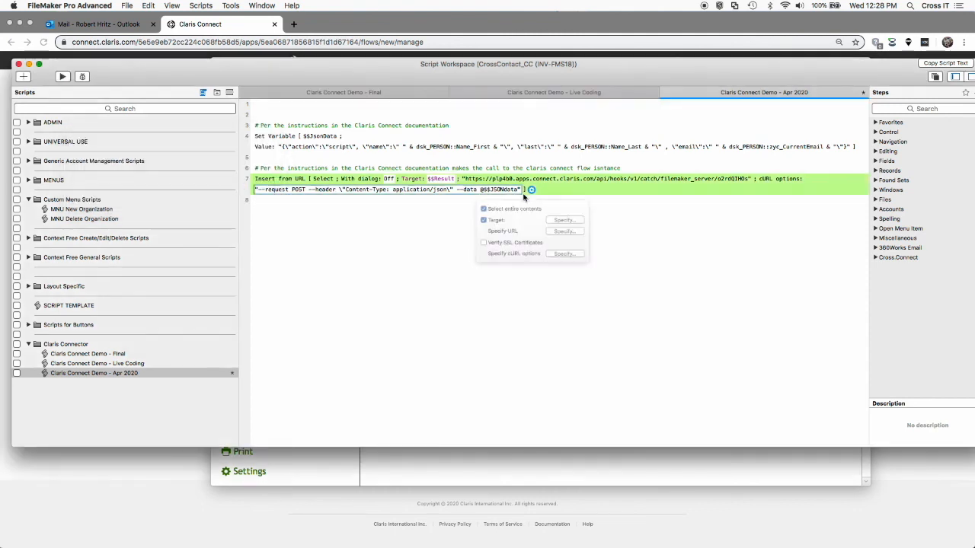
Compare the Insert from URL step's cURL options with instruction 5 on the Claris Connect Script Trigger page, leaving them unchanged
left_click(188, 16)
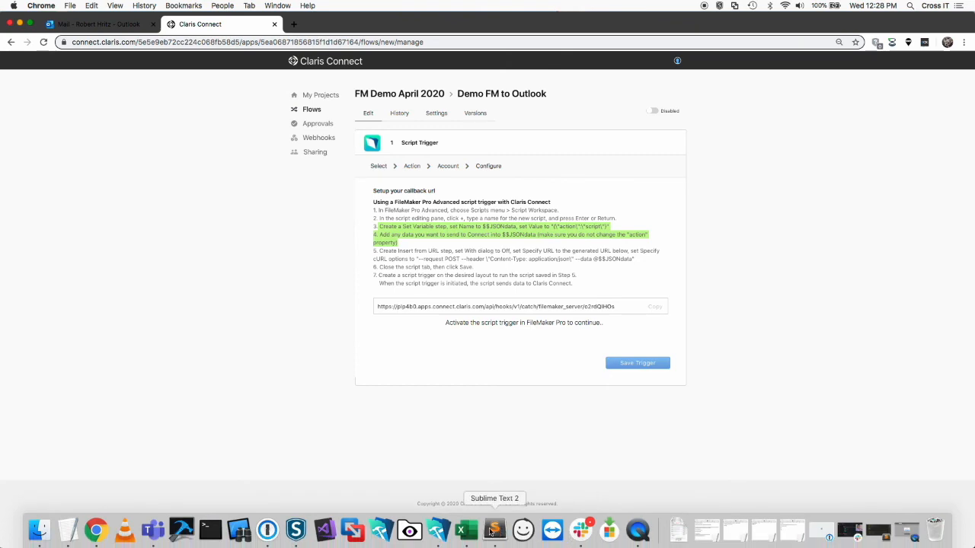
left_click(436, 530)
left_click(531, 190)
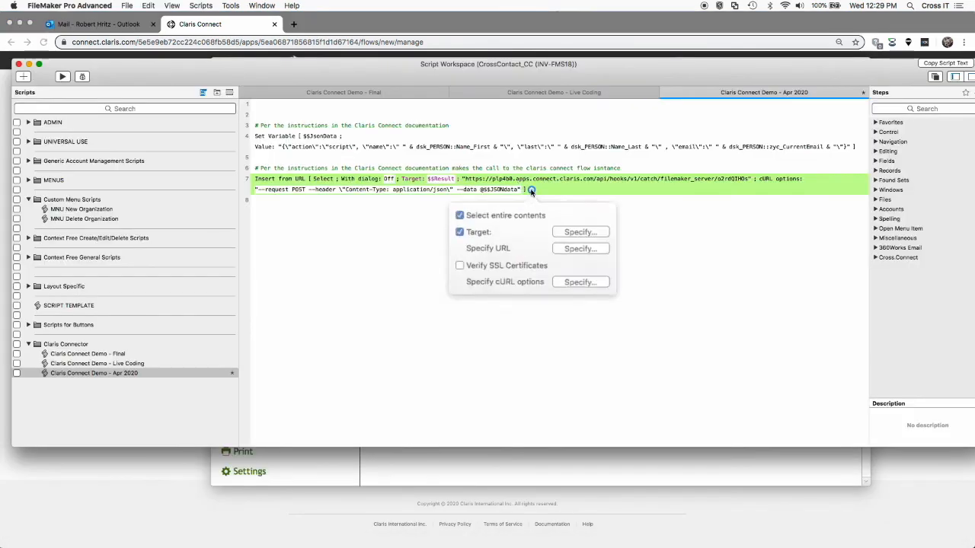
left_click(572, 268)
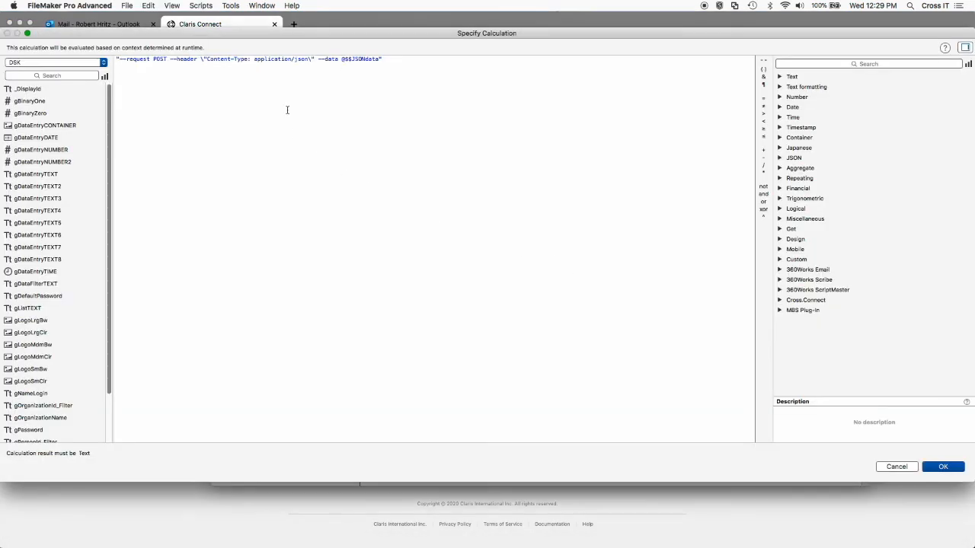
left_click_drag(221, 35, 270, 118)
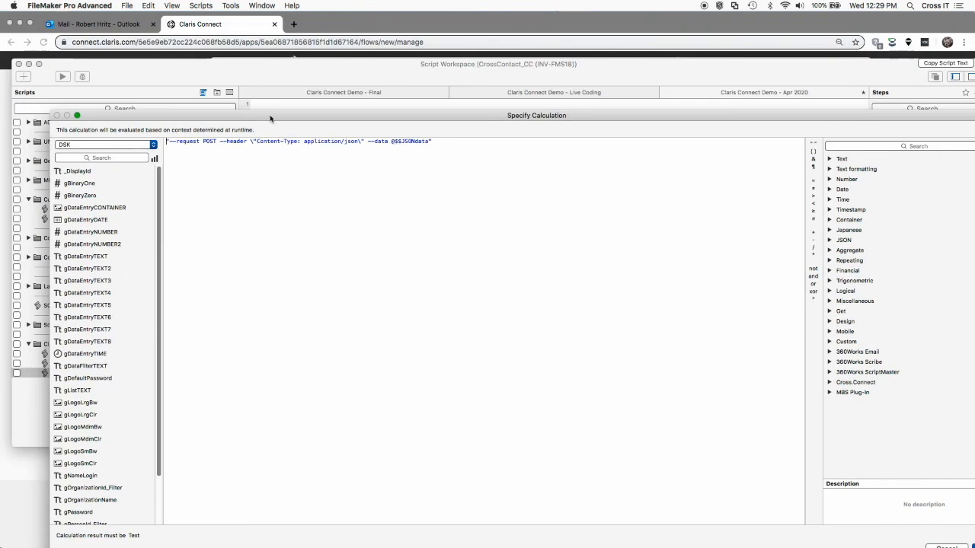
left_click(229, 31)
left_click_drag(444, 246, 420, 262)
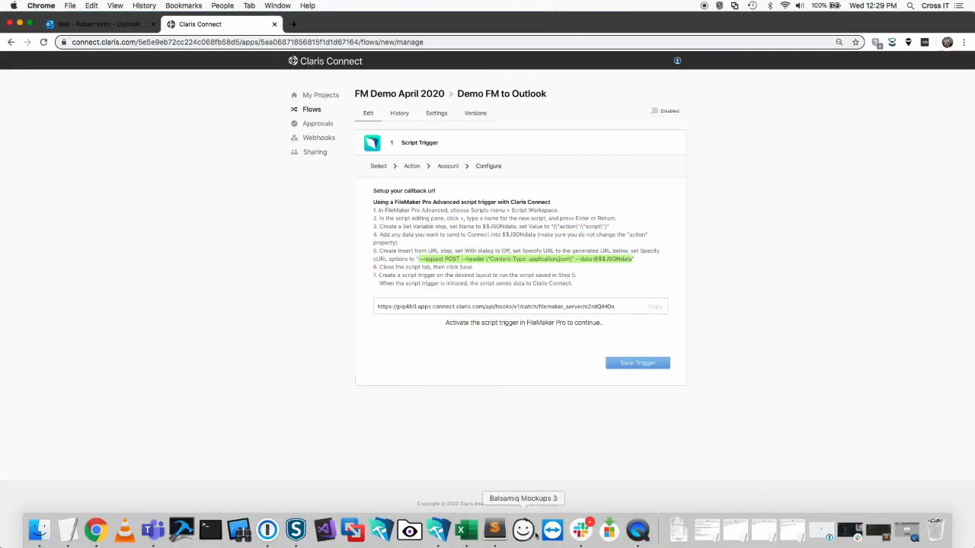
left_click(424, 534)
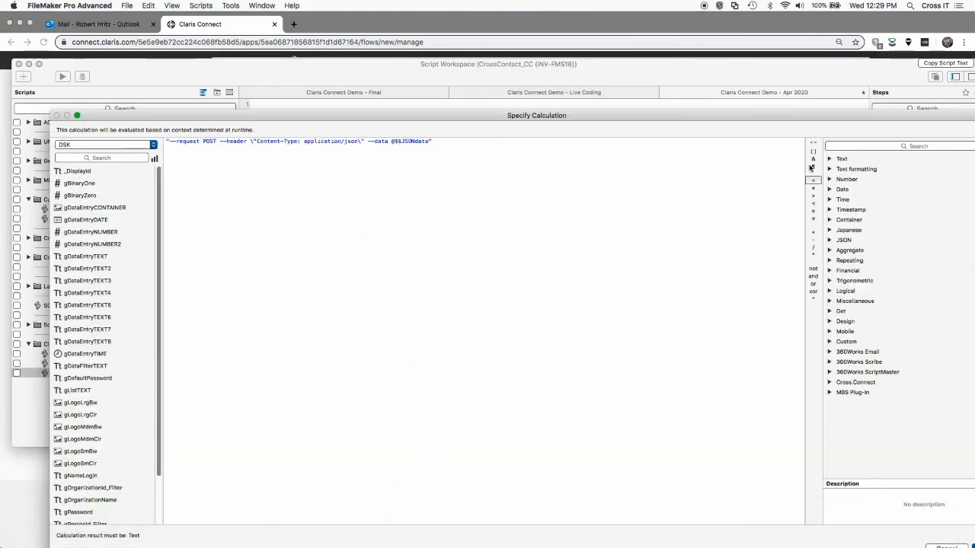
left_click_drag(793, 117, 713, 18)
left_click(911, 450)
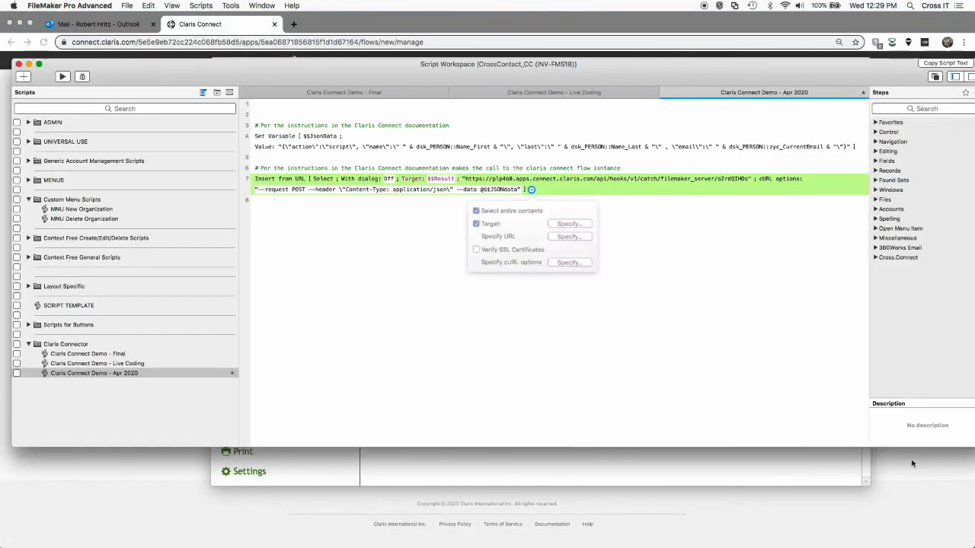
Add an Exit Script step below a blank line at the end of the "Claris Connect Demo - Apr 2020" script
left_click(340, 199)
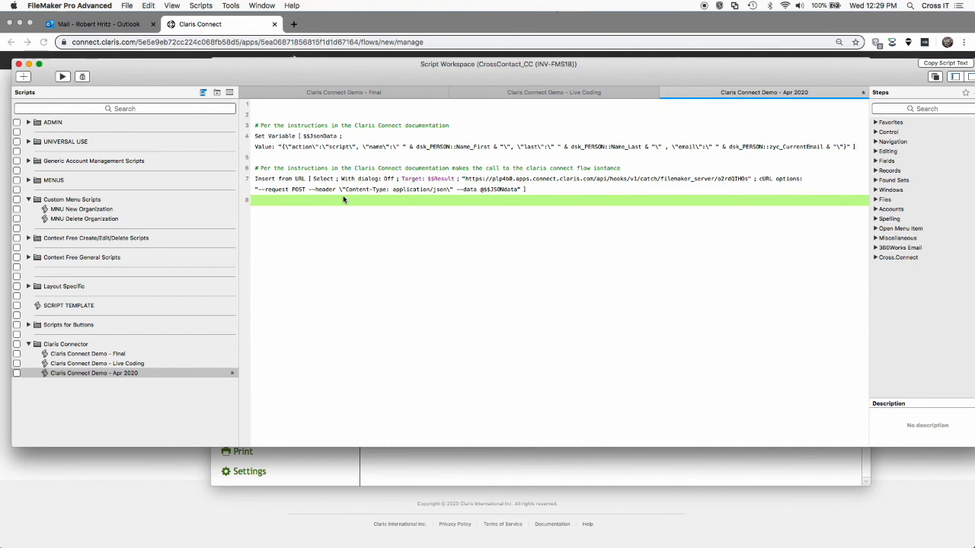
type("exit")
key("Down")
key("Down")
key("Return")
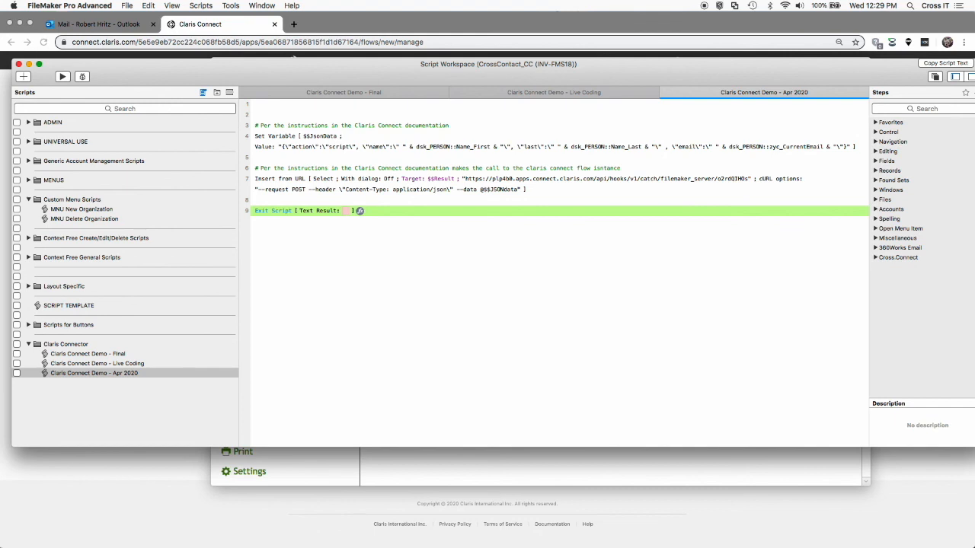
Check the waiting Script Trigger page in Claris Connect, and review the contact fields in FileMaker's Set Variable calculation
left_click(250, 30)
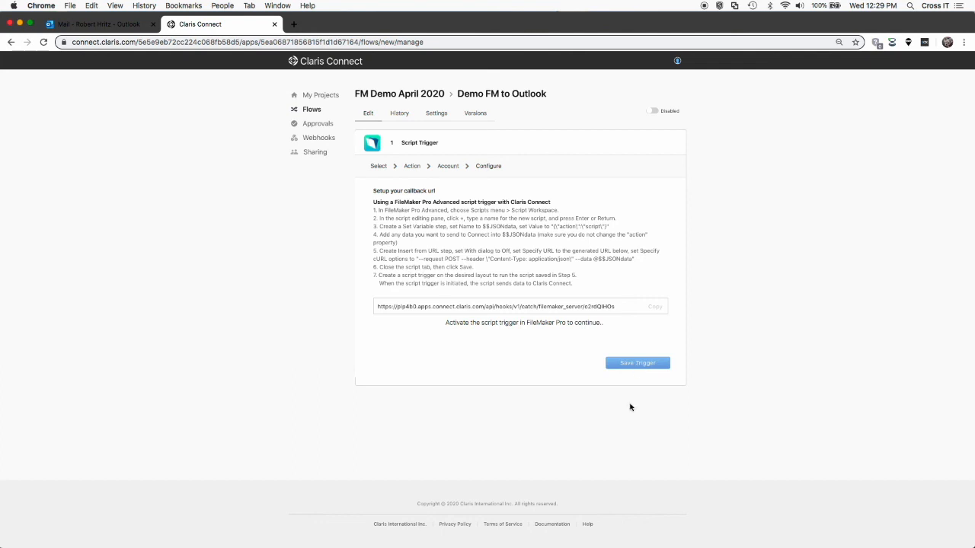
left_click(440, 533)
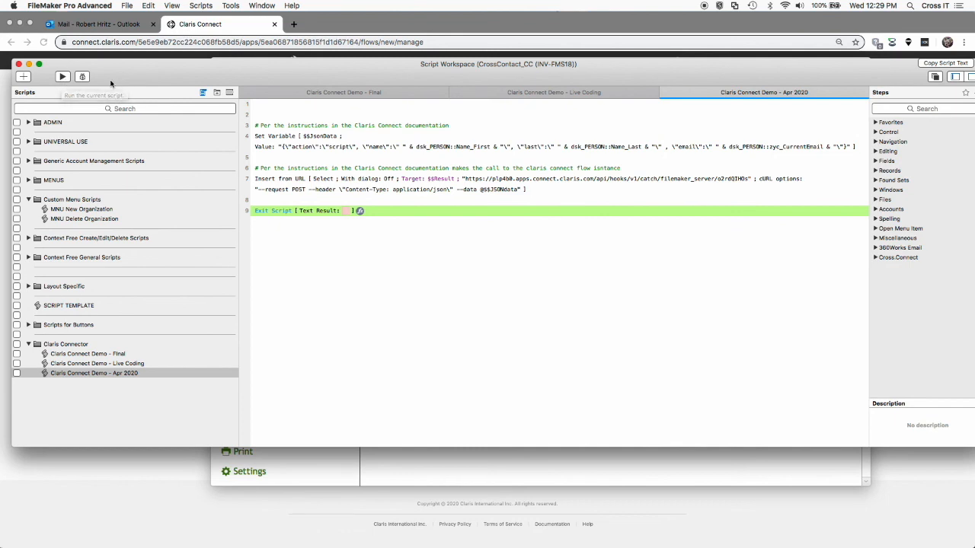
double_click(533, 148)
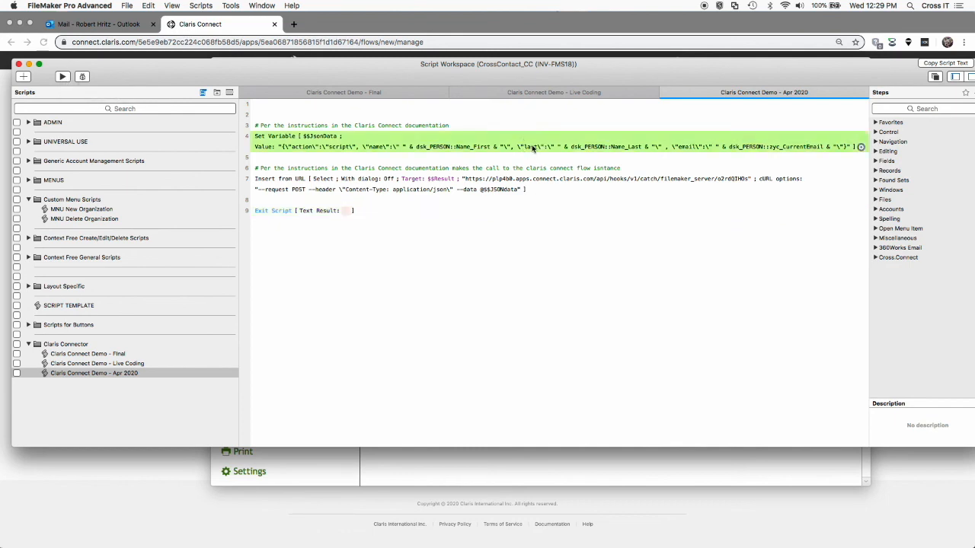
left_click(864, 82)
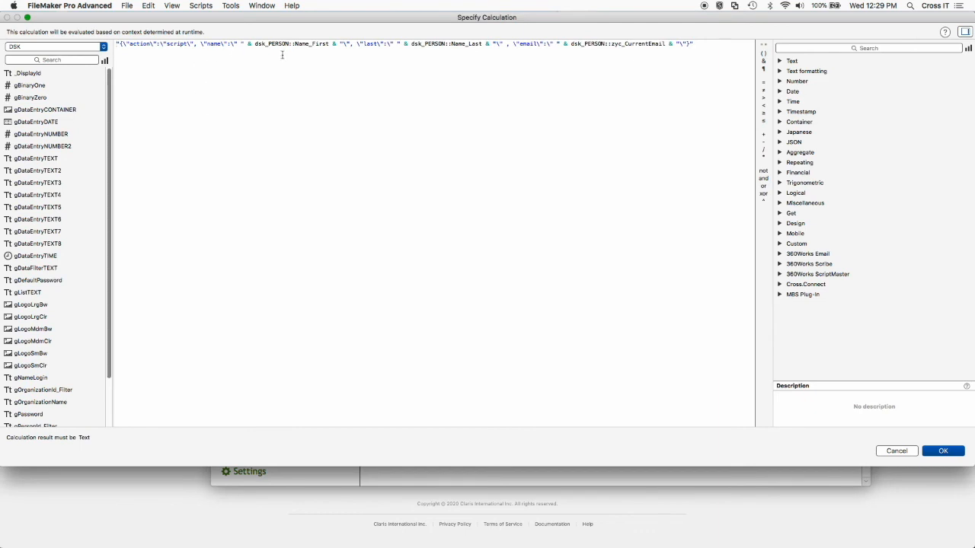
left_click_drag(202, 43, 655, 48)
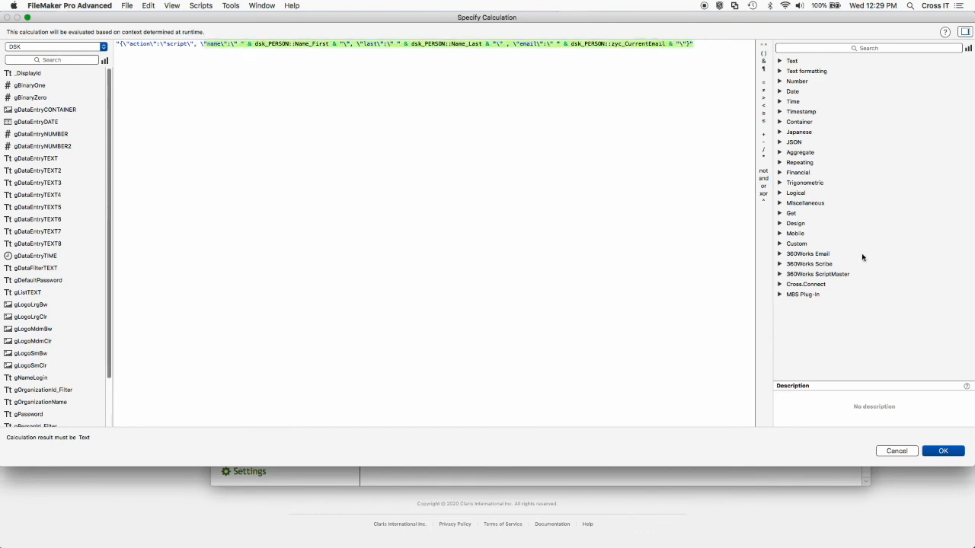
left_click(946, 452)
left_click(868, 123)
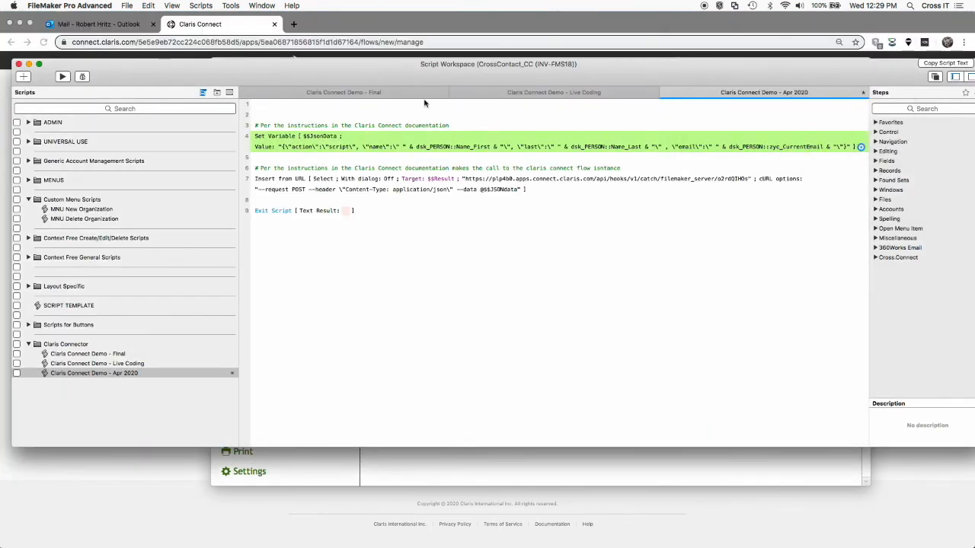
Save the "Claris Connect Demo - Apr 2020" script and run it
key("super+s")
left_click(62, 76)
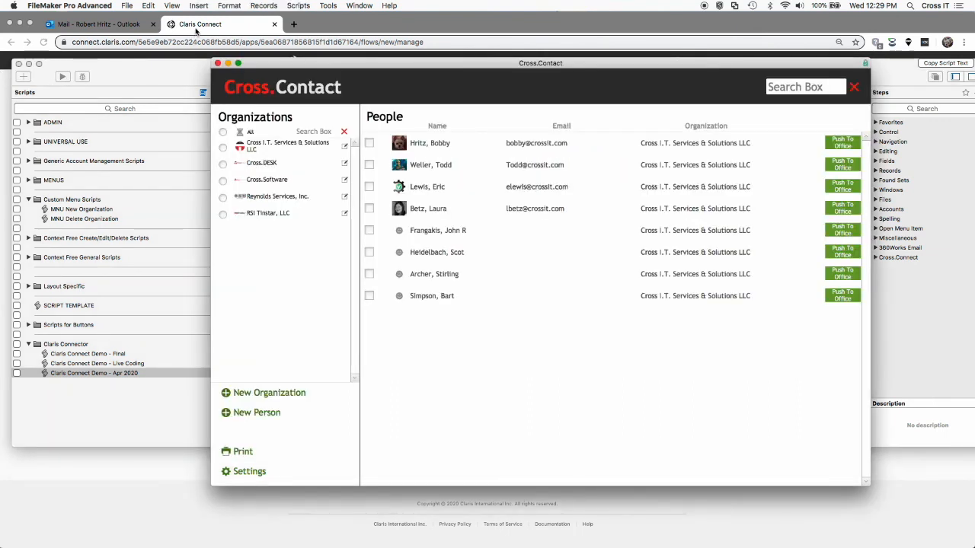
Check the target variable of the Insert from URL step in the "Claris Connect Demo - Apr 2020" script, leaving it unchanged
left_click(328, 6)
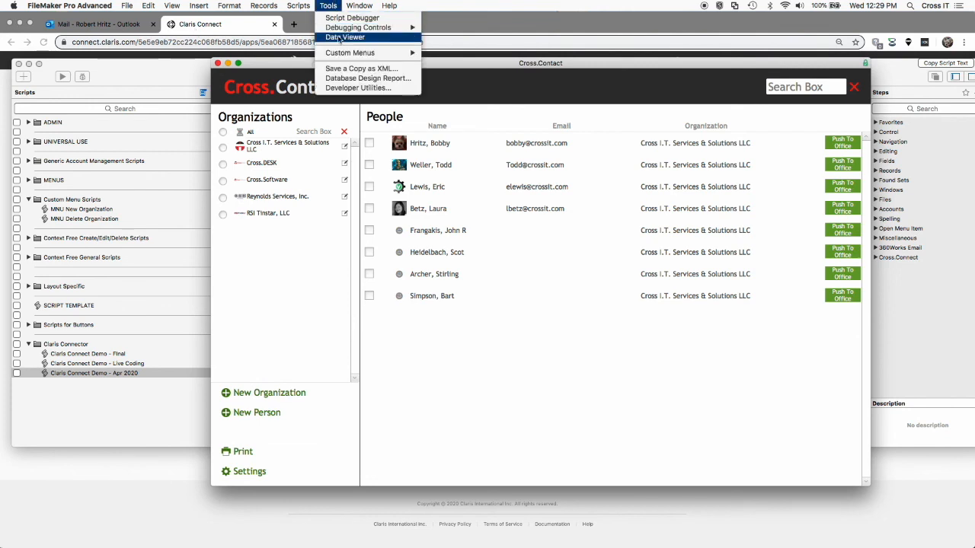
left_click(167, 64)
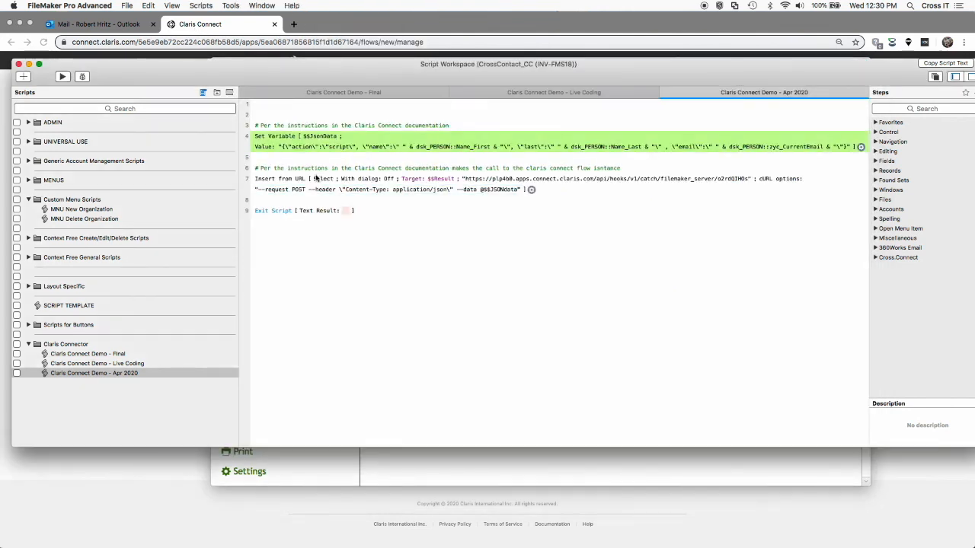
double_click(282, 185)
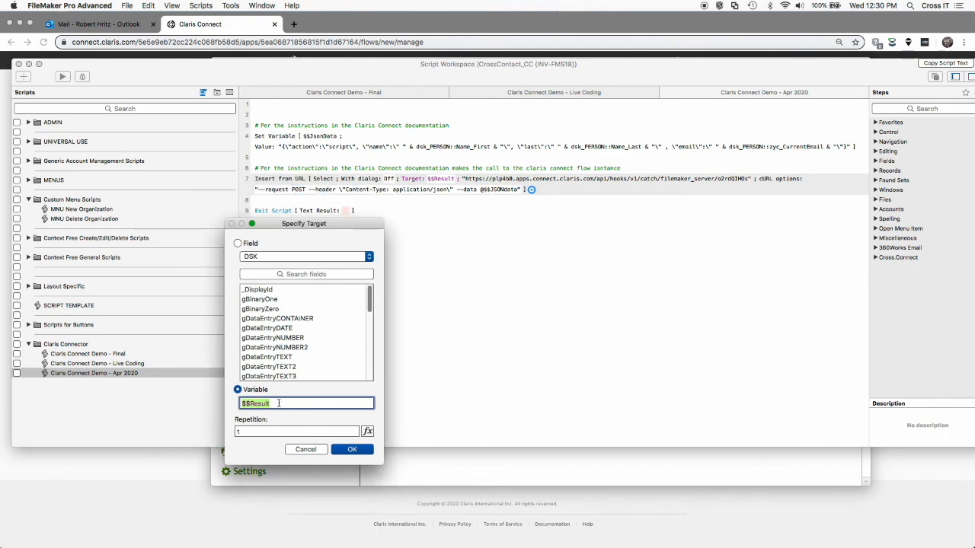
left_click(297, 450)
Inspect the value of the $$Result variable in the Data Viewer, and close the viewer
left_click(228, 6)
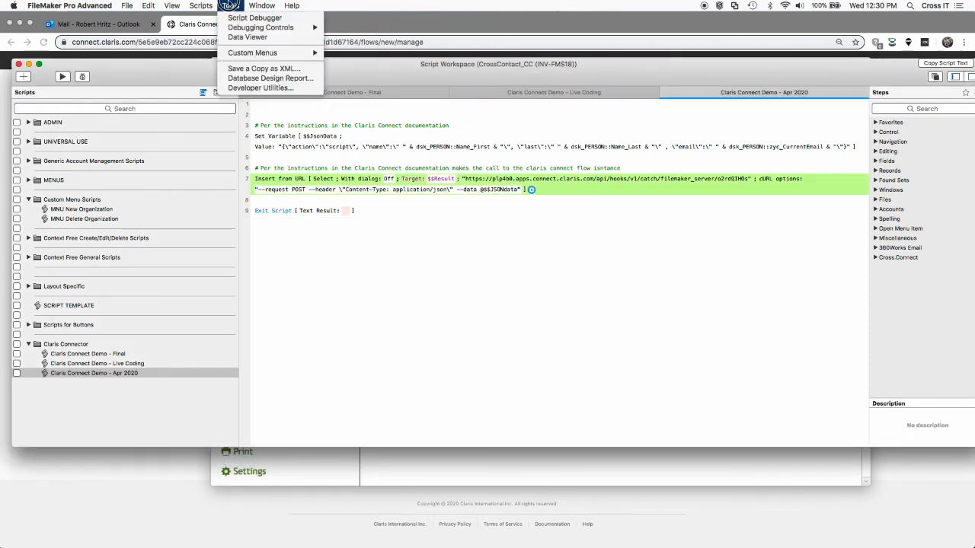
left_click(256, 40)
left_click(398, 32)
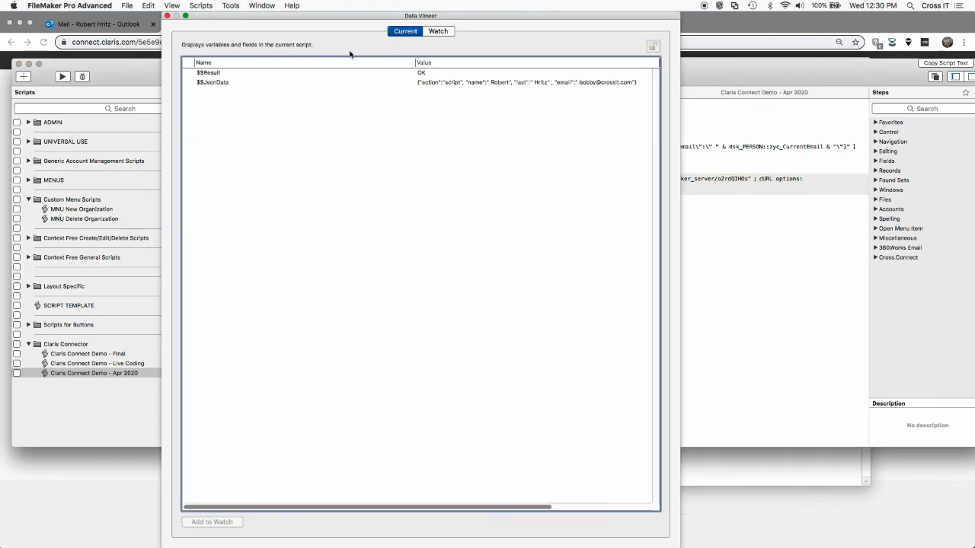
double_click(229, 74)
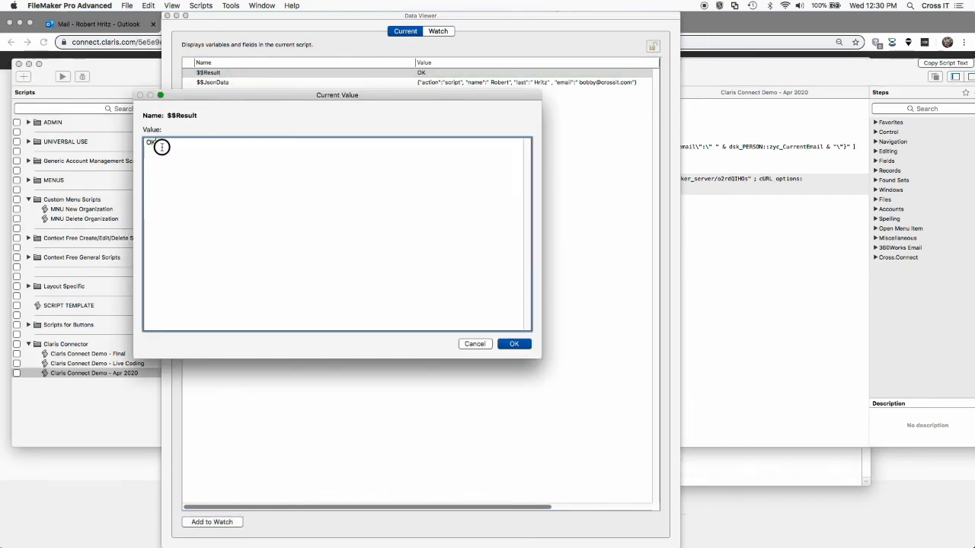
left_click(513, 344)
left_click(168, 16)
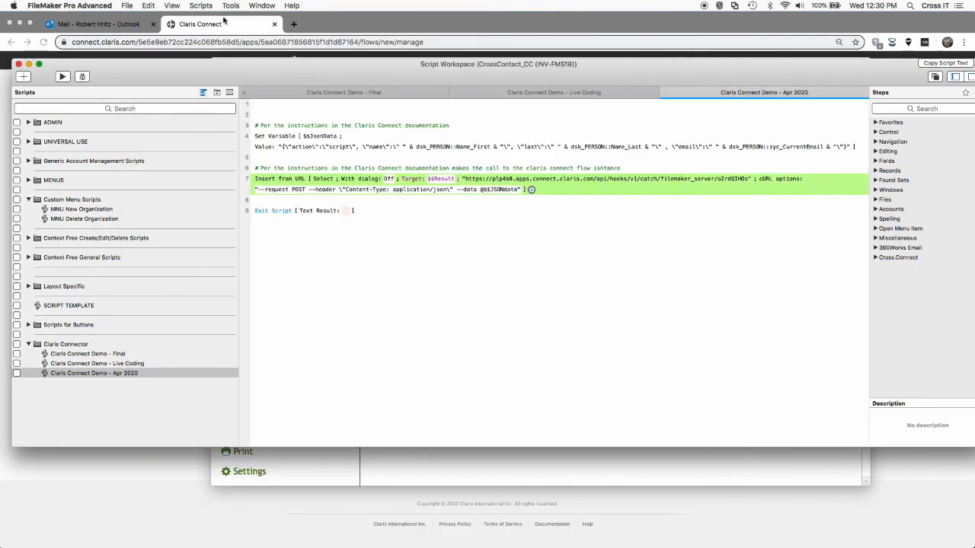
Switch to Claris Connect in Chrome, check the connection status under the callback URL, and save the Script Trigger
left_click(218, 31)
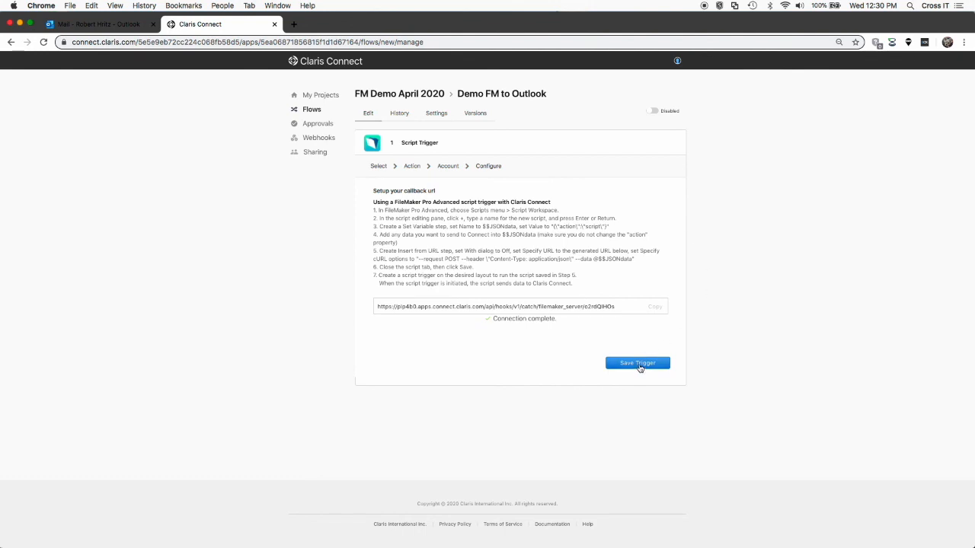
left_click_drag(564, 316, 488, 325)
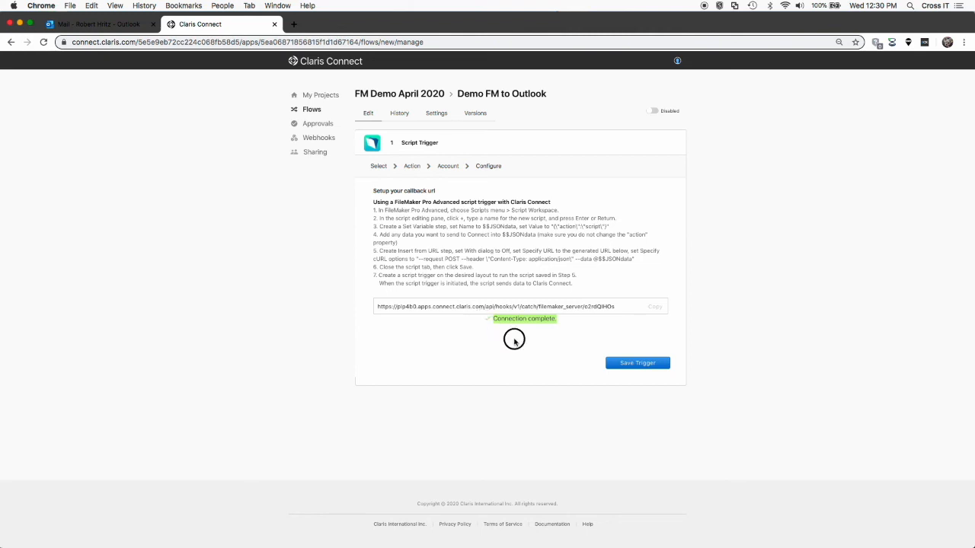
left_click(515, 344)
left_click(632, 368)
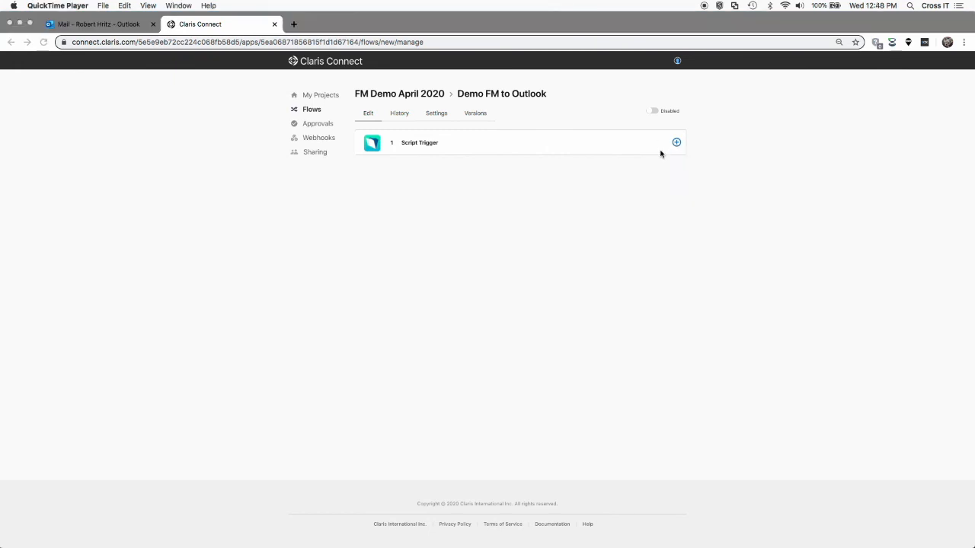
Add a new action after the Script Trigger in the Demo FM to Outlook flow
left_click(508, 97)
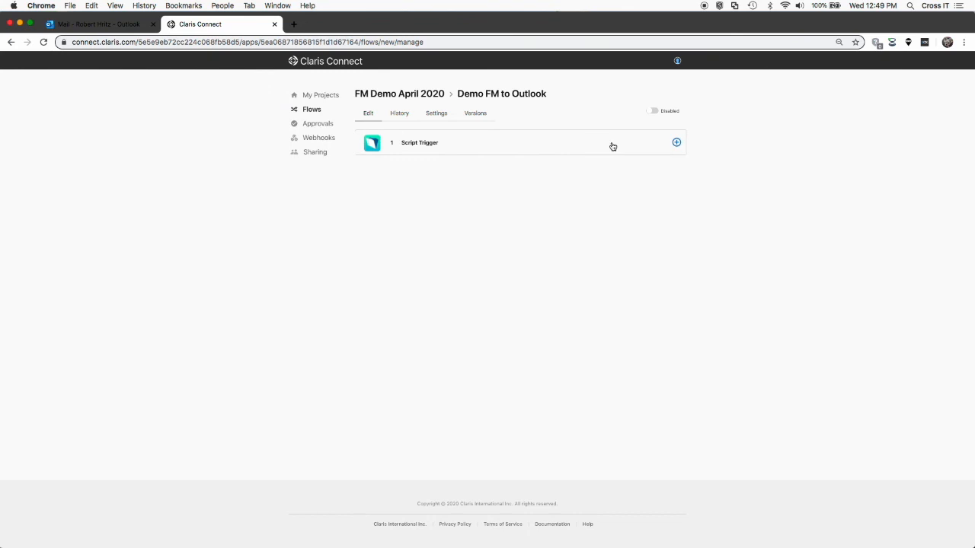
left_click(676, 143)
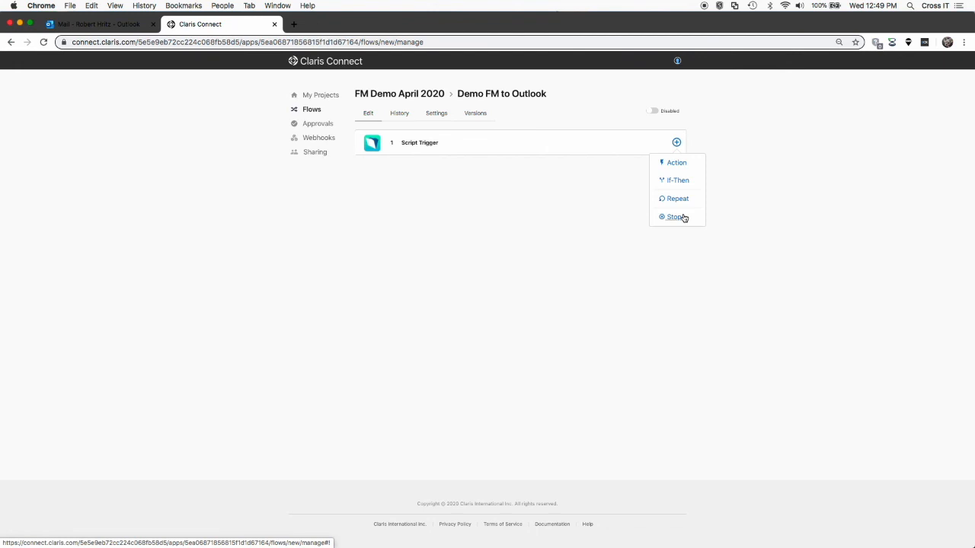
left_click(676, 163)
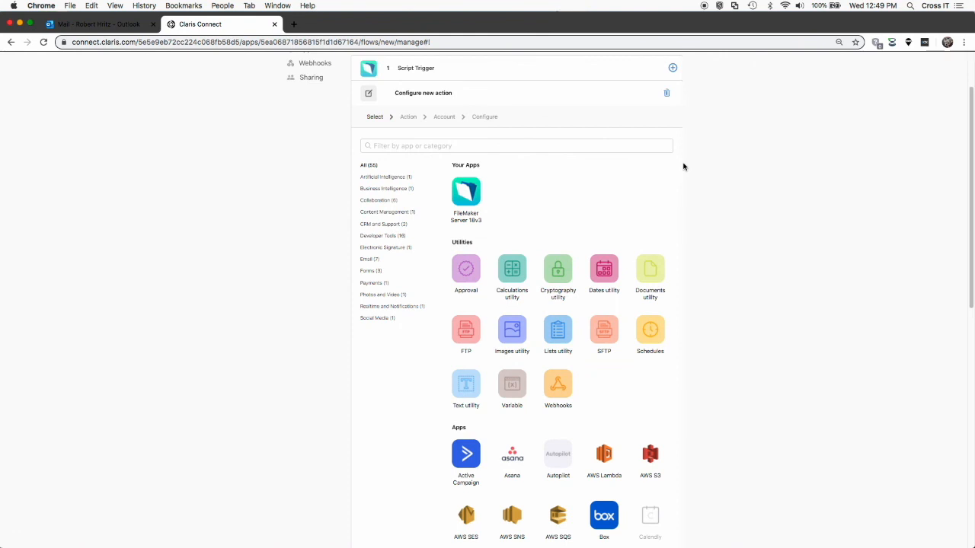
Look through the list of your apps, utilities and third-party apps available for the new action
scroll(472, 228, "up", 3)
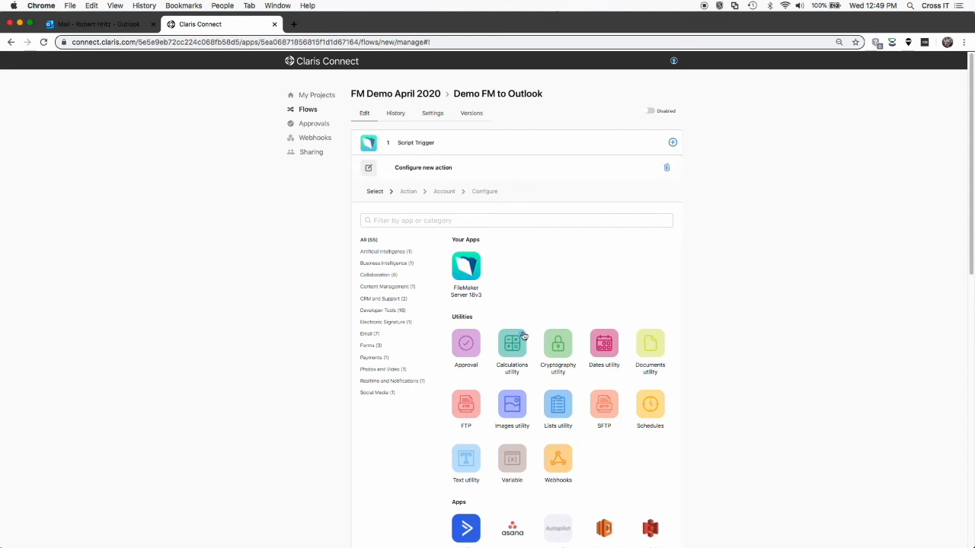
scroll(525, 337, "down", 3)
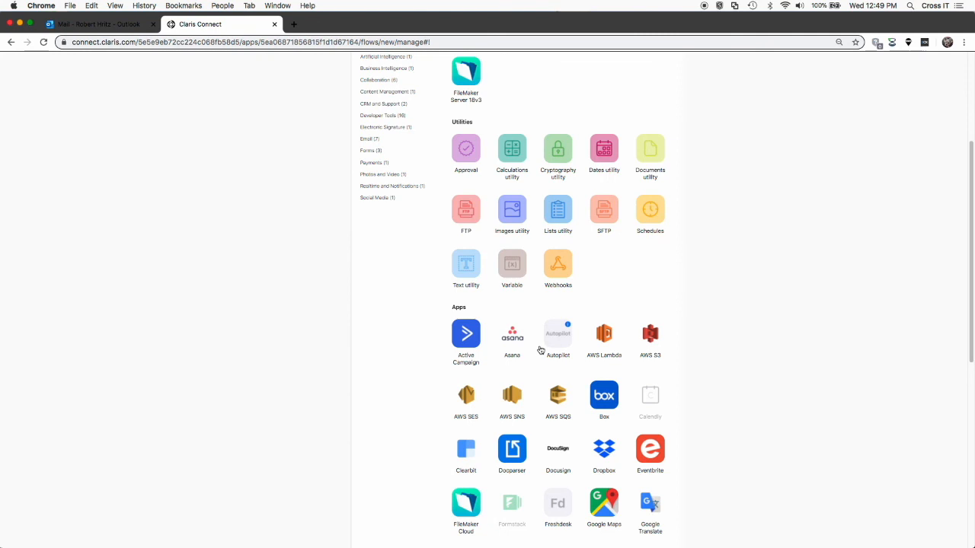
scroll(540, 349, "up", 3)
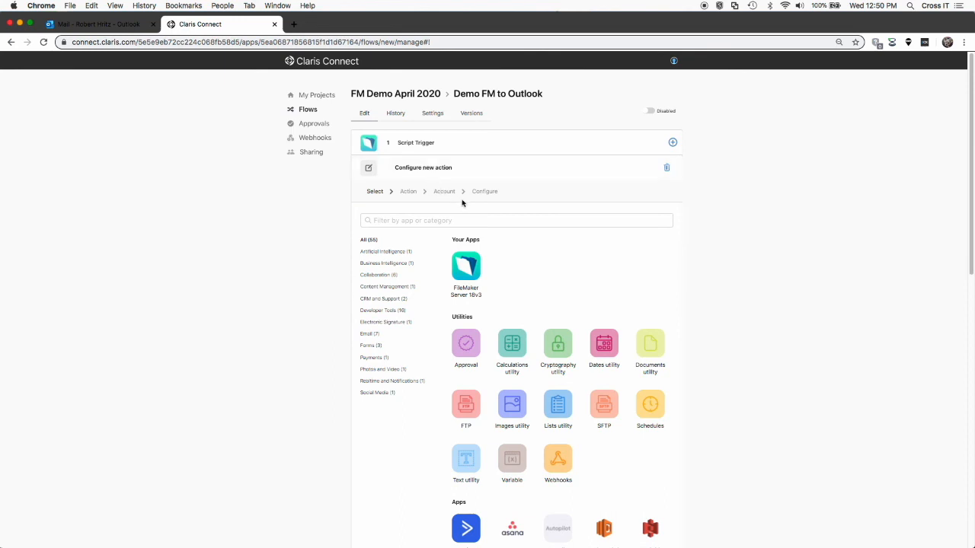
scroll(473, 275, "down", 1)
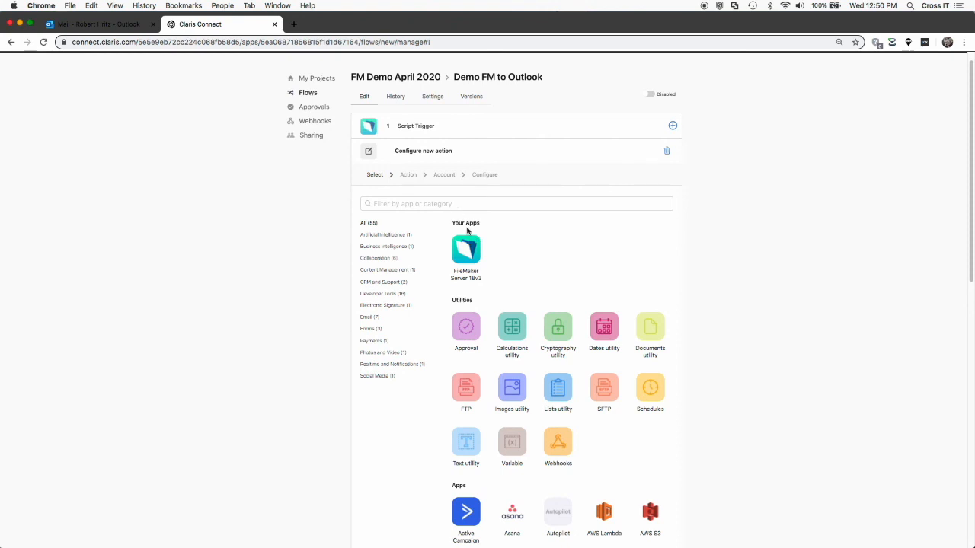
left_click_drag(481, 223, 455, 222)
scroll(474, 261, "down", 10)
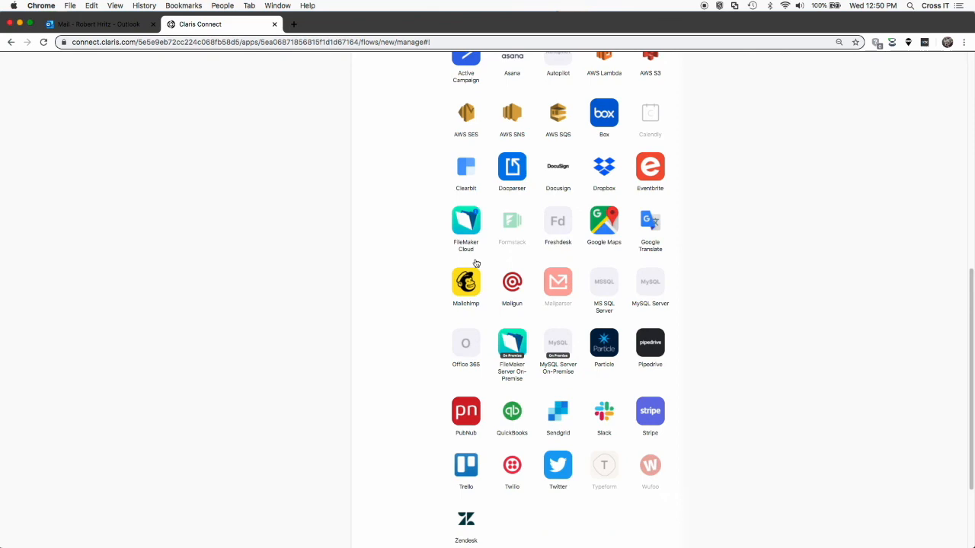
scroll(481, 292, "up", 6)
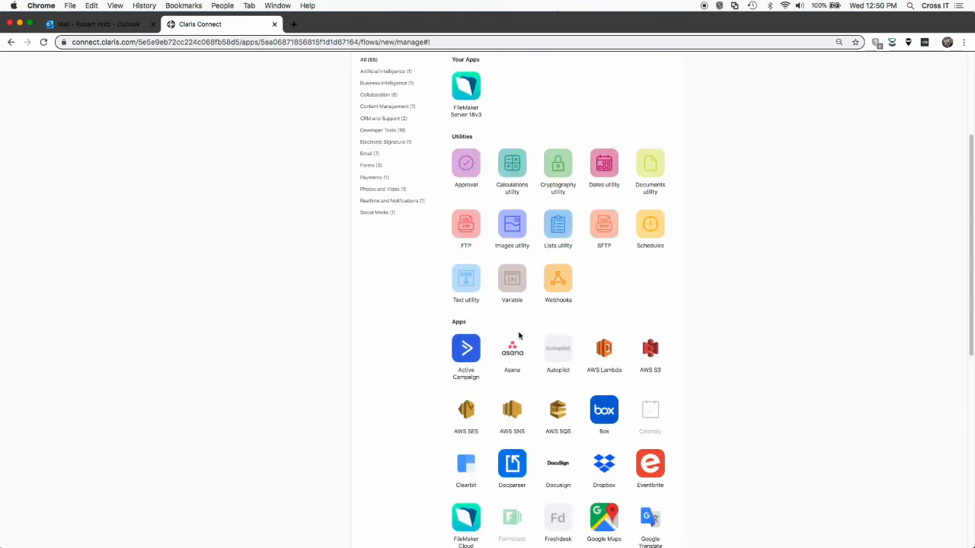
scroll(519, 333, "down", 2)
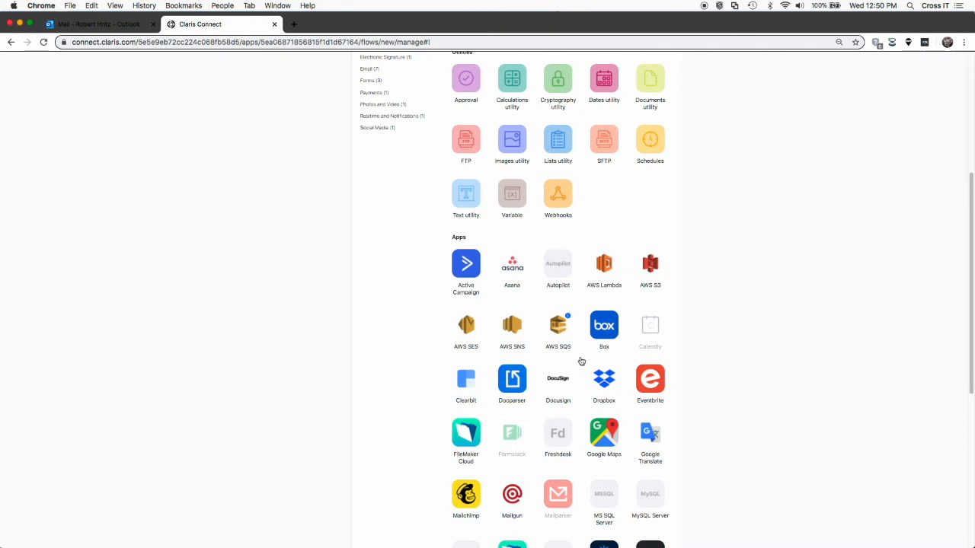
scroll(515, 422, "down", 7)
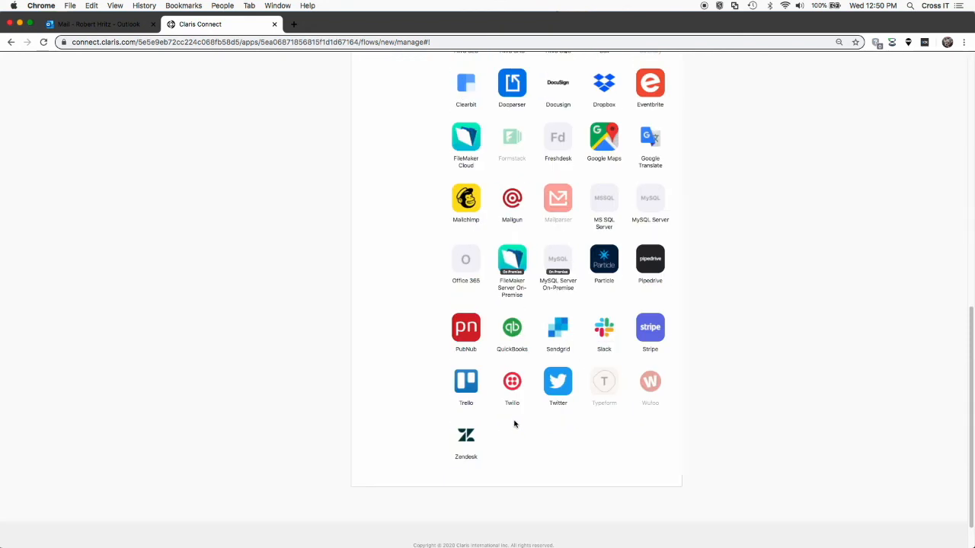
scroll(514, 423, "up", 2)
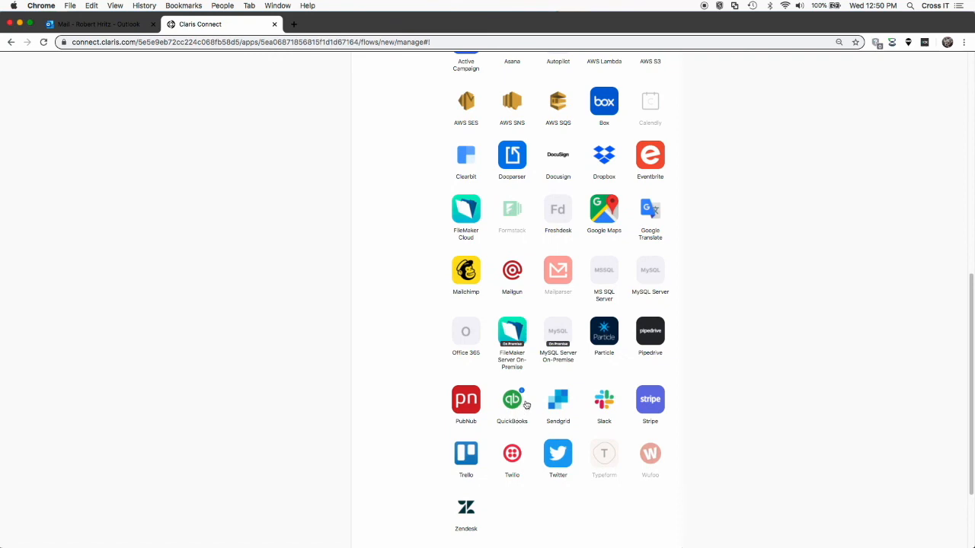
scroll(525, 406, "up", 15)
scroll(524, 406, "down", 5)
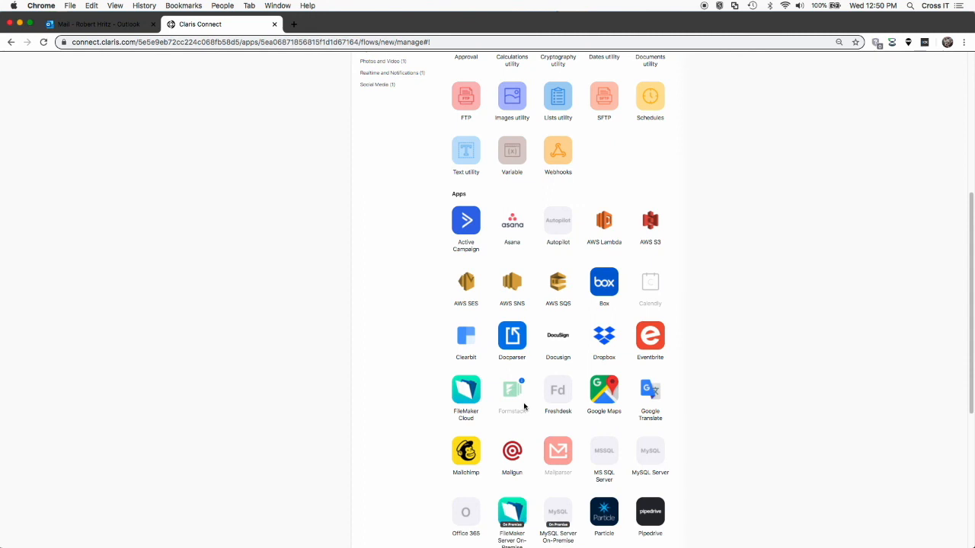
Choose Office 365 as the new action's app, review its operations, and continue with Create contact (simple)
scroll(523, 406, "down", 1)
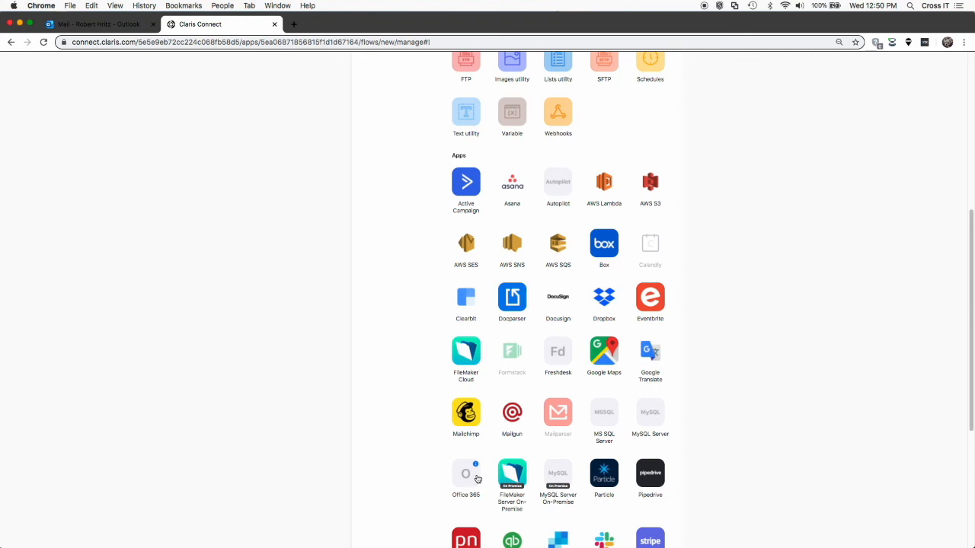
left_click(478, 478)
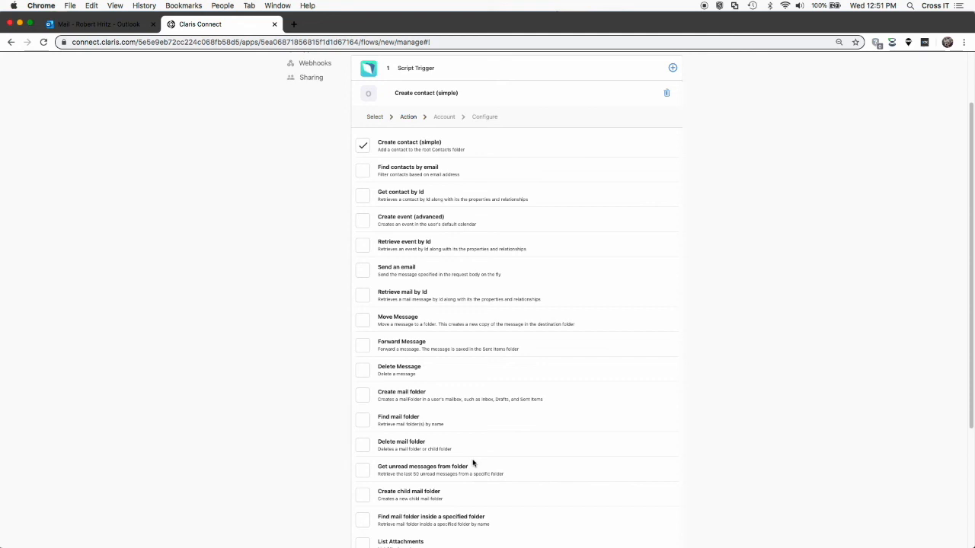
scroll(427, 387, "down", 2)
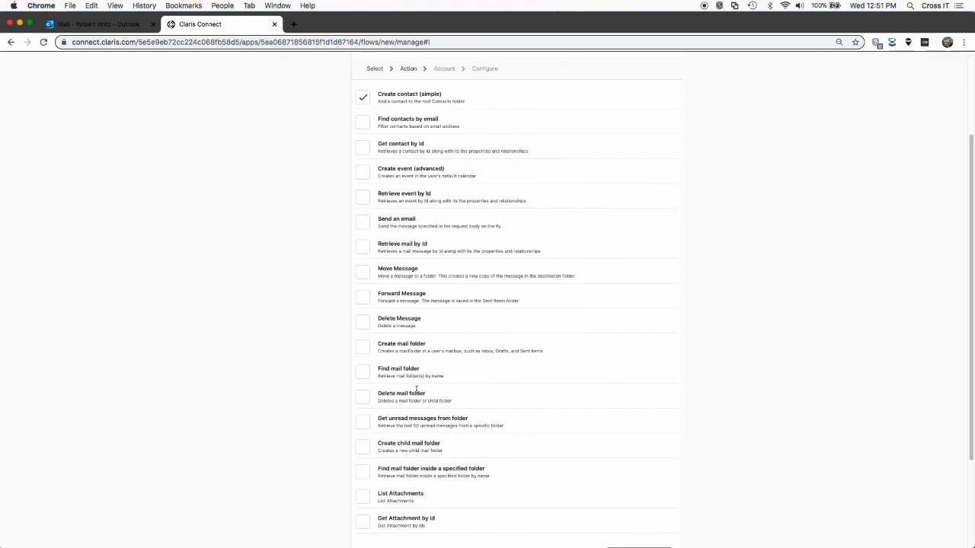
scroll(416, 369, "down", 1)
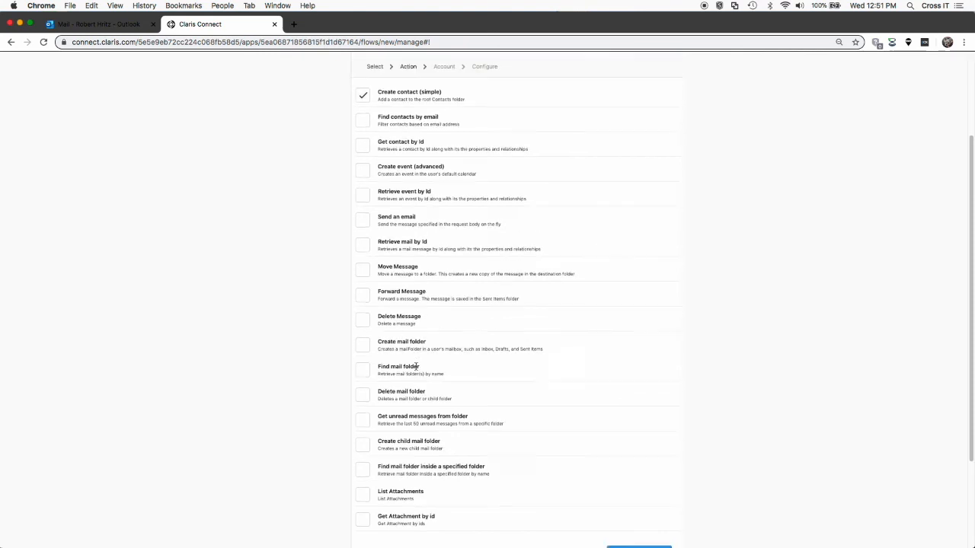
scroll(416, 368, "up", 3)
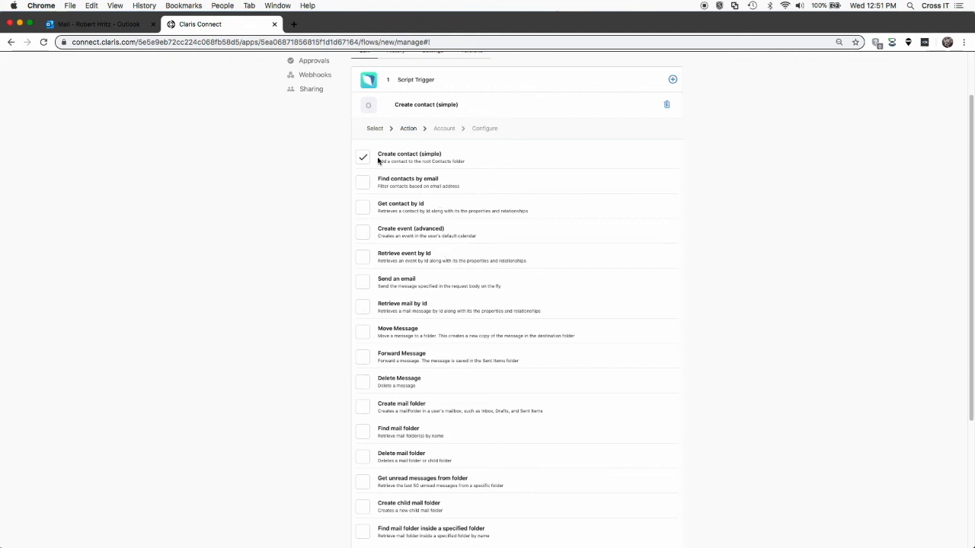
scroll(379, 159, "down", 5)
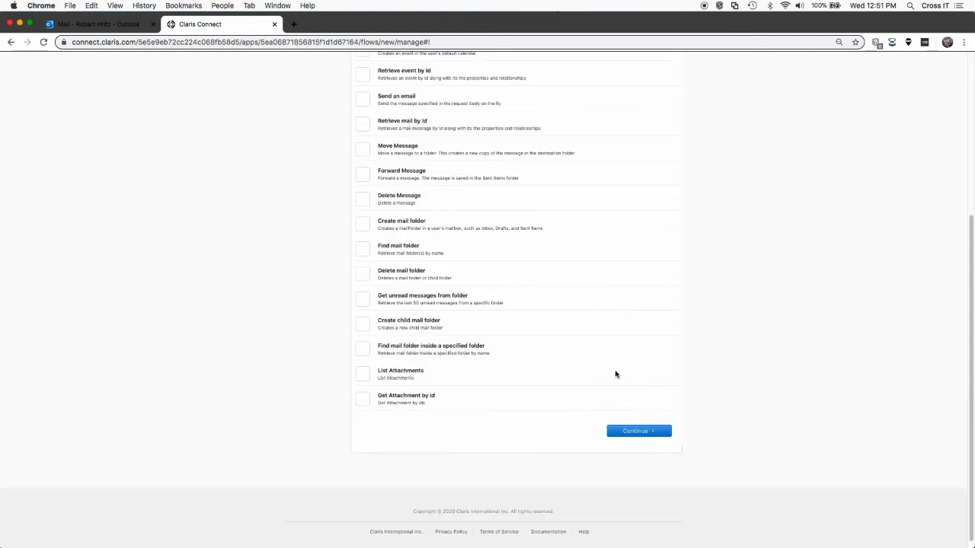
left_click(646, 435)
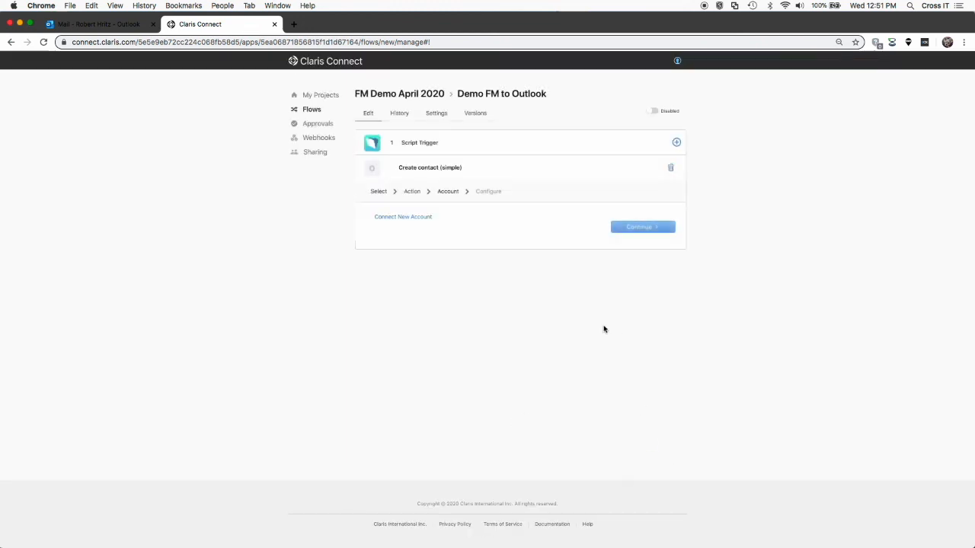
Connect a new Office 365 account through the work or school sign-in with the account password, stay signed in, and continue to the action's configuration
left_click(424, 220)
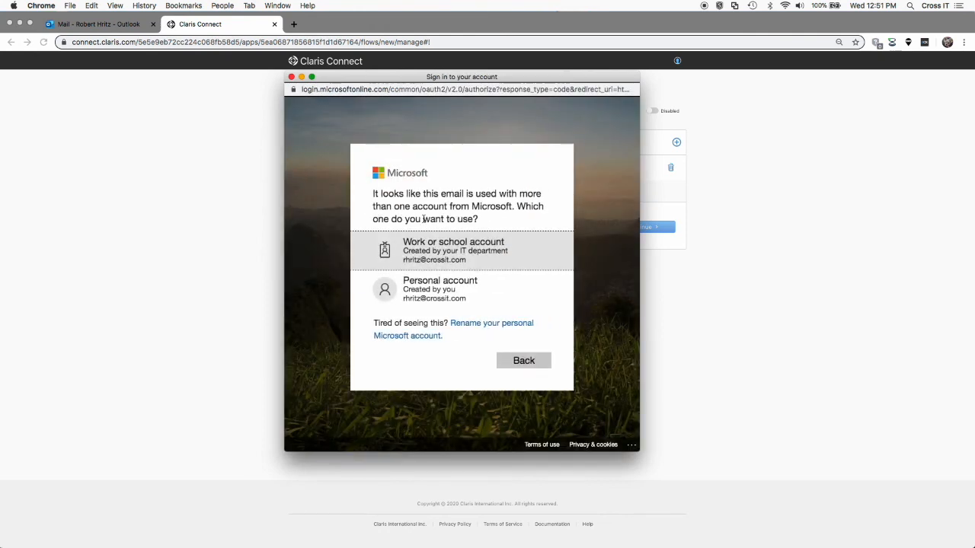
left_click(434, 261)
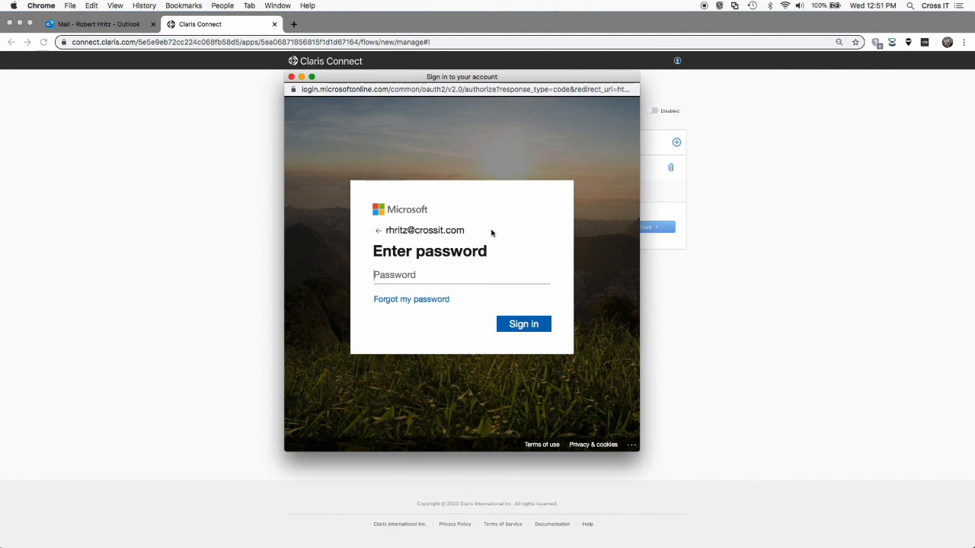
type("************")
key("Return")
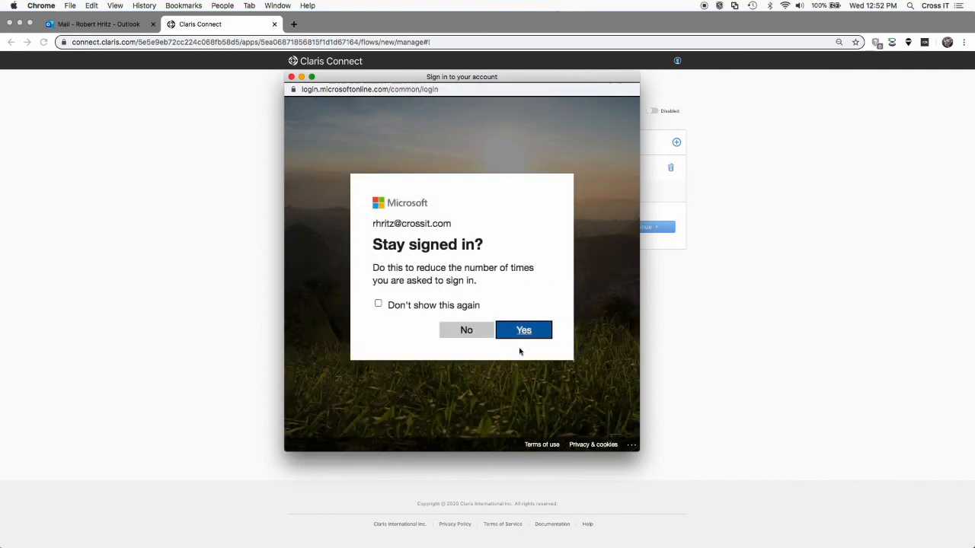
left_click(529, 338)
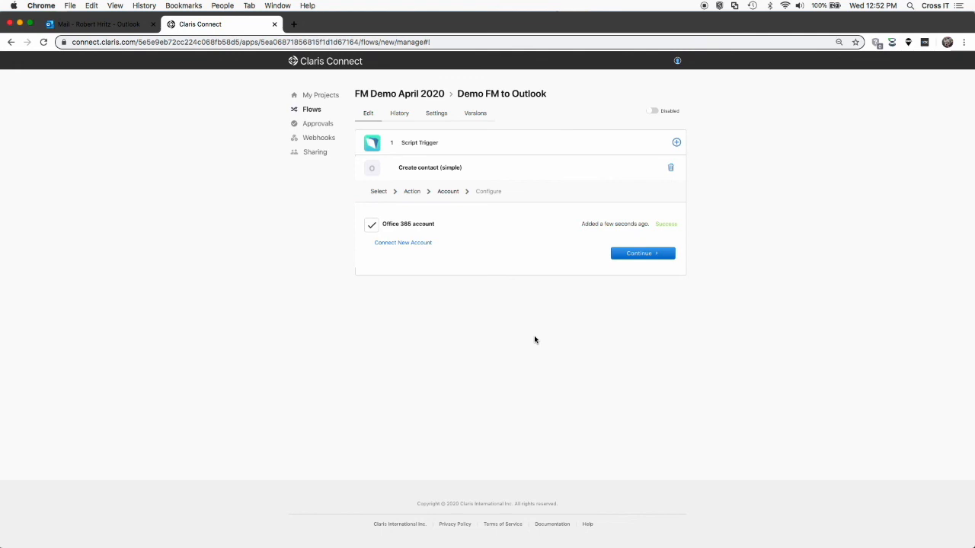
left_click(661, 259)
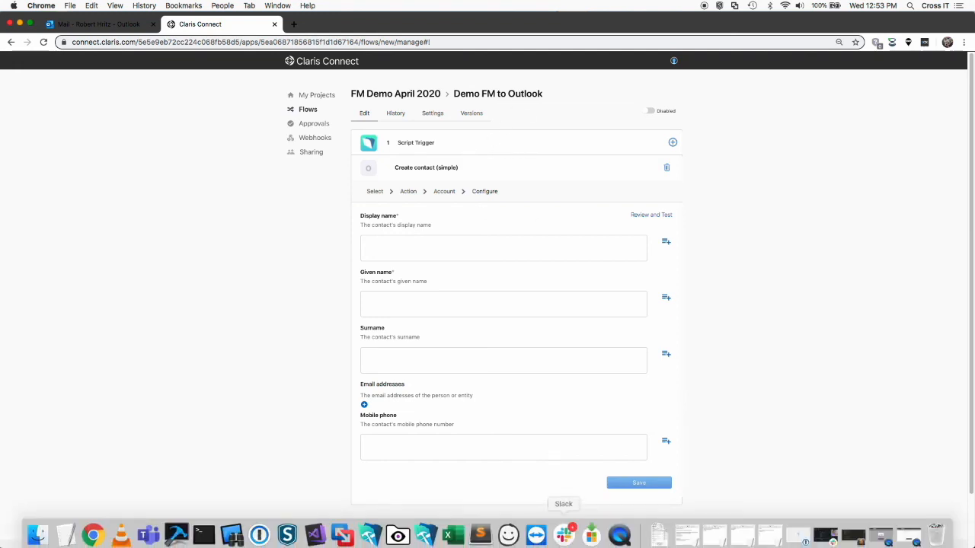
In FileMaker Pro, review the name, last and email pairs in the $$JsonData calculation of the Apr 2020 demo script, and return to Claris Connect
left_click(424, 530)
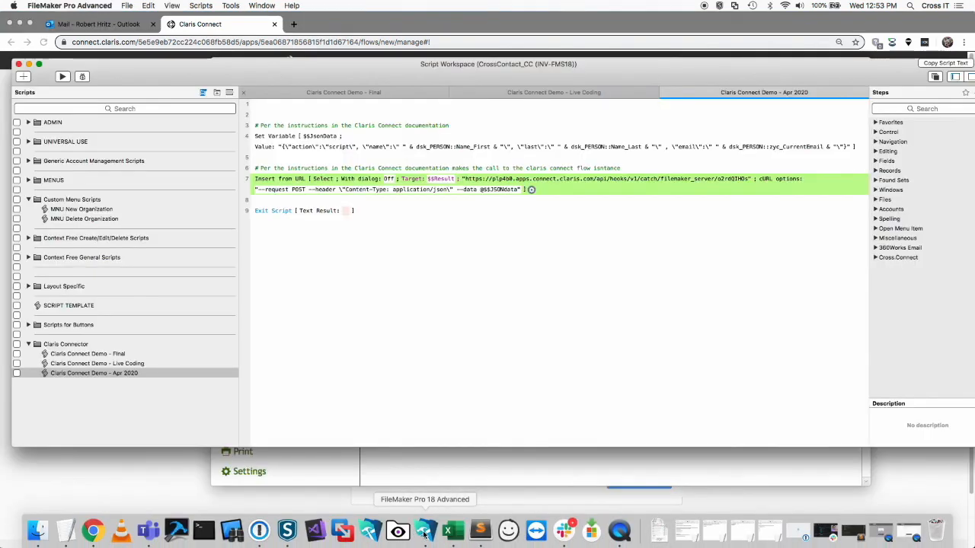
double_click(503, 146)
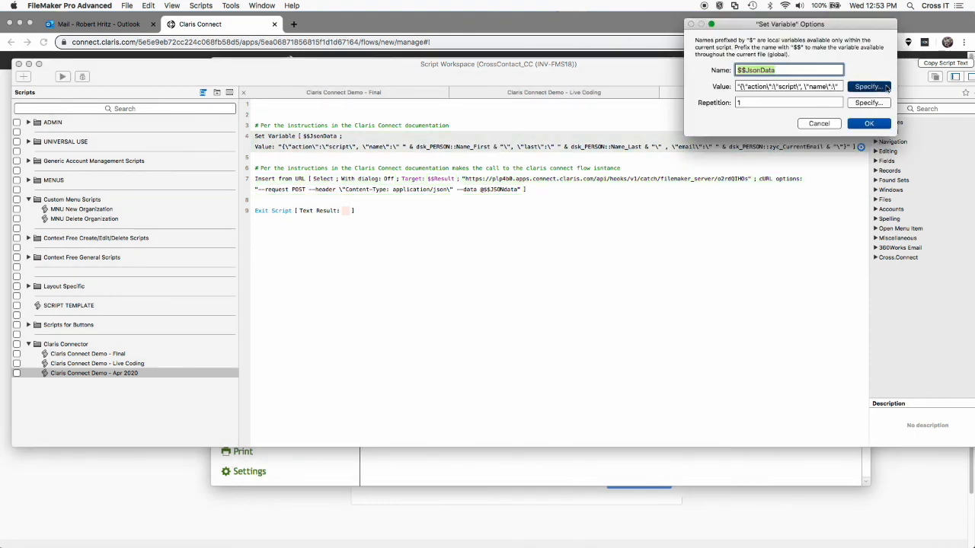
left_click(875, 86)
left_click(196, 43)
left_click_drag(197, 43, 682, 43)
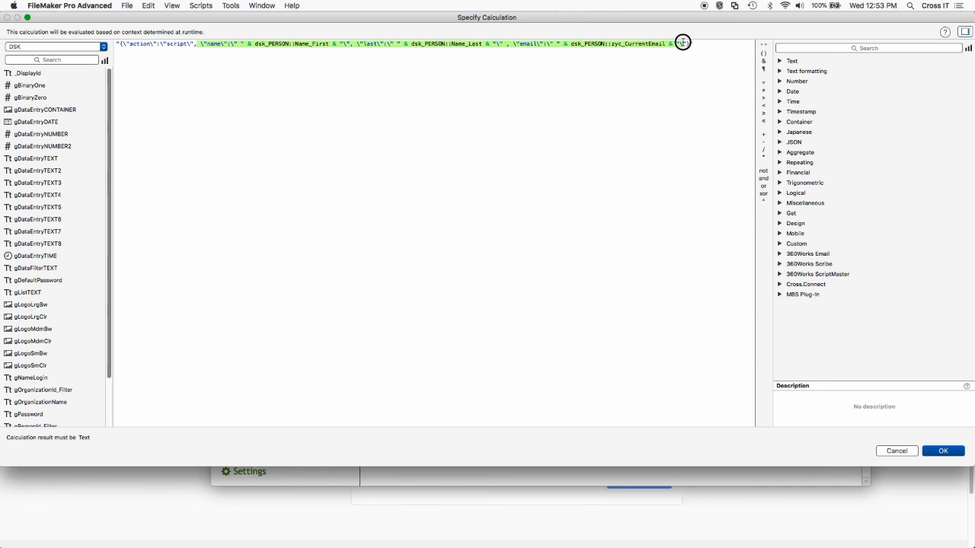
left_click(943, 452)
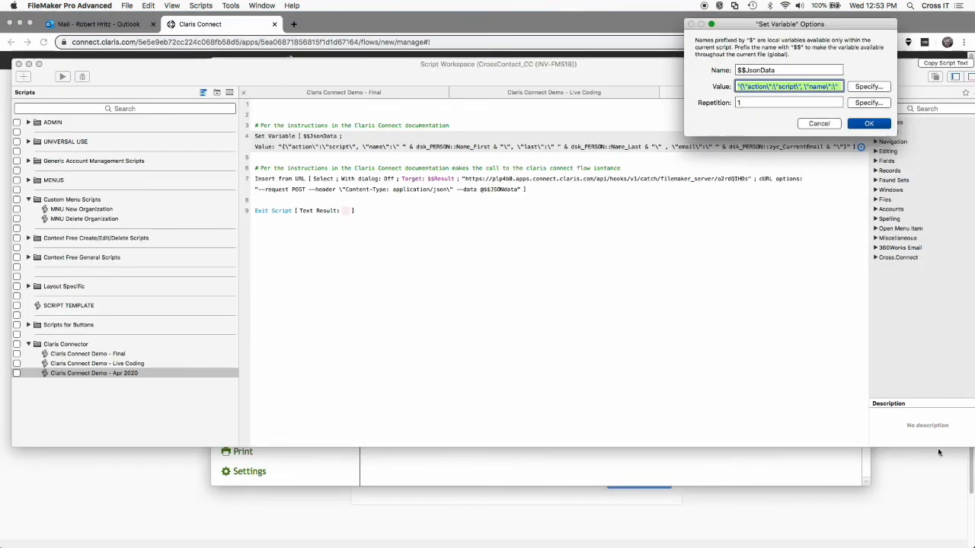
left_click(868, 123)
key("super+s")
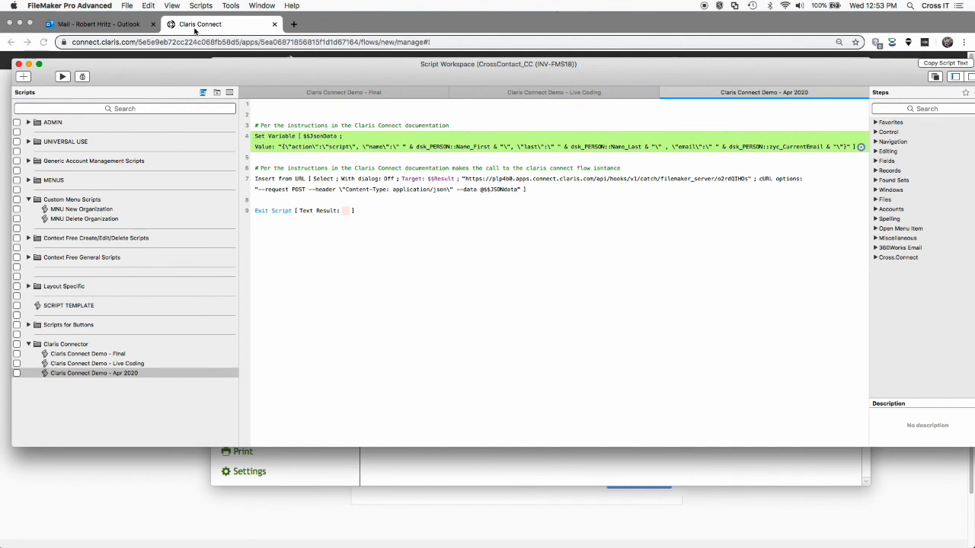
left_click(175, 28)
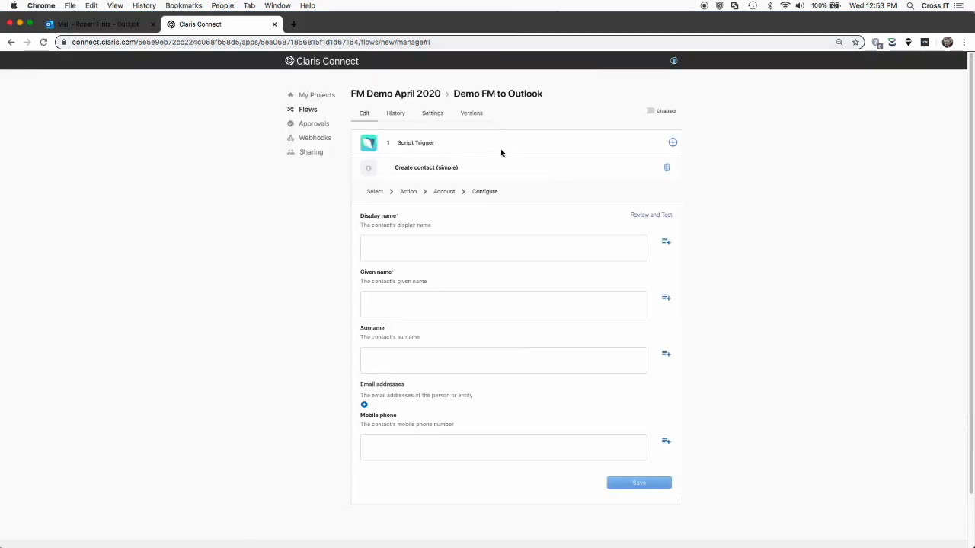
left_click(418, 533)
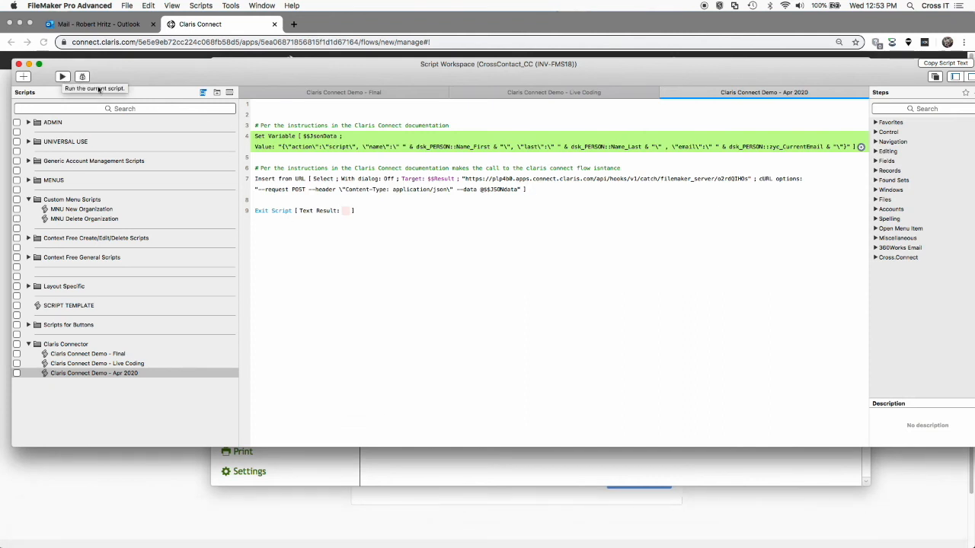
left_click(232, 24)
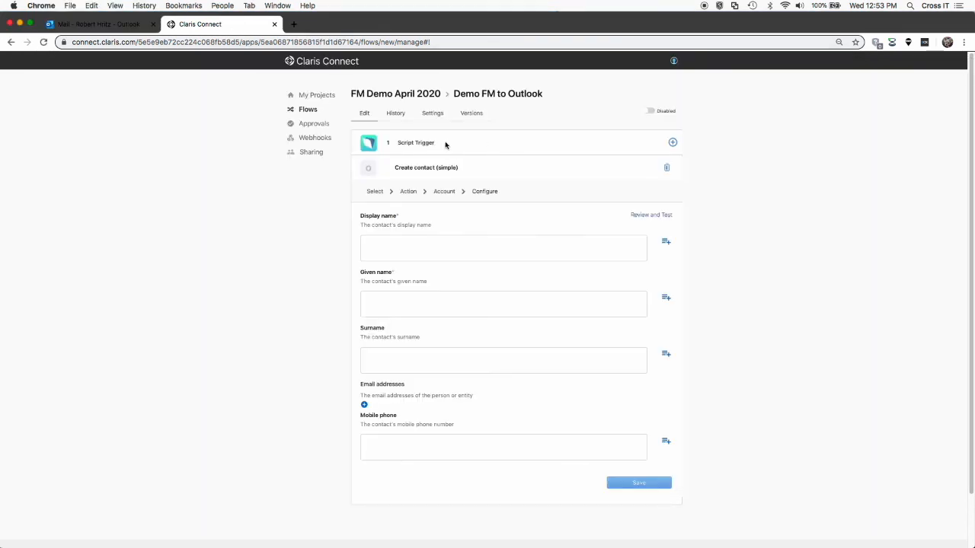
View the Script Trigger body values that can be inserted into the Display name field
left_click(669, 248)
scroll(653, 246, "down", 3)
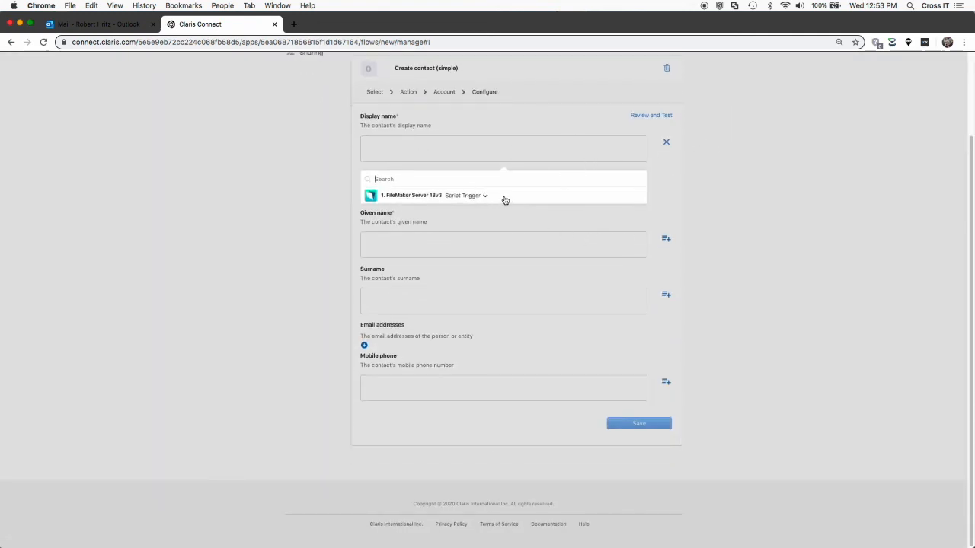
left_click(459, 199)
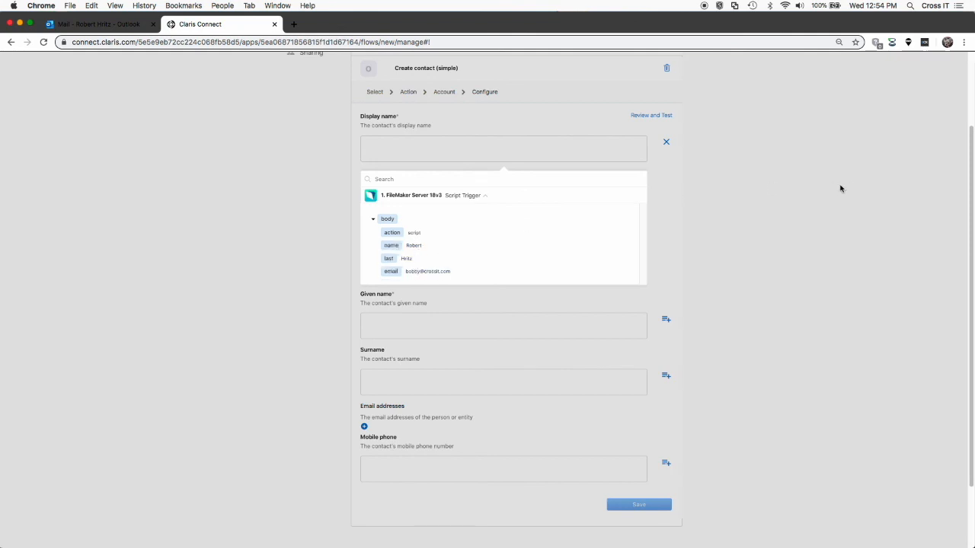
left_click(740, 182)
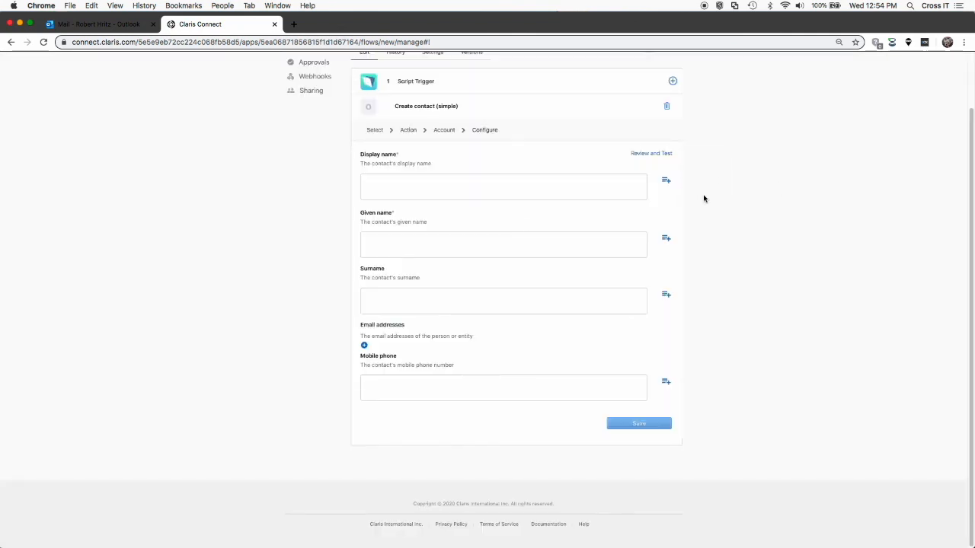
left_click(536, 197)
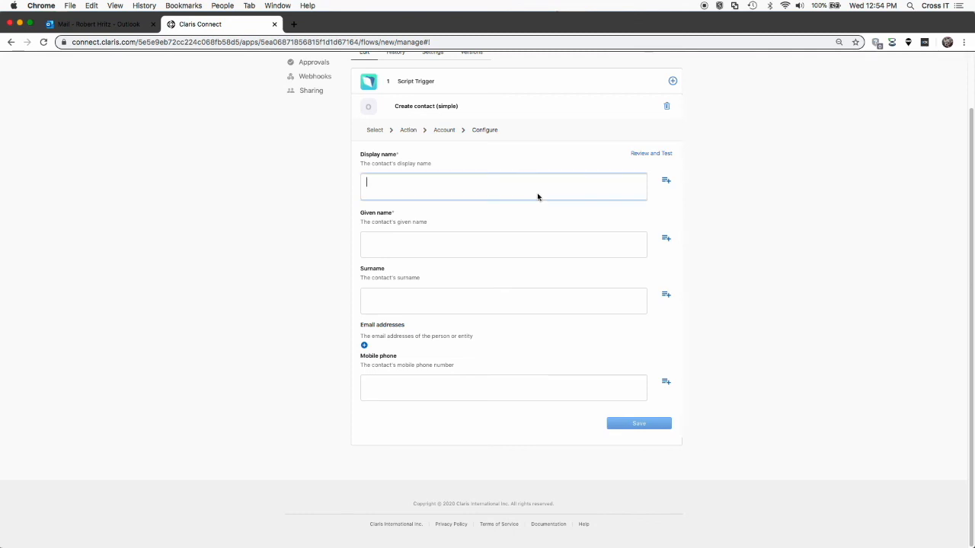
type("Bobby")
key("BackSpace")
key("BackSpace")
key("BackSpace")
key("BackSpace")
key("BackSpace")
Compare the Script Trigger body values offered for Display name with the $$JsonData calculation in the FileMaker script, and return to Claris Connect
left_click(668, 185)
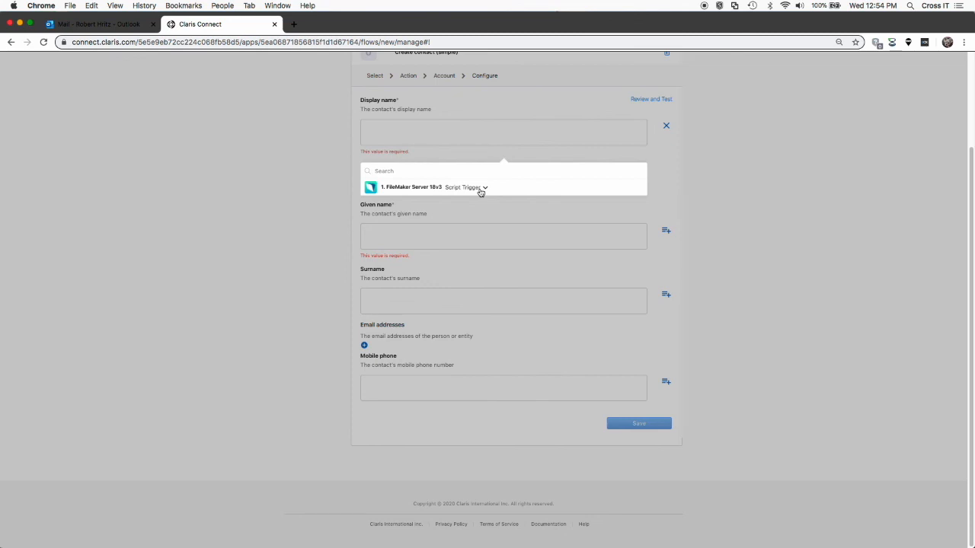
left_click(481, 192)
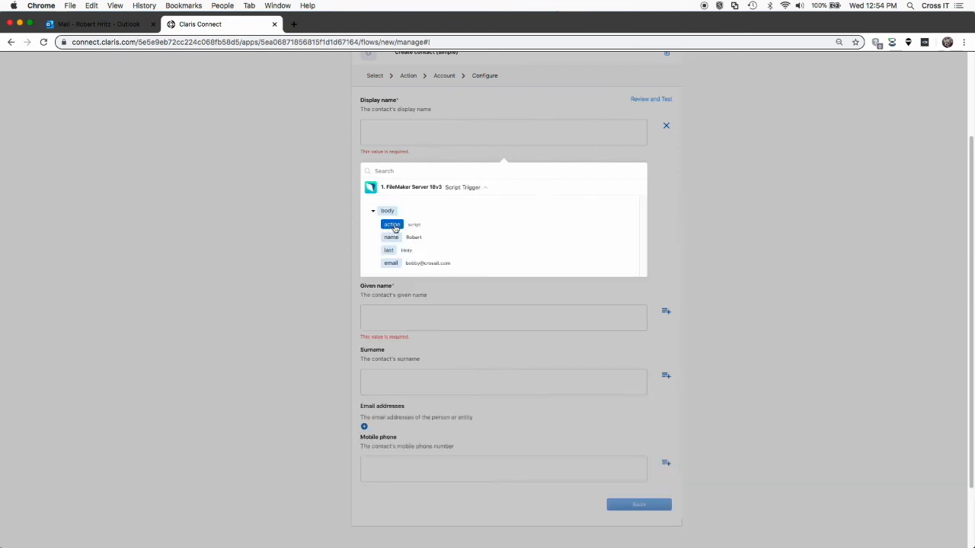
scroll(419, 122, "up", 3)
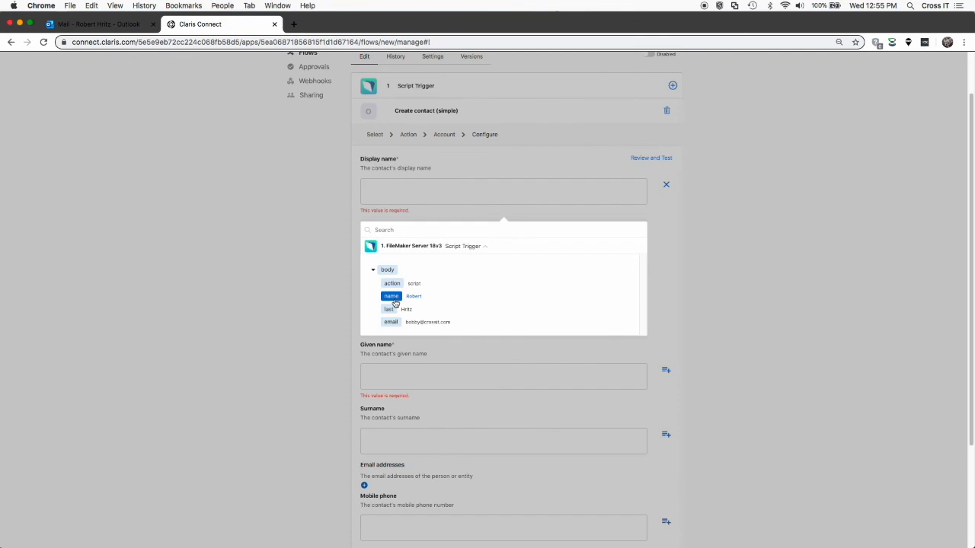
mouse_move(563, 537)
left_click(423, 531)
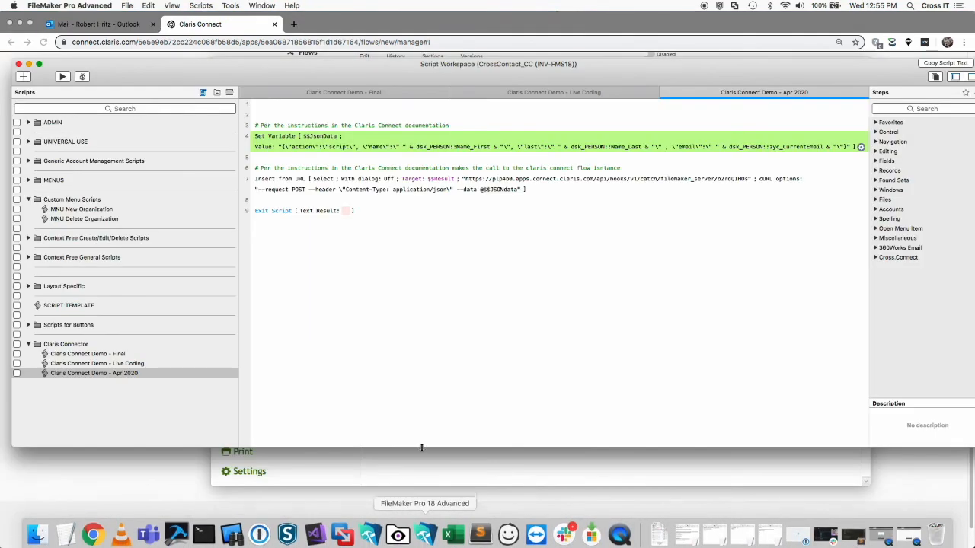
double_click(434, 147)
left_click(867, 87)
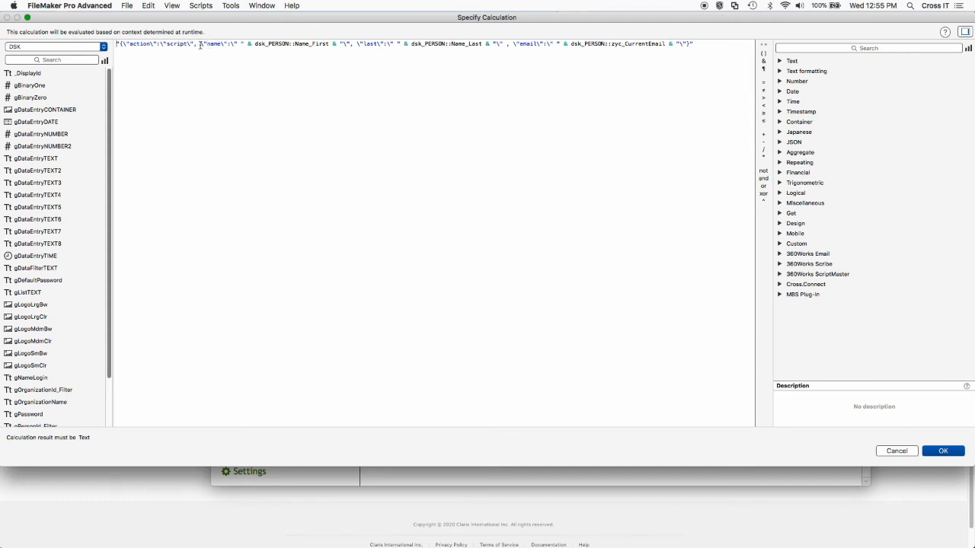
left_click_drag(200, 44, 801, 72)
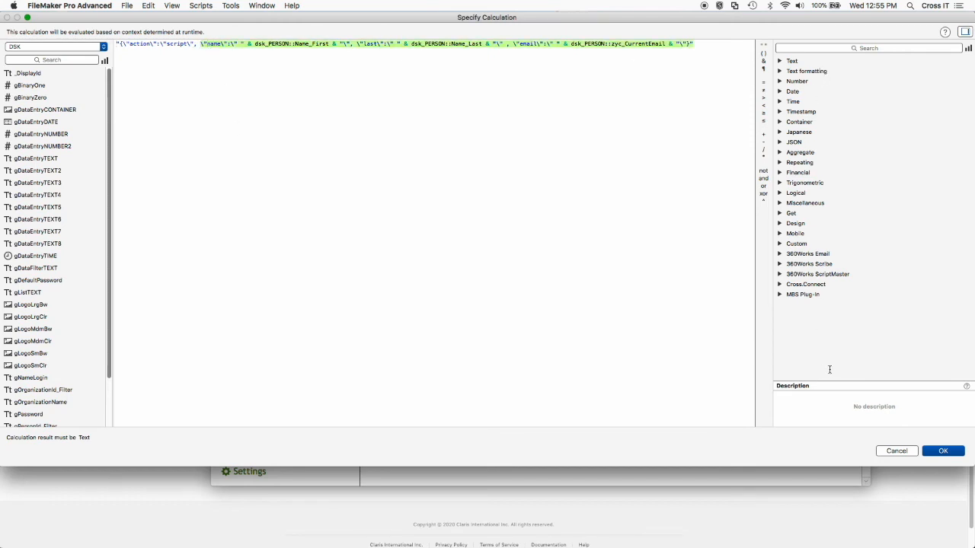
left_click(944, 453)
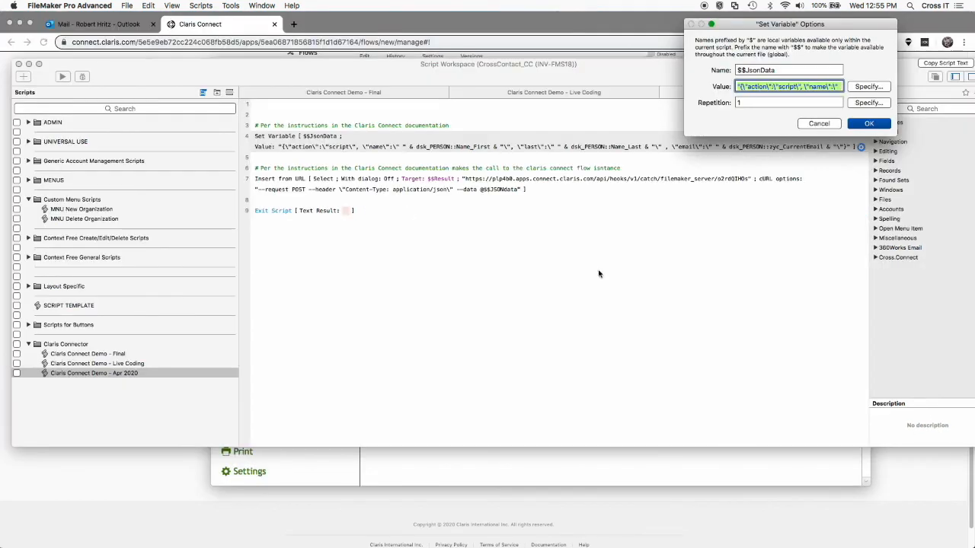
left_click(868, 123)
left_click_drag(533, 64, 562, 128)
left_click(219, 29)
Map the contact's Display name to the Script Trigger's body.name followed by body.last
left_click(667, 184)
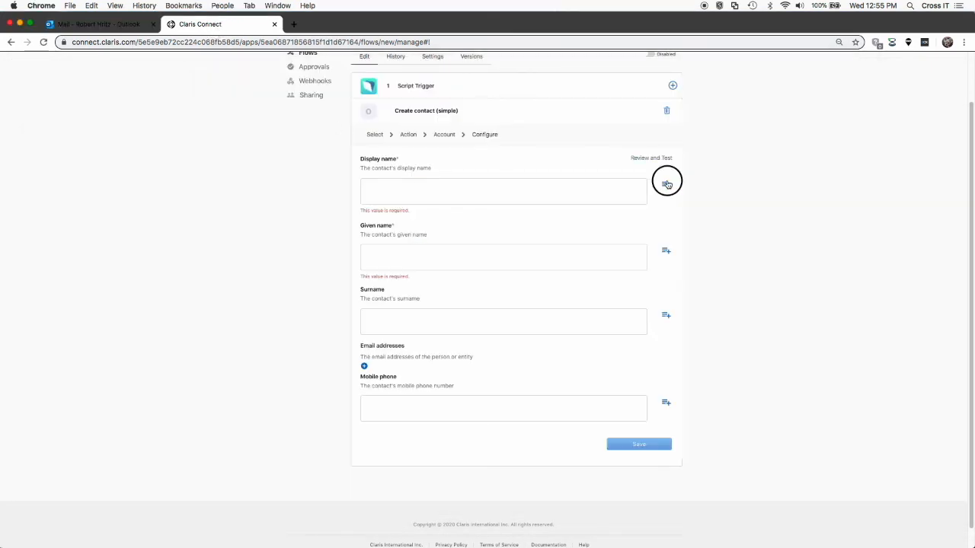
left_click(483, 187)
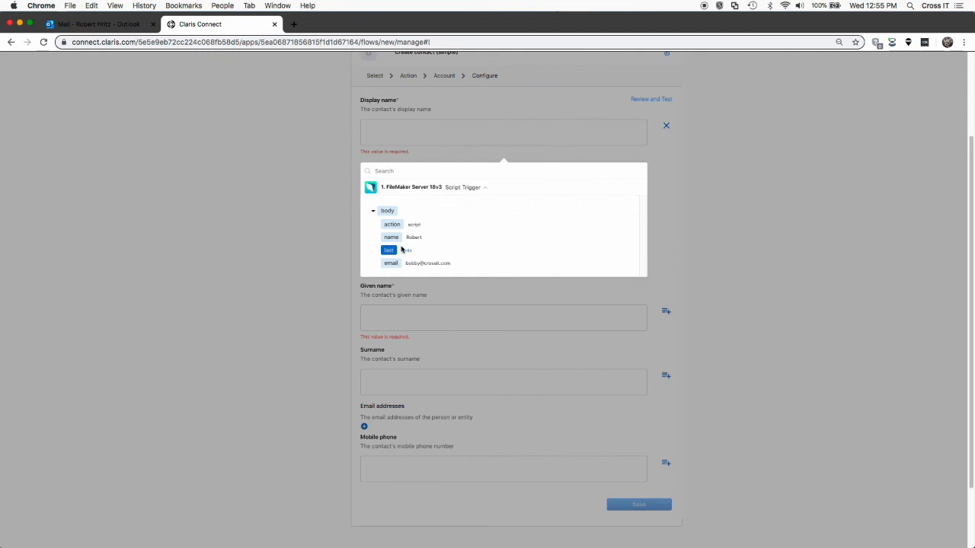
left_click(397, 242)
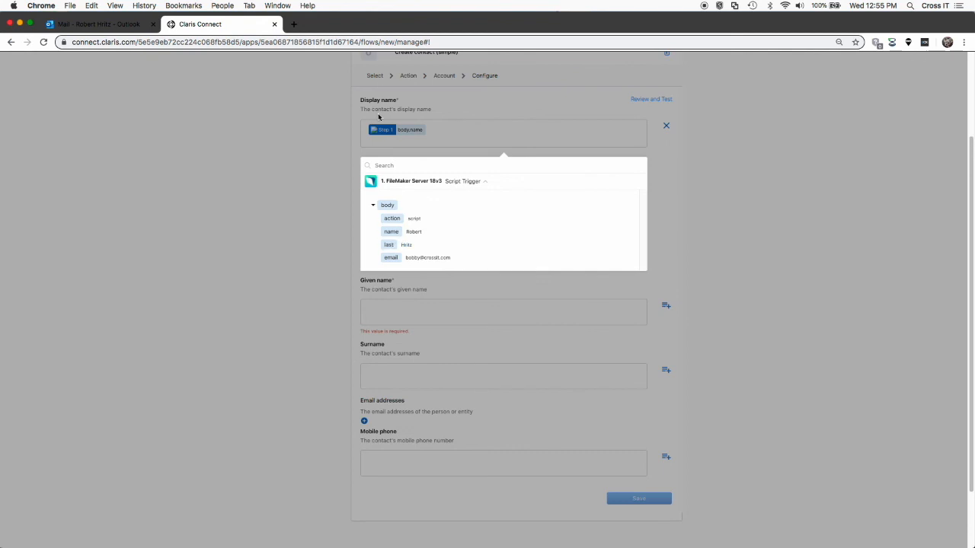
left_click(398, 247)
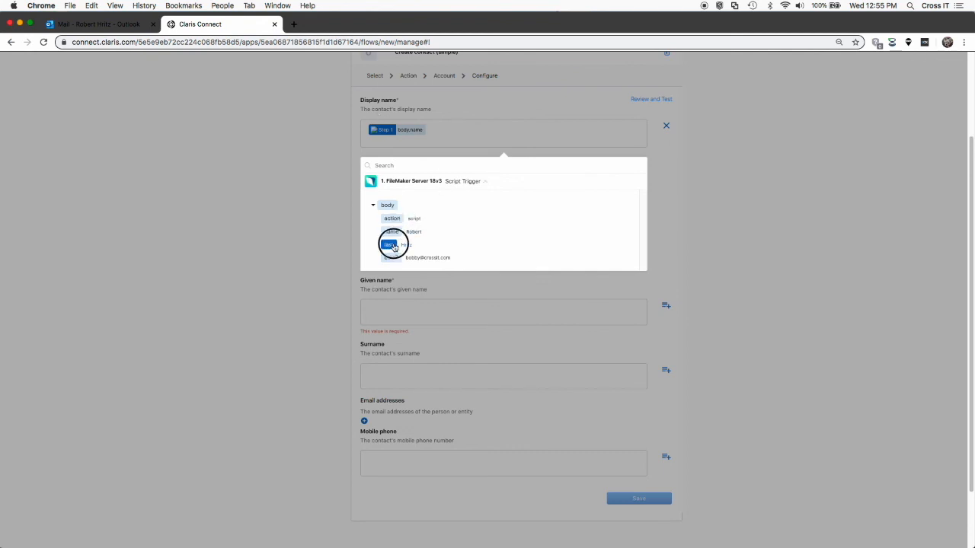
left_click(775, 182)
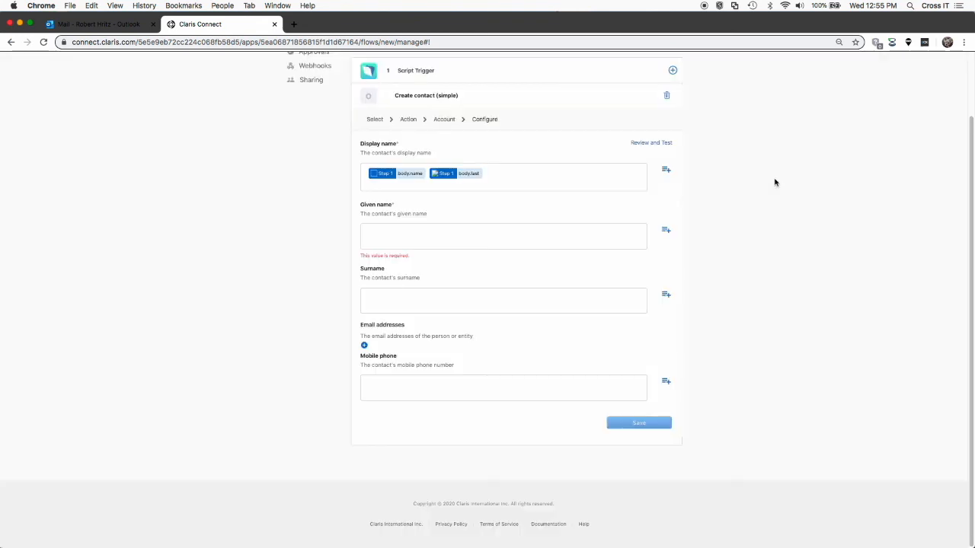
Map the contact's Given name to the Script Trigger's body.name value
left_click(453, 245)
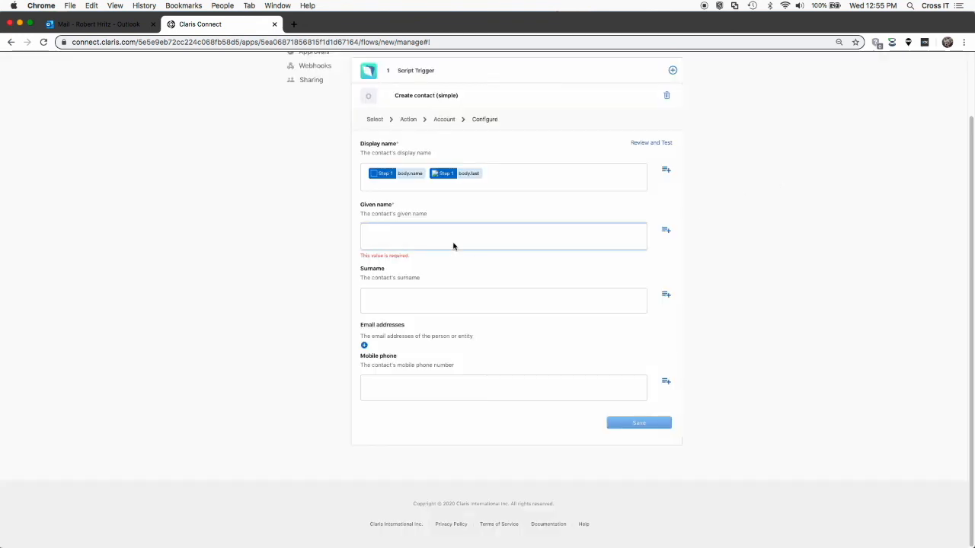
left_click(664, 230)
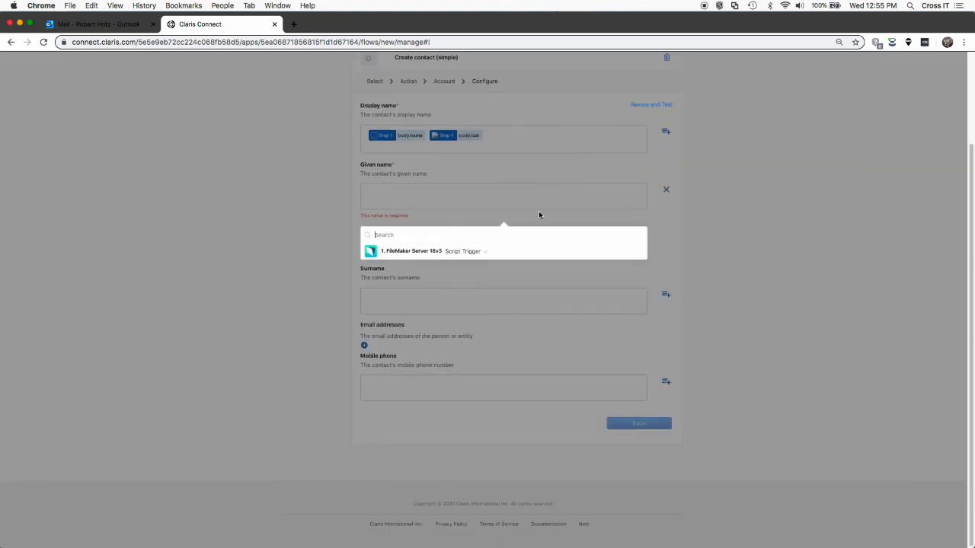
left_click(467, 252)
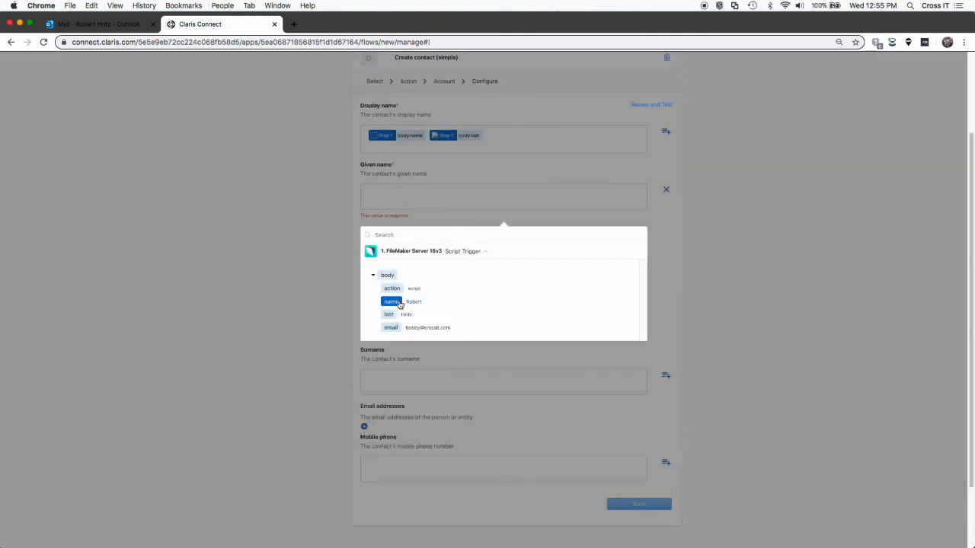
left_click(392, 302)
left_click(718, 233)
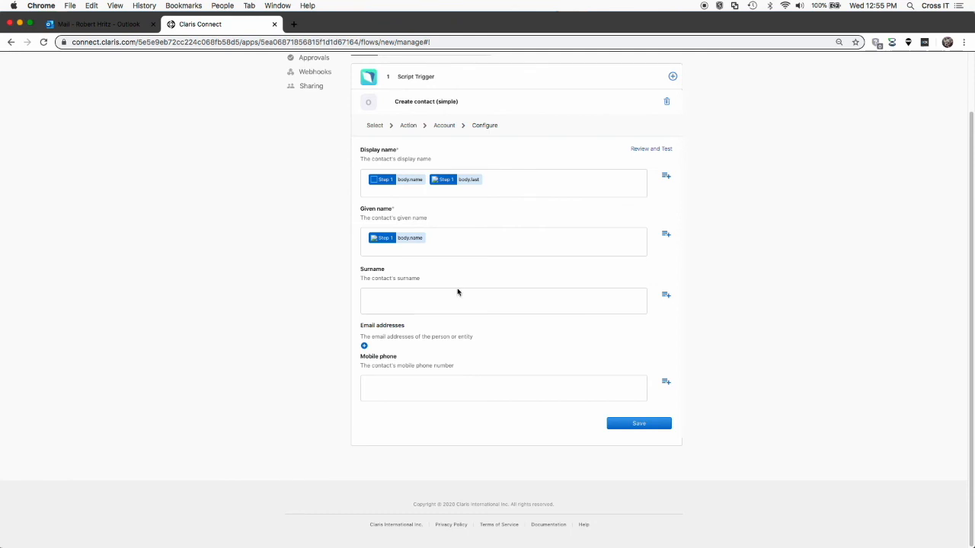
Map the contact's Surname to the Script Trigger's body.last value
left_click(666, 295)
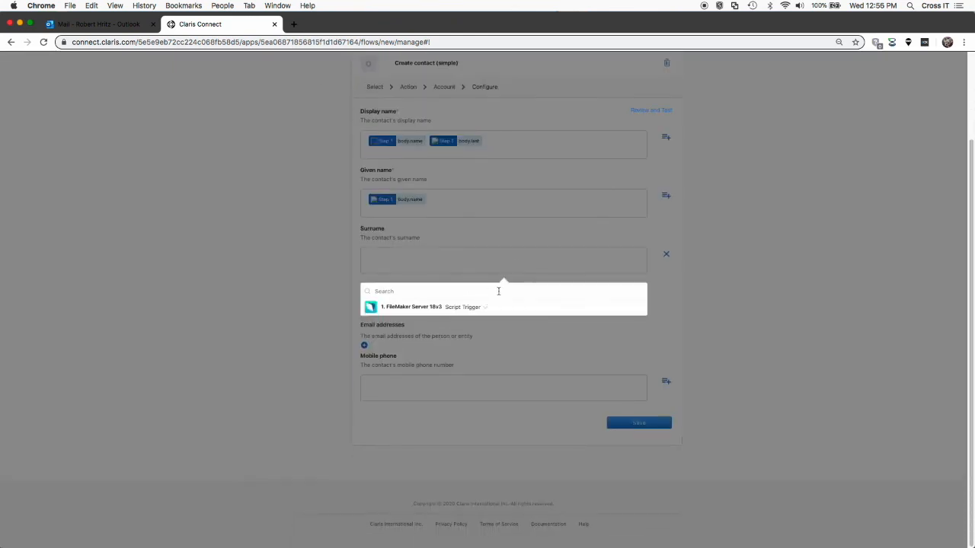
left_click(488, 306)
left_click(390, 373)
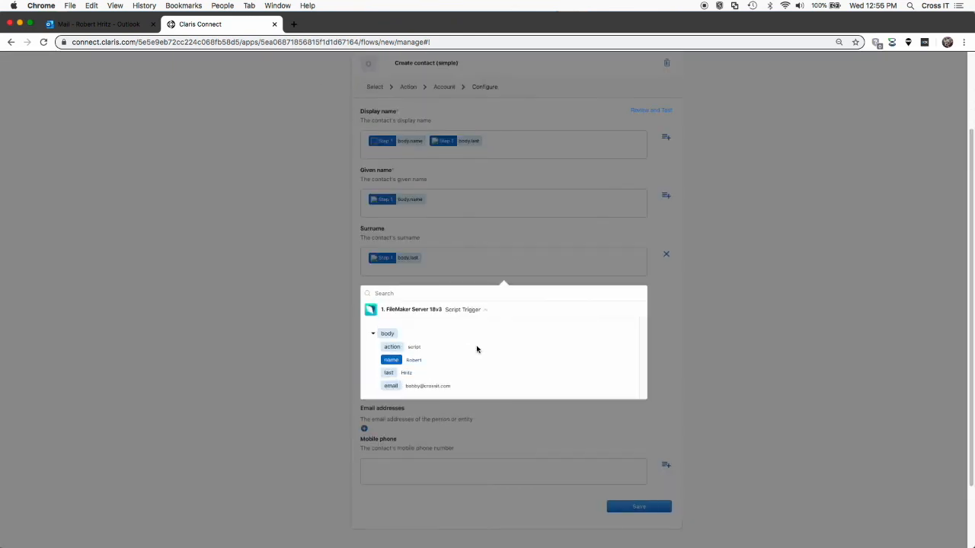
left_click(776, 248)
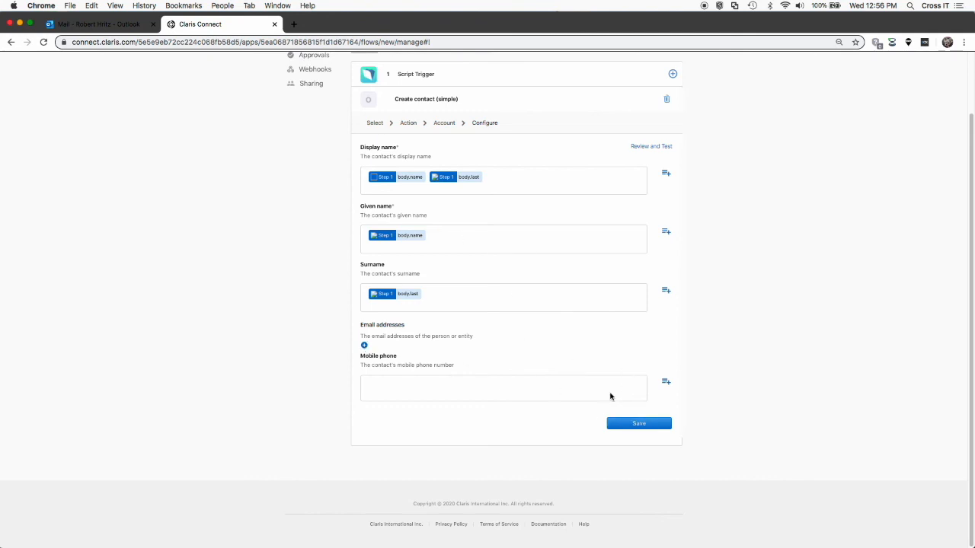
Run a test of the Create contact (simple) action with the mapped values and look through the whole test response
left_click(647, 147)
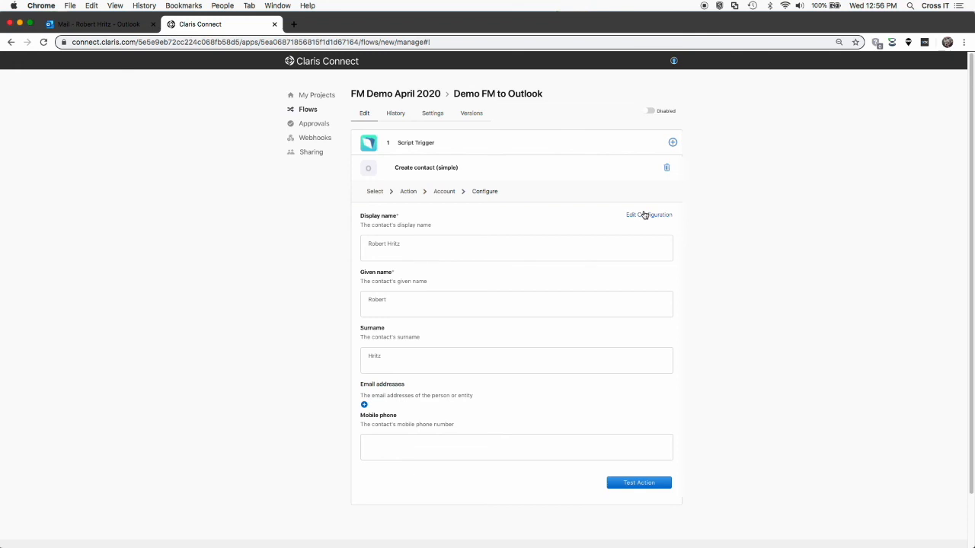
left_click(622, 487)
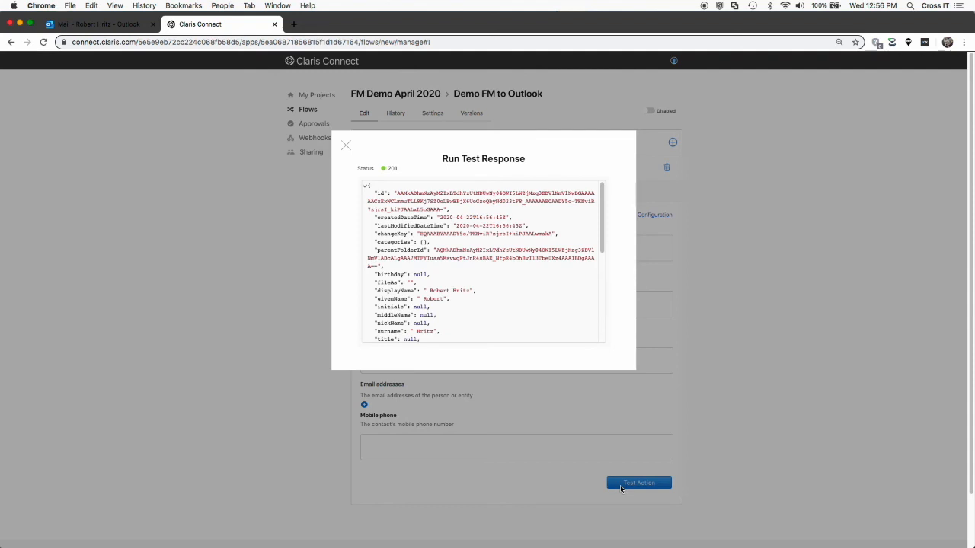
scroll(543, 219, "down", 10)
scroll(541, 223, "up", 10)
scroll(536, 232, "down", 10)
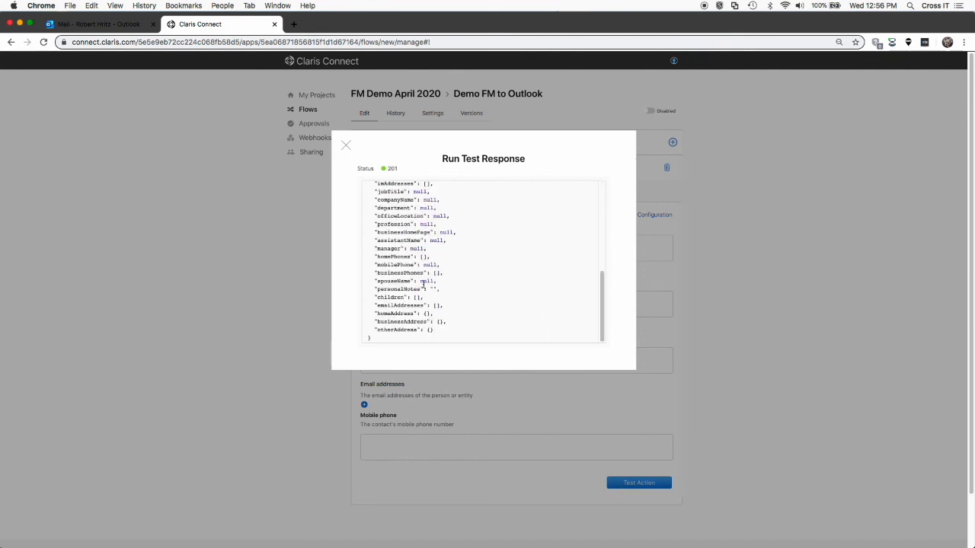
scroll(422, 282, "up", 10)
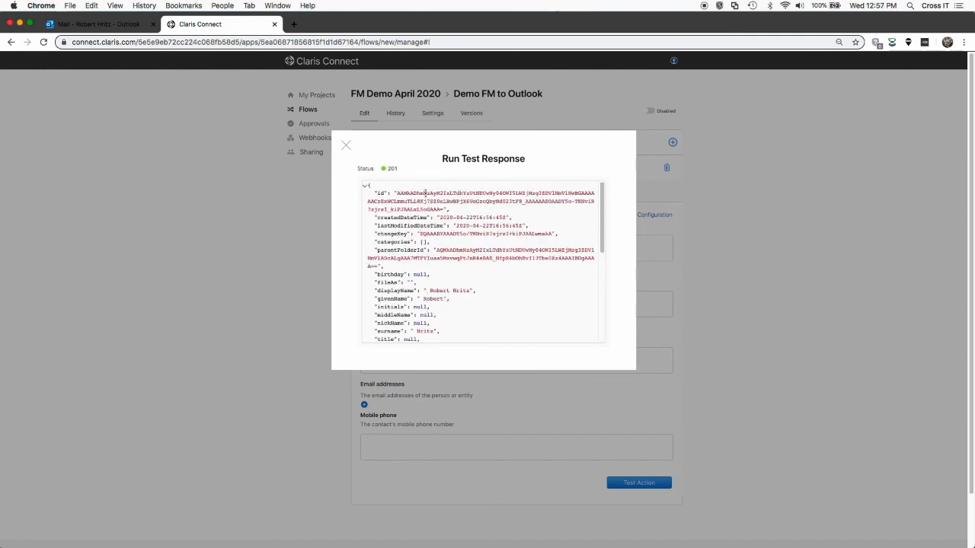
Examine the status, id, timestamps and name fields in the test response, and close the response
mouse_move(375, 190)
left_mouse_down()
mouse_move(482, 255)
mouse_move(516, 312)
mouse_move(505, 333)
mouse_move(513, 353)
mouse_move(511, 317)
mouse_move(450, 194)
mouse_move(381, 192)
left_mouse_up()
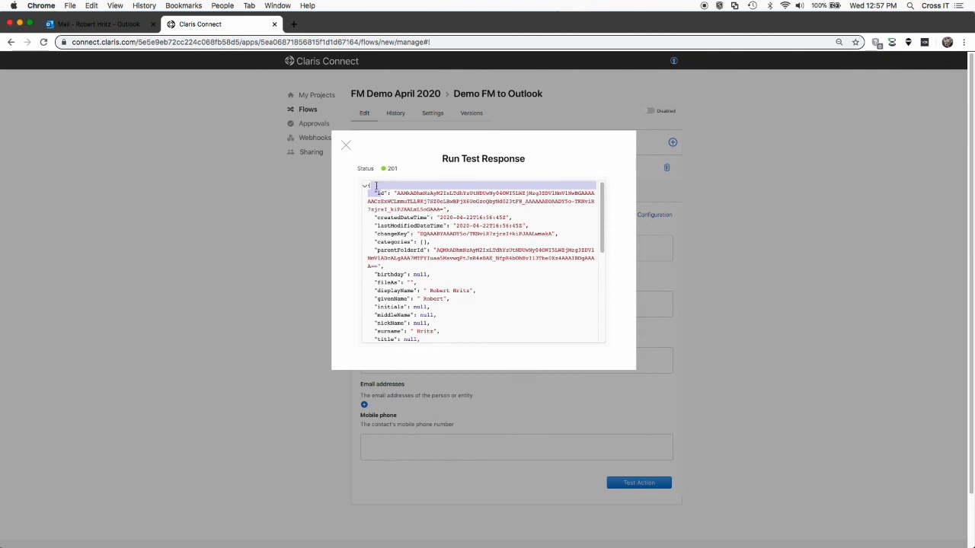
scroll(421, 265, "down", 5)
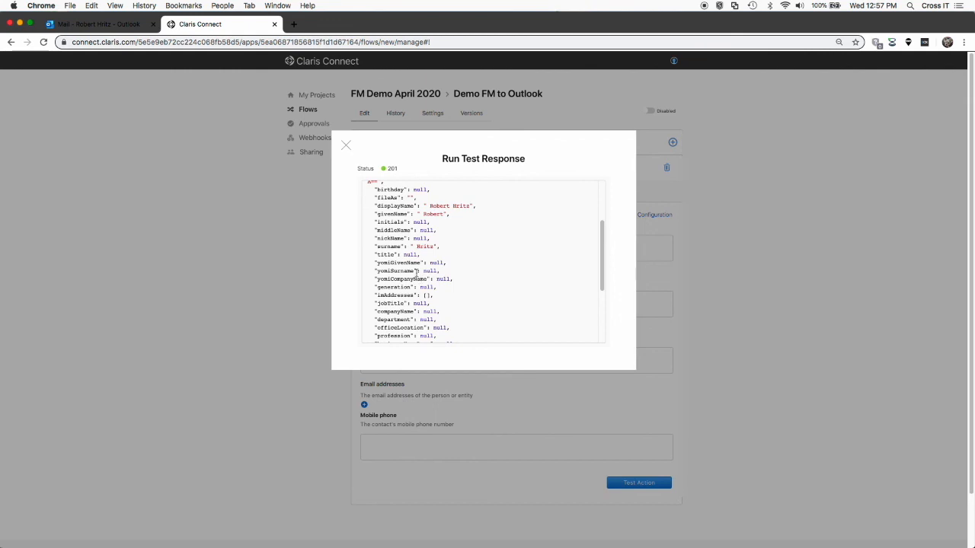
scroll(411, 265, "down", 5)
scroll(409, 263, "up", 10)
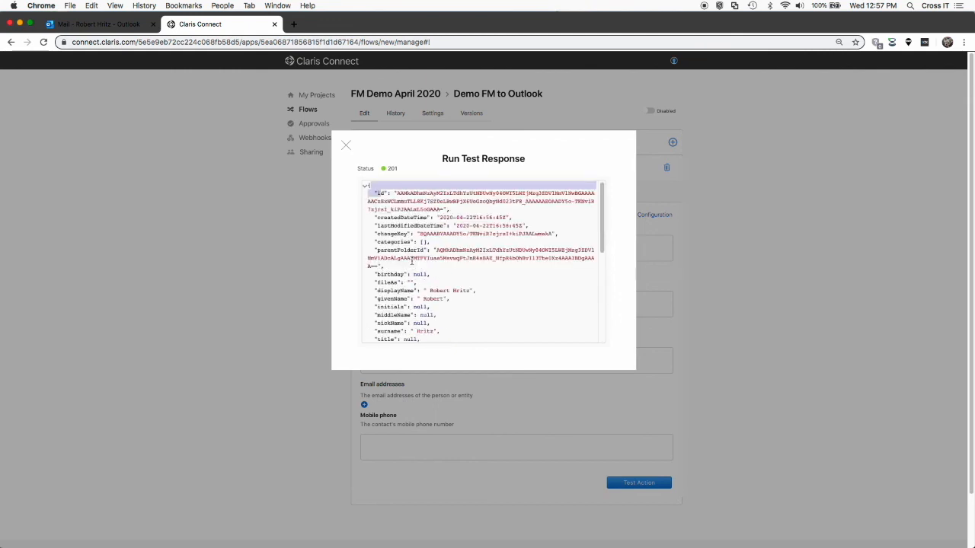
left_click_drag(390, 268, 498, 322)
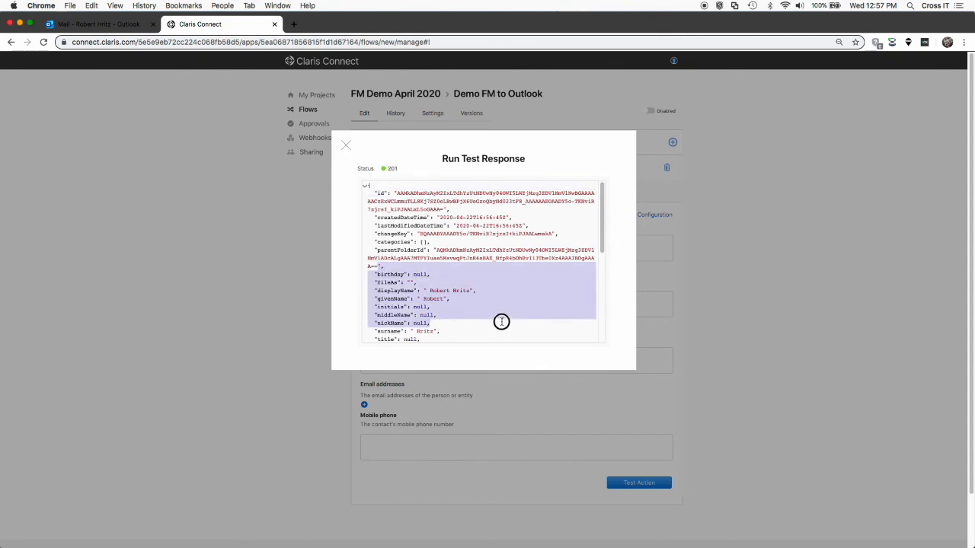
left_click(406, 169)
left_click_drag(406, 169, 387, 169)
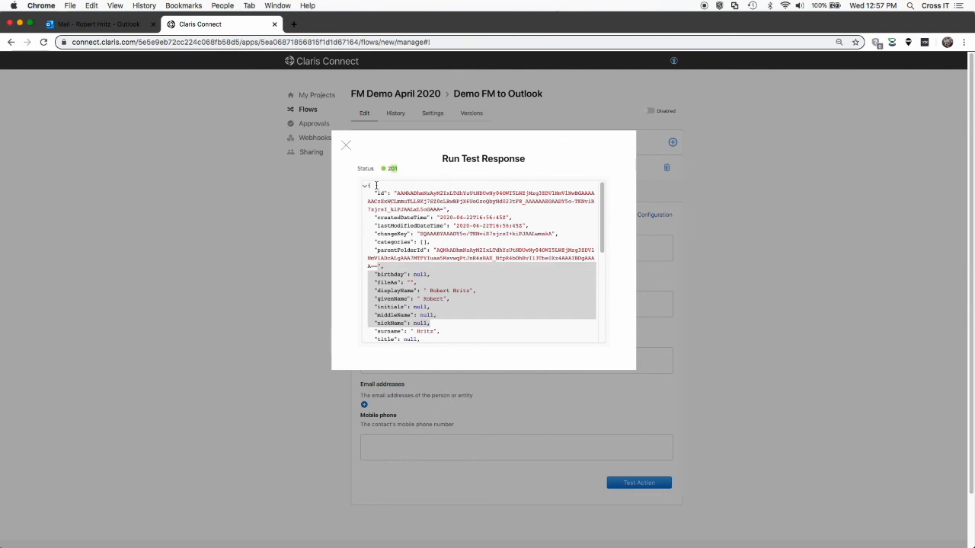
left_click_drag(373, 185, 570, 317)
left_click(570, 314)
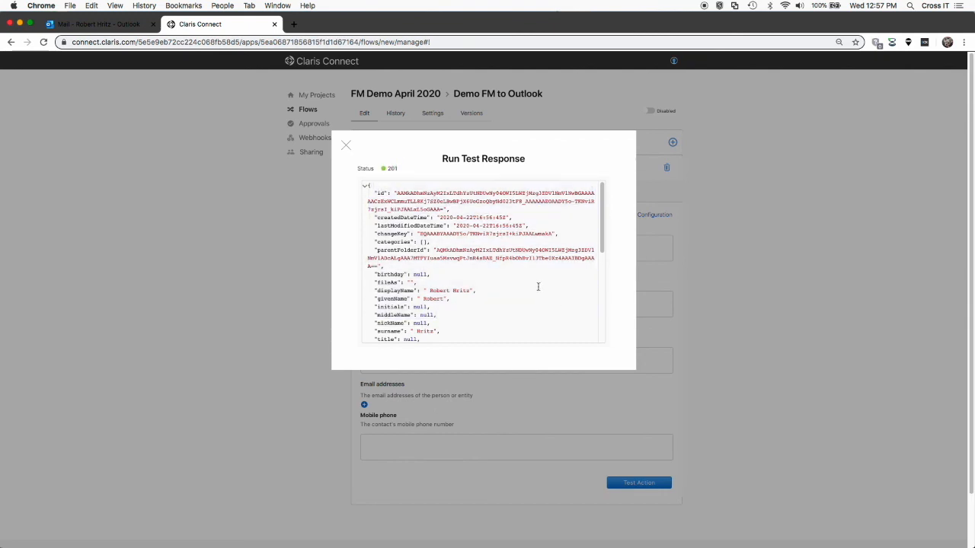
left_click(347, 145)
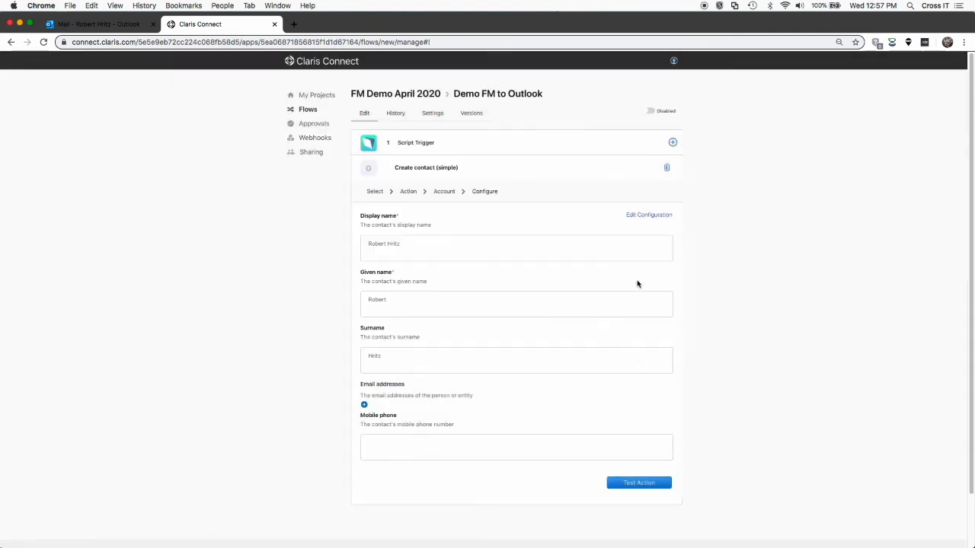
Run the Create contact (simple) test once more, check the new contact's id in the response, and close it
left_click(651, 482)
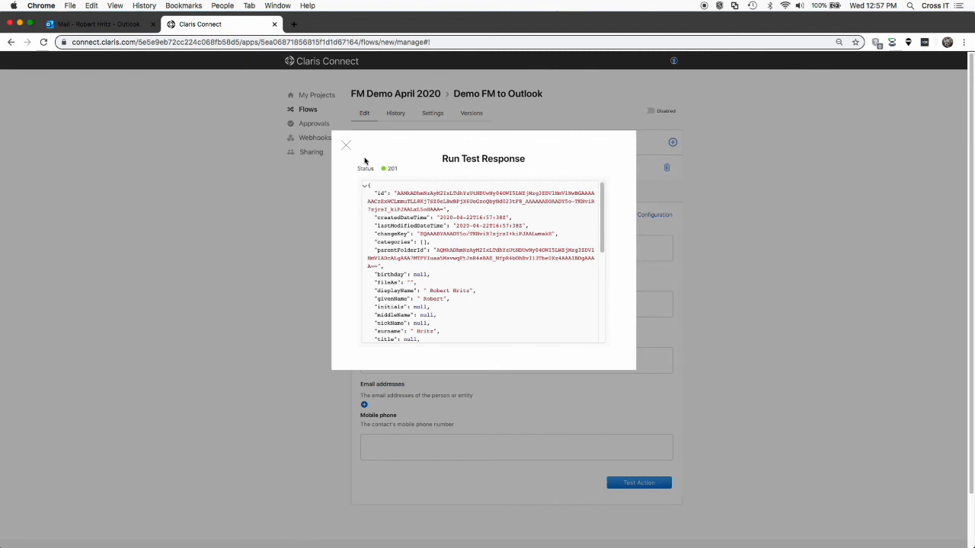
scroll(453, 288, "down", 10)
scroll(452, 289, "up", 10)
left_click_drag(445, 210, 396, 190)
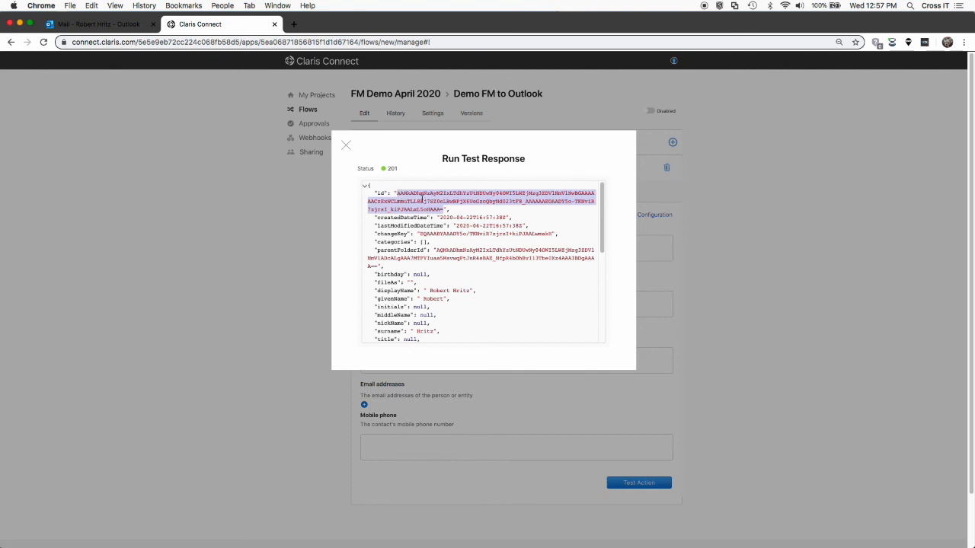
left_click(346, 146)
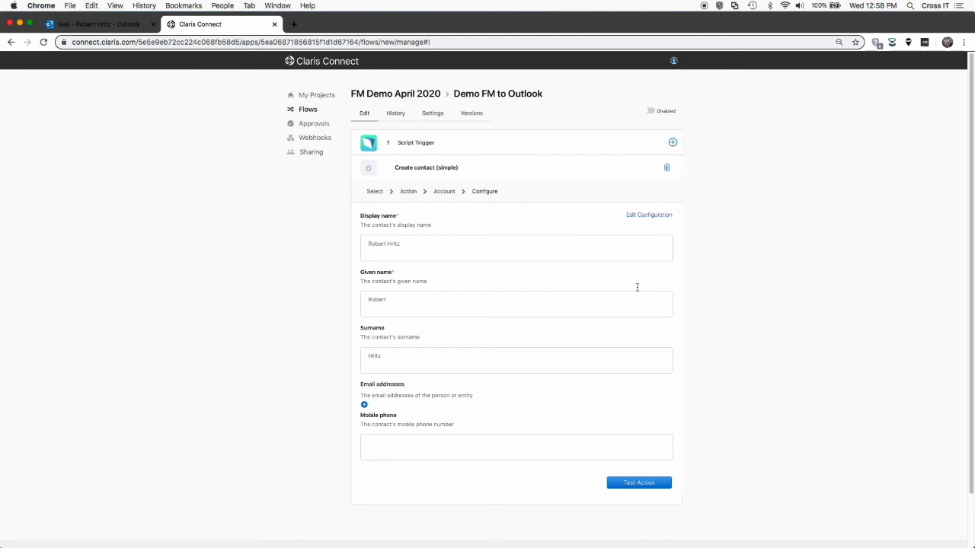
Save the Create contact (simple) configuration and enable the Demo FM to Outlook flow with flow history for the project
left_click(641, 217)
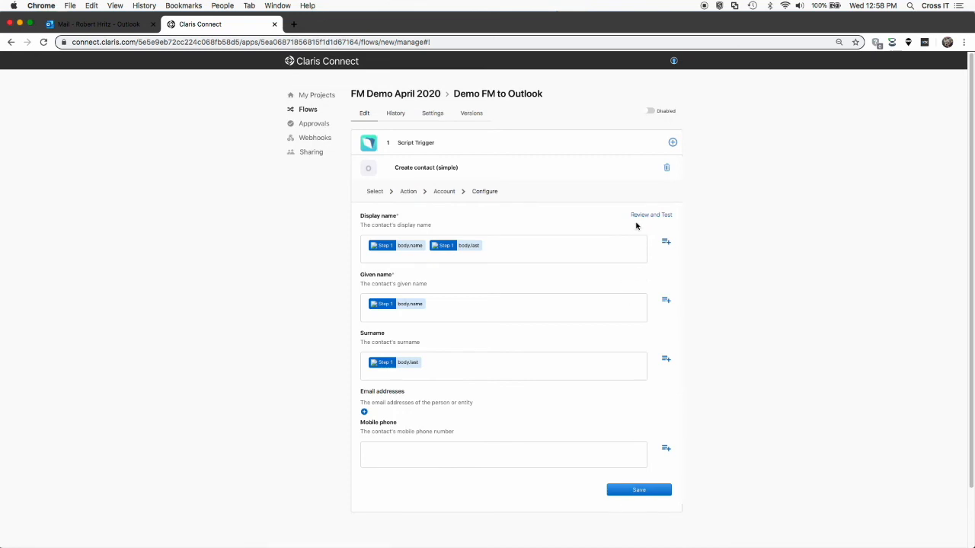
left_click(653, 490)
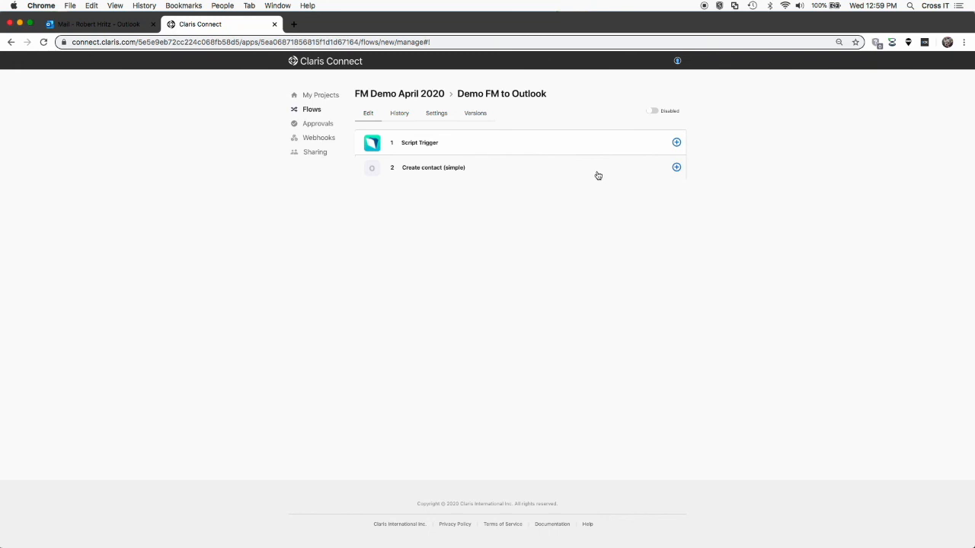
left_click(651, 111)
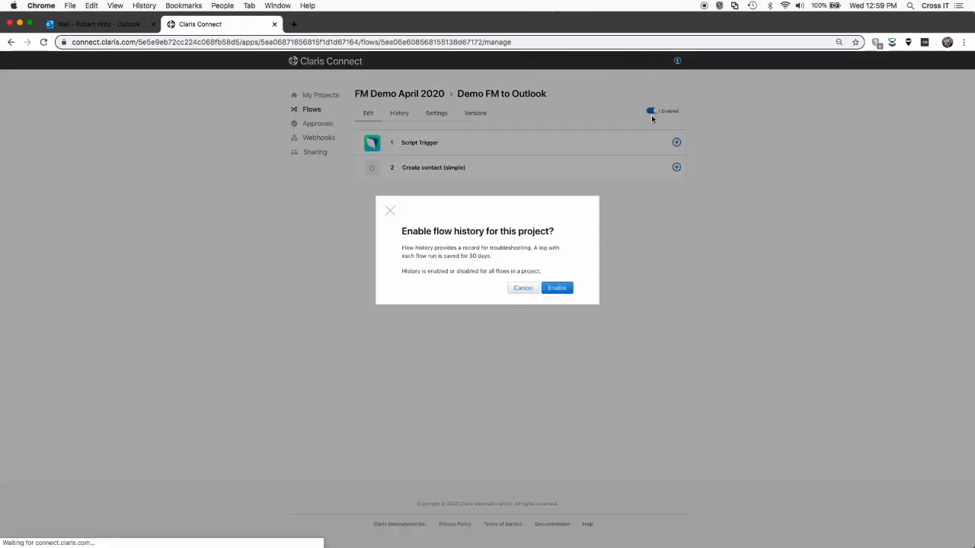
left_click(557, 288)
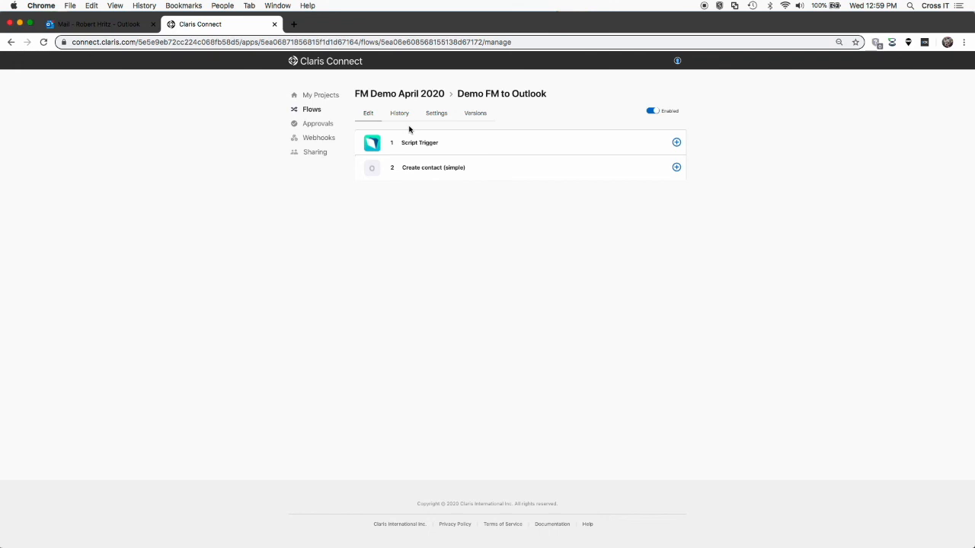
Switch to FileMaker Pro Advanced and save the Claris Connect Demo - Apr 2020 script
mouse_move(590, 532)
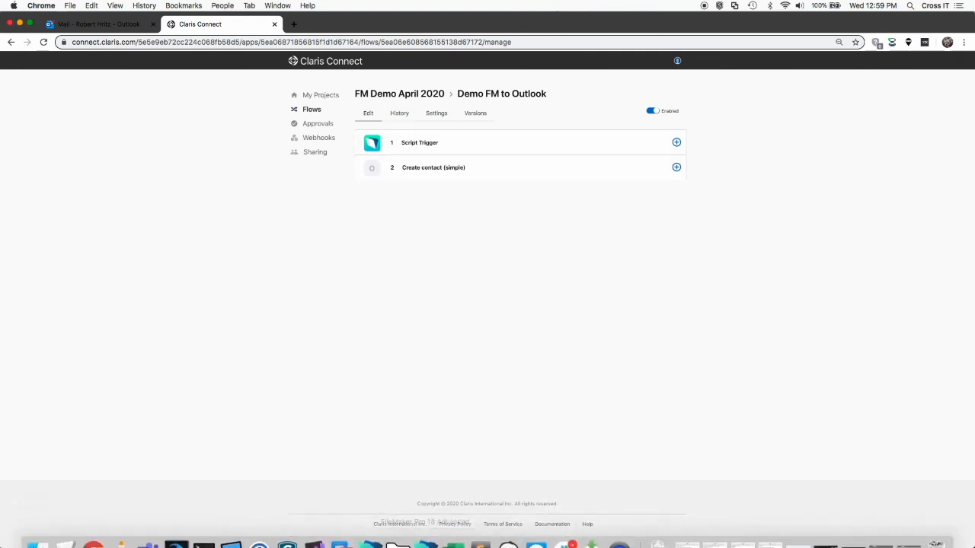
left_click(425, 532)
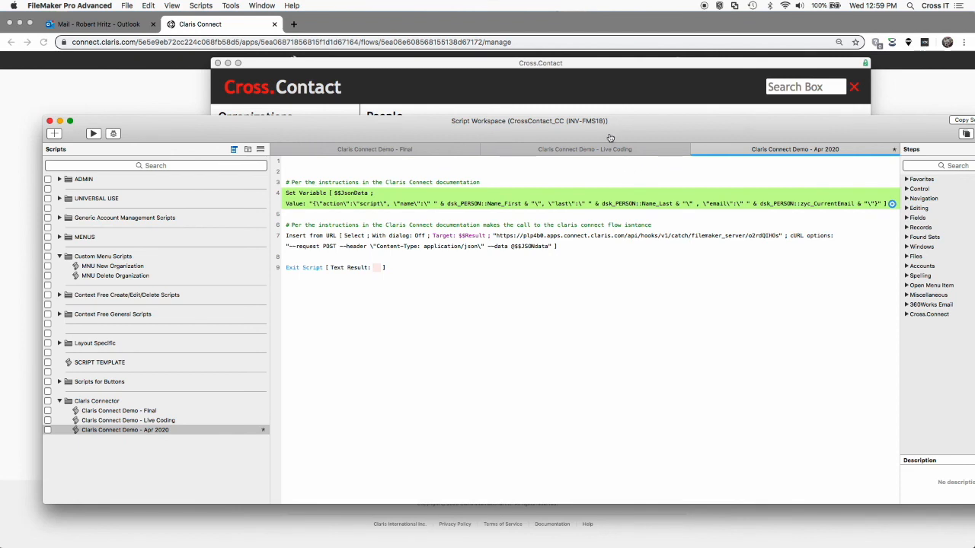
key("super+s")
left_click(174, 430)
left_click(331, 247)
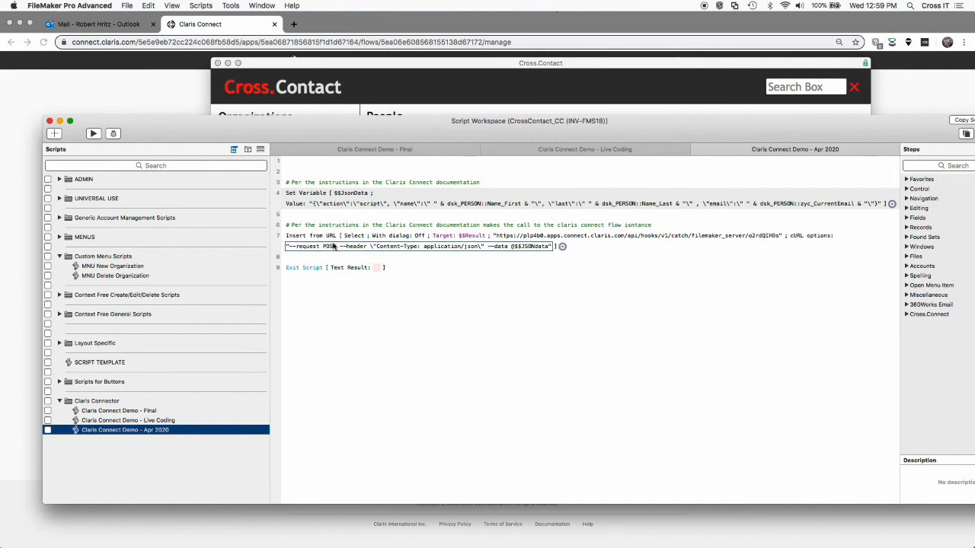
Bring FileMaker's Cross.Contact window forward and use Push To Office on the last person in the People list
left_click(214, 25)
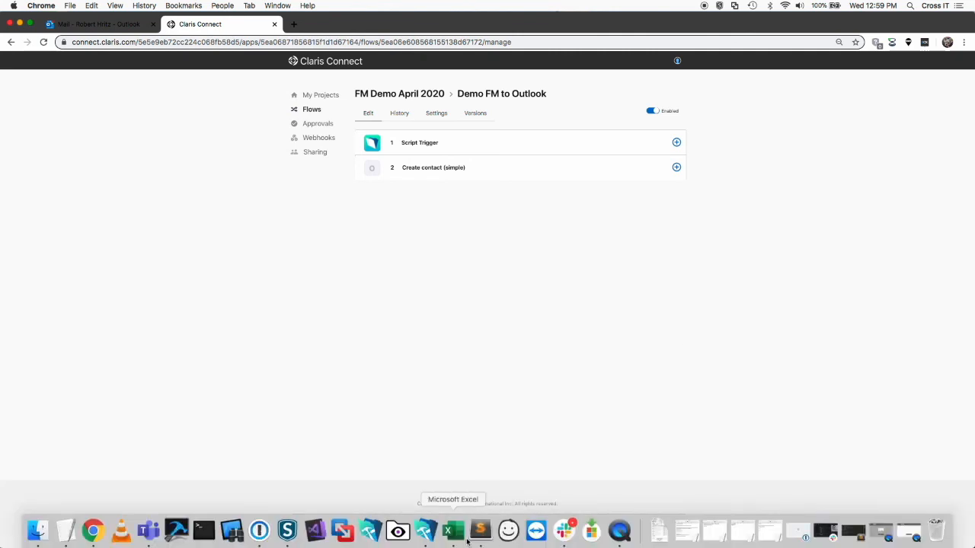
left_click(425, 530)
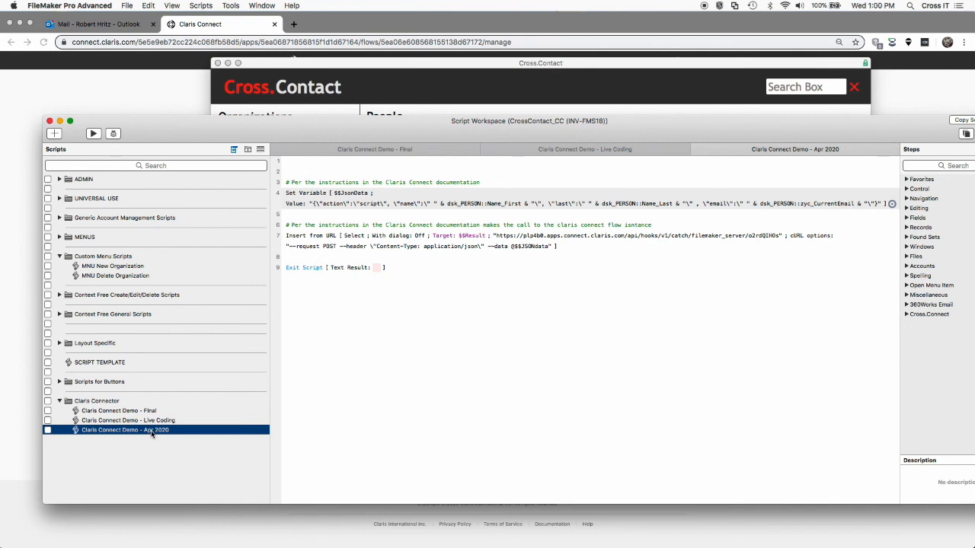
left_click_drag(515, 66, 473, 59)
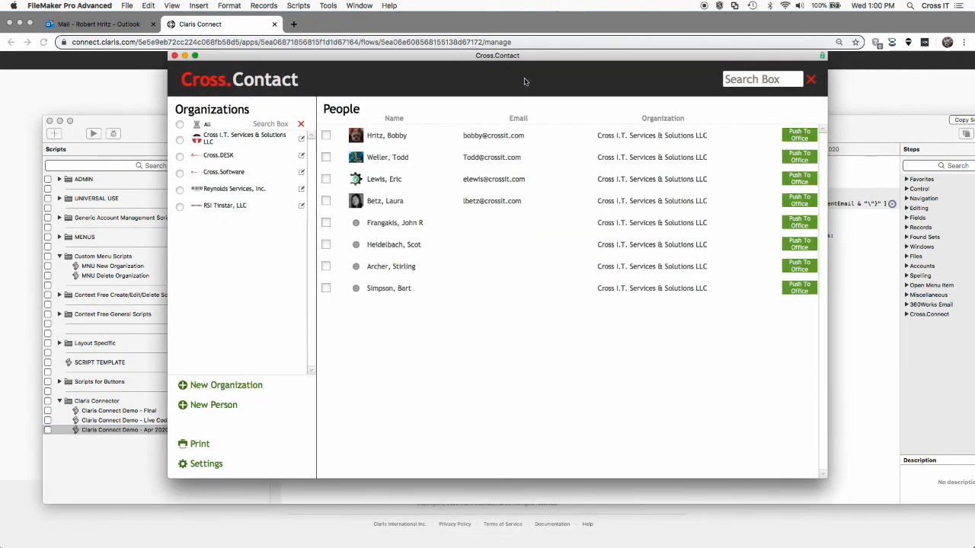
left_click(800, 292)
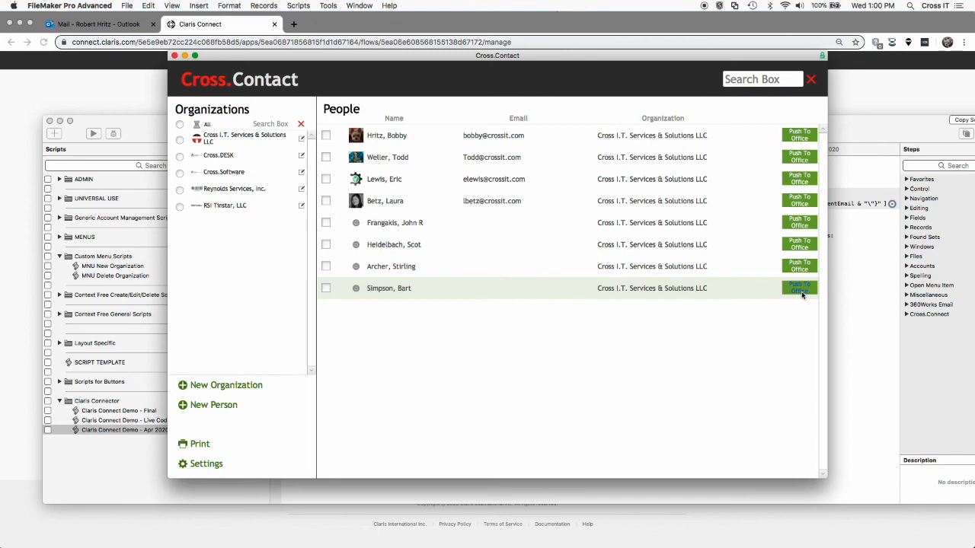
Edit the Cross.Contact layout so the Push To Office button performs the Claris Connect Demo - Apr 2020 script, and return to browsing
key("super+l")
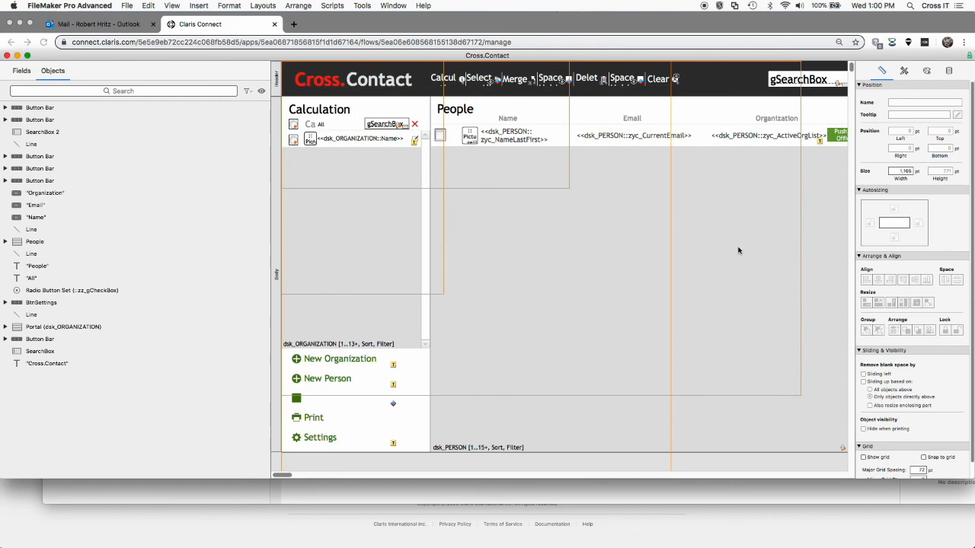
scroll(283, 476, "right", 3)
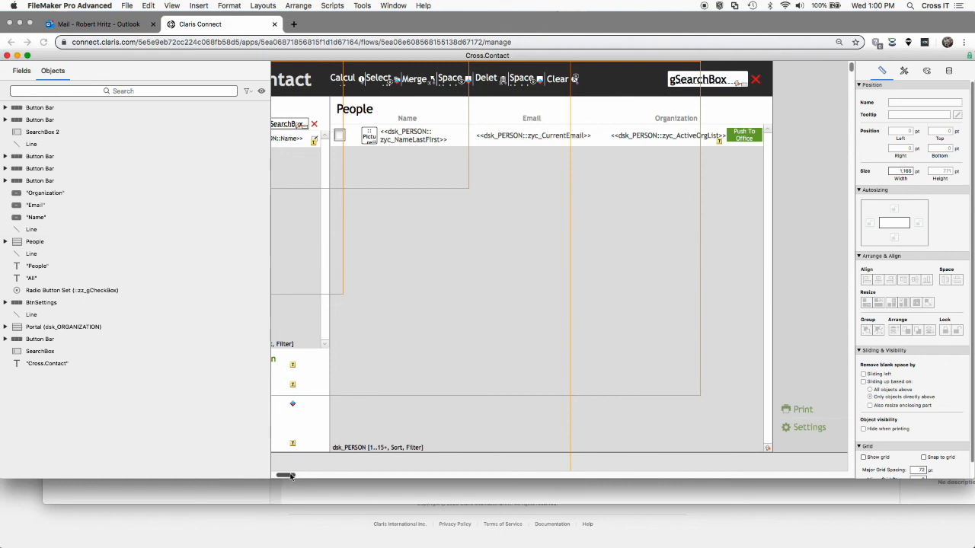
left_click(739, 137)
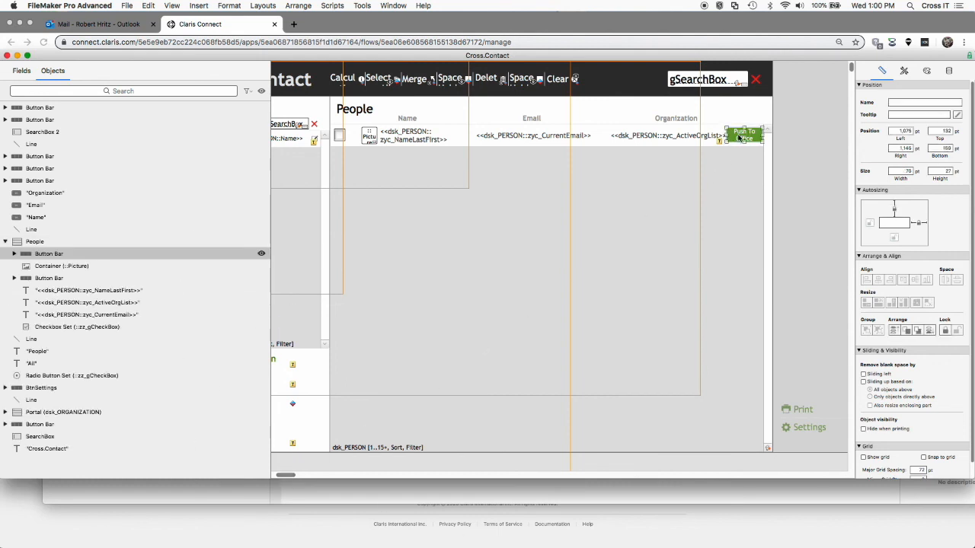
left_click(739, 137)
double_click(739, 137)
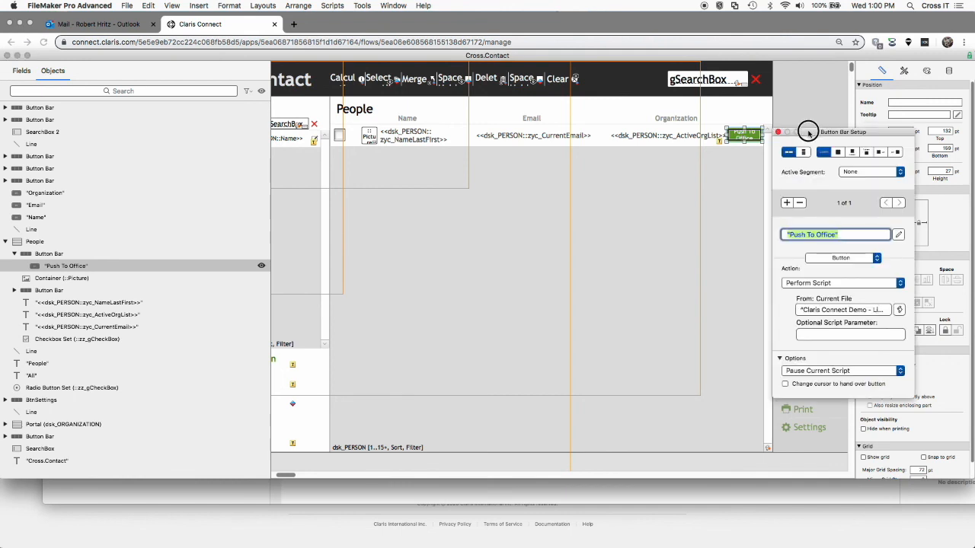
left_click_drag(809, 131, 788, 122)
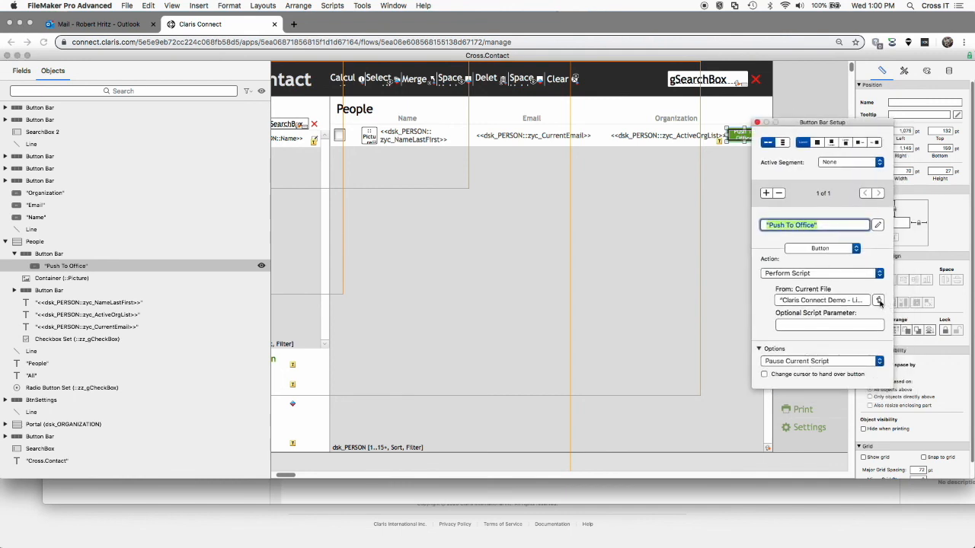
left_click(879, 303)
left_click(558, 352)
left_click(551, 363)
double_click(551, 362)
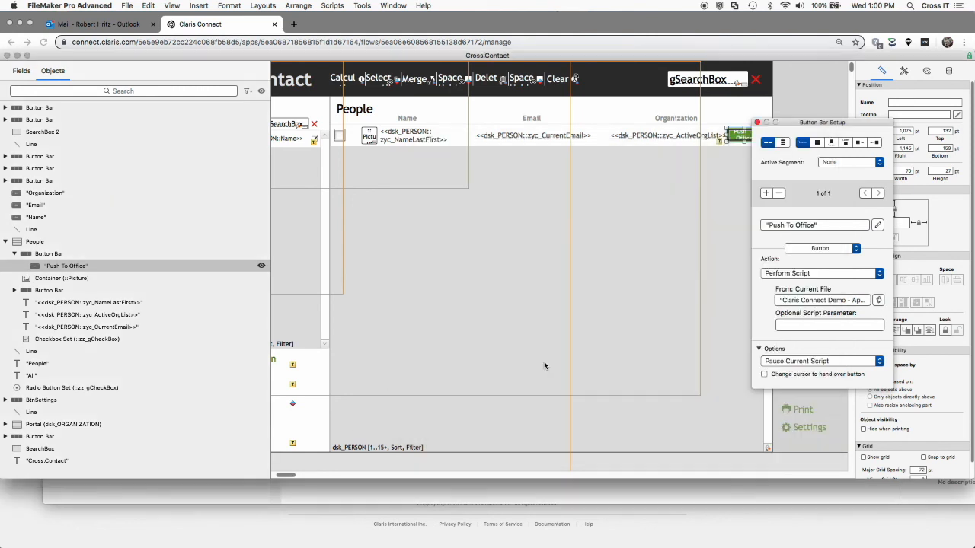
left_click(757, 123)
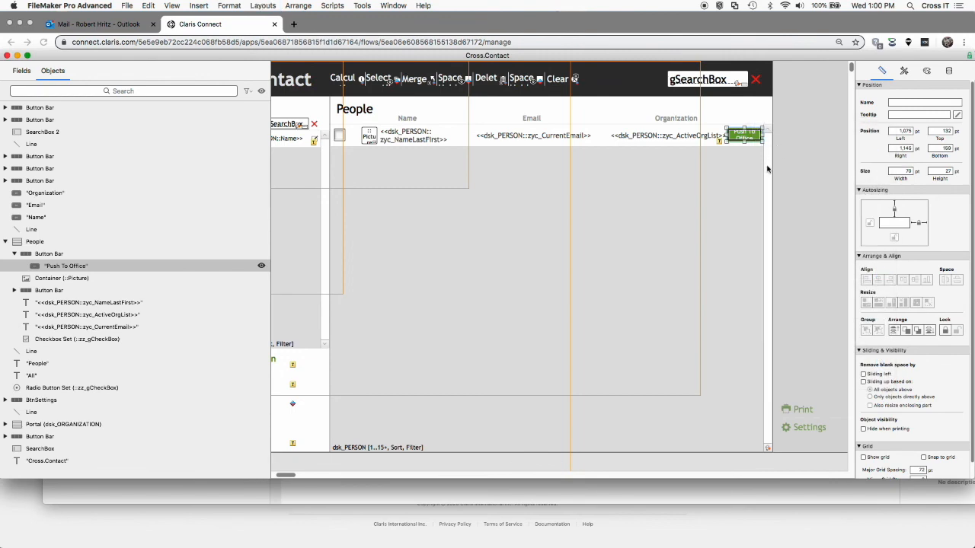
key("super+b")
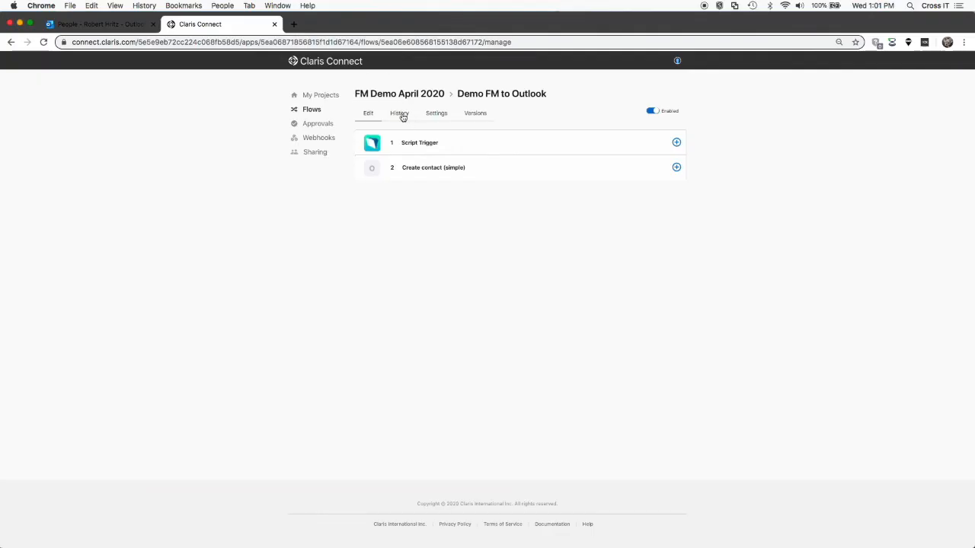
Review the Demo FM to Outlook flow's history in Claris Connect, inspect the run's details, and return to the run list
left_click(402, 114)
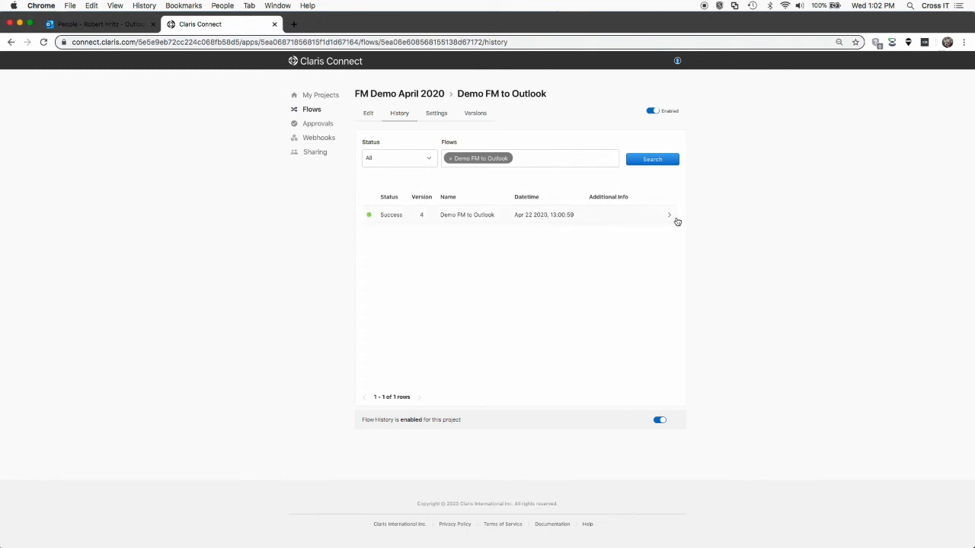
left_click(668, 218)
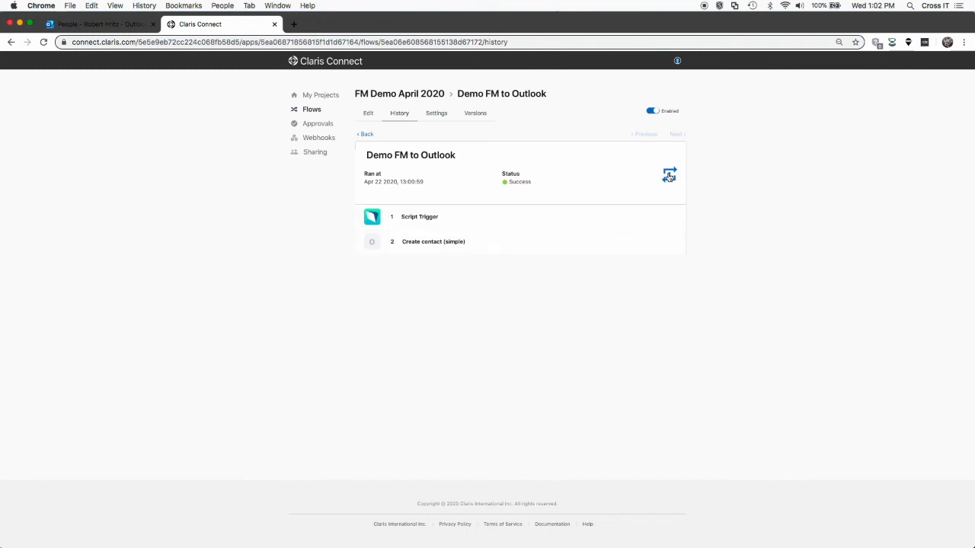
left_click(367, 134)
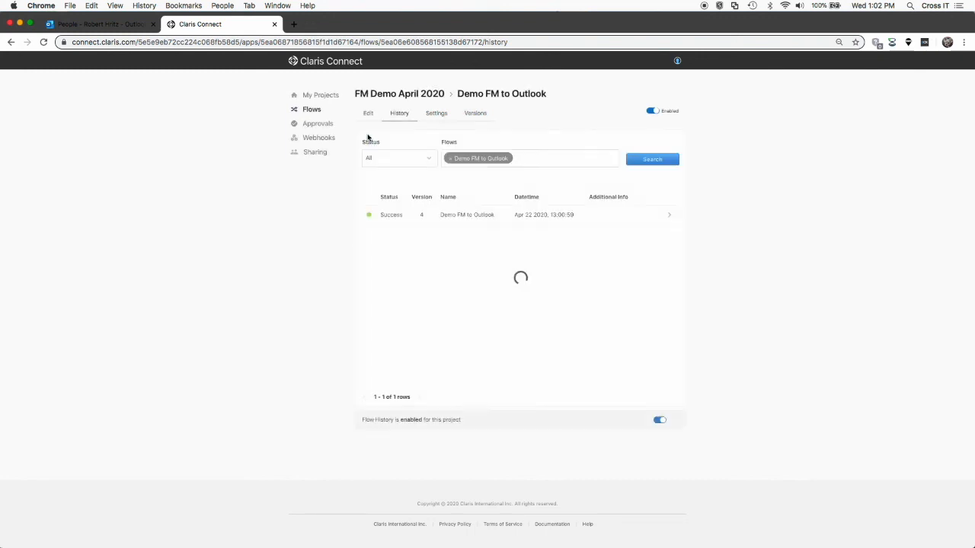